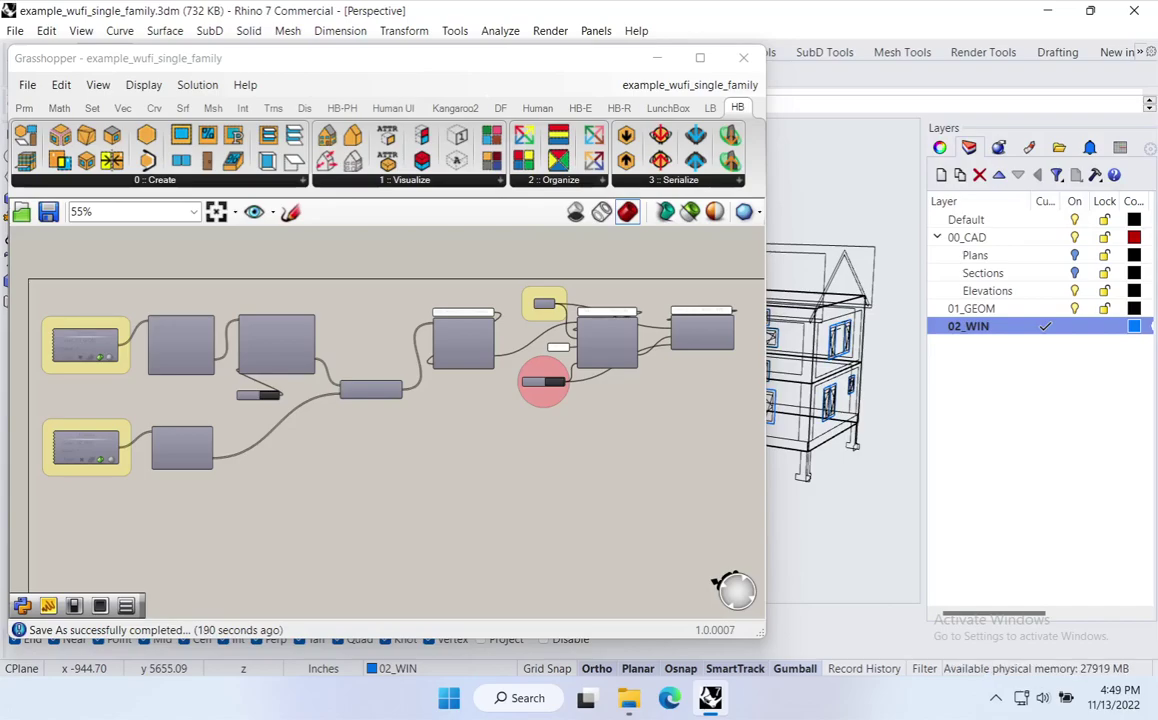
Move the HBJSON and WUFI XML export components, then the HB Model component, away from the sub-face component to open a gap.
left_click(437, 542)
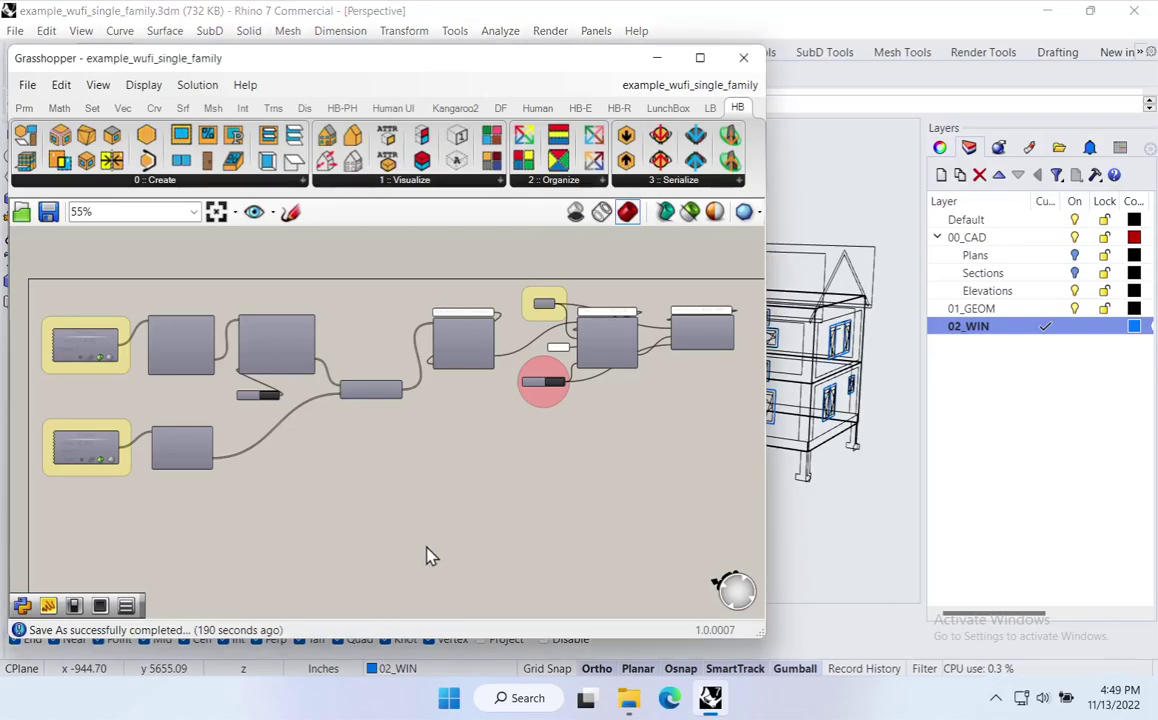
mouse_move(487, 494)
right_mouse_down()
mouse_move(421, 465)
mouse_move(468, 493)
right_mouse_up()
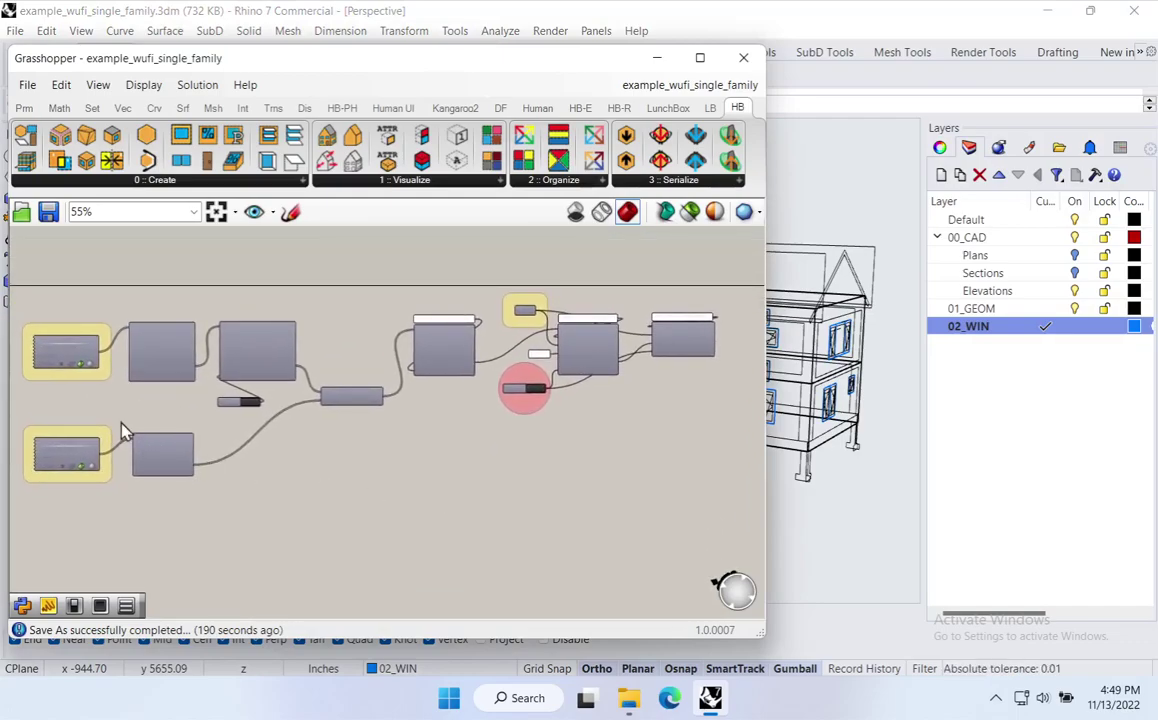
scroll(55, 370, "up", 4)
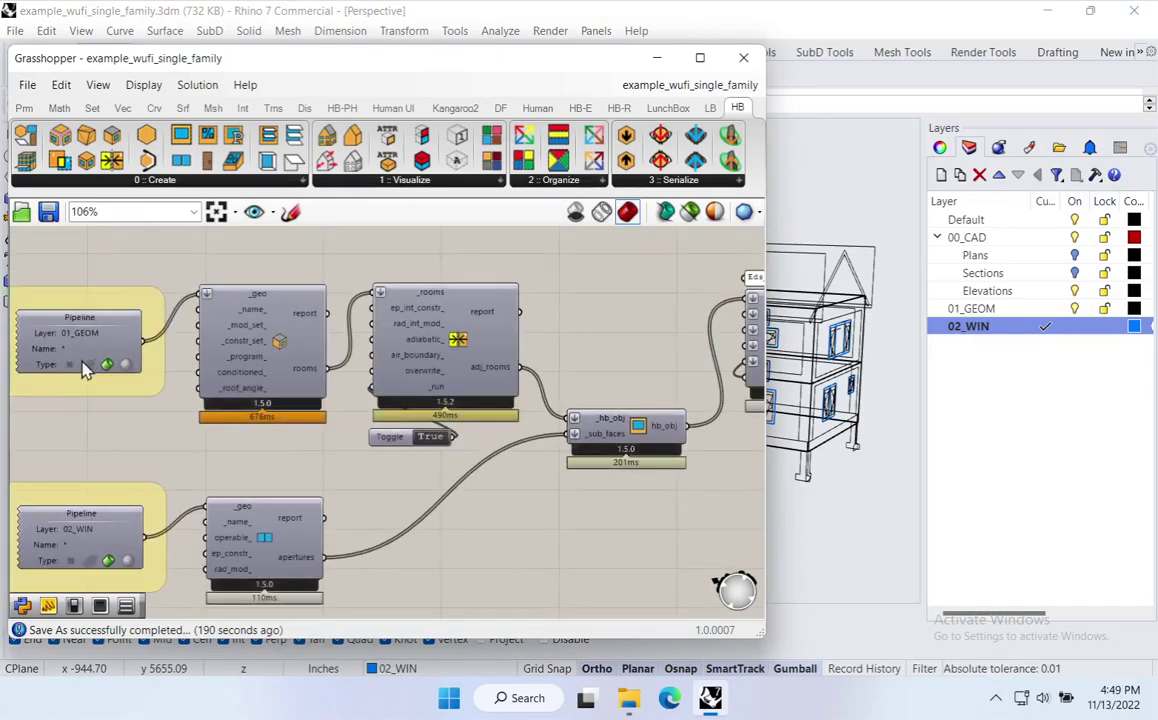
right_click_drag(640, 415, 145, 445)
right_click_drag(478, 497, 405, 503)
left_click_drag(646, 268, 287, 538)
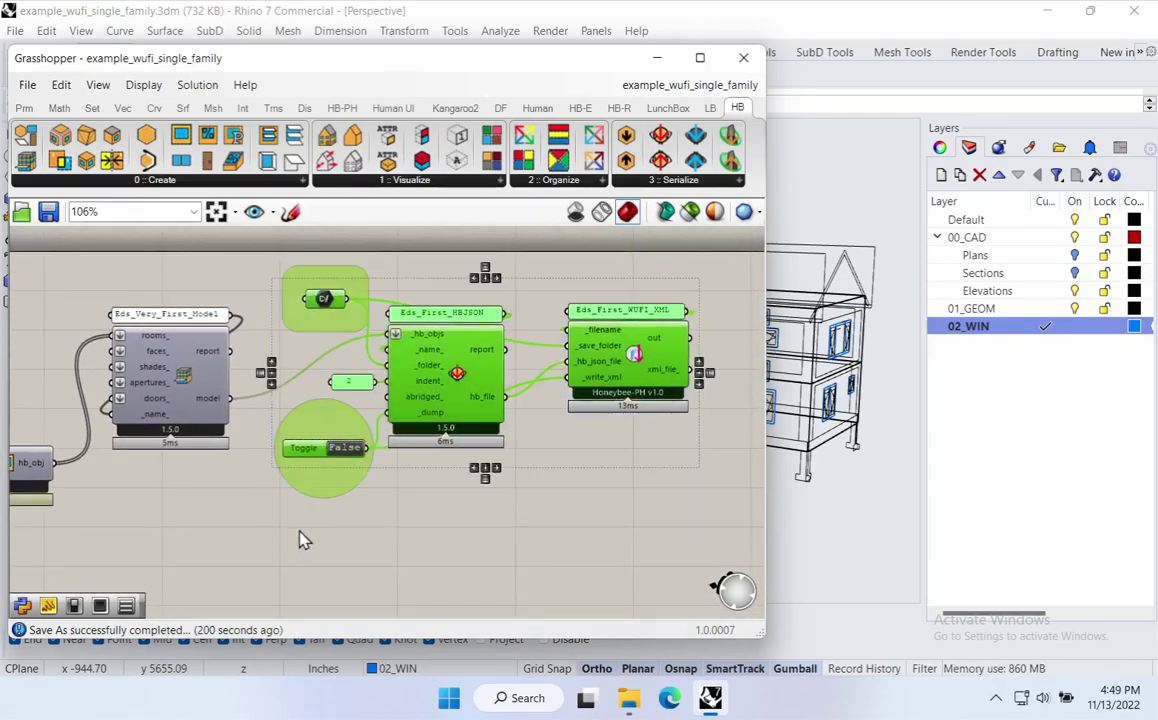
left_click_drag(423, 404, 721, 417)
left_click(340, 470)
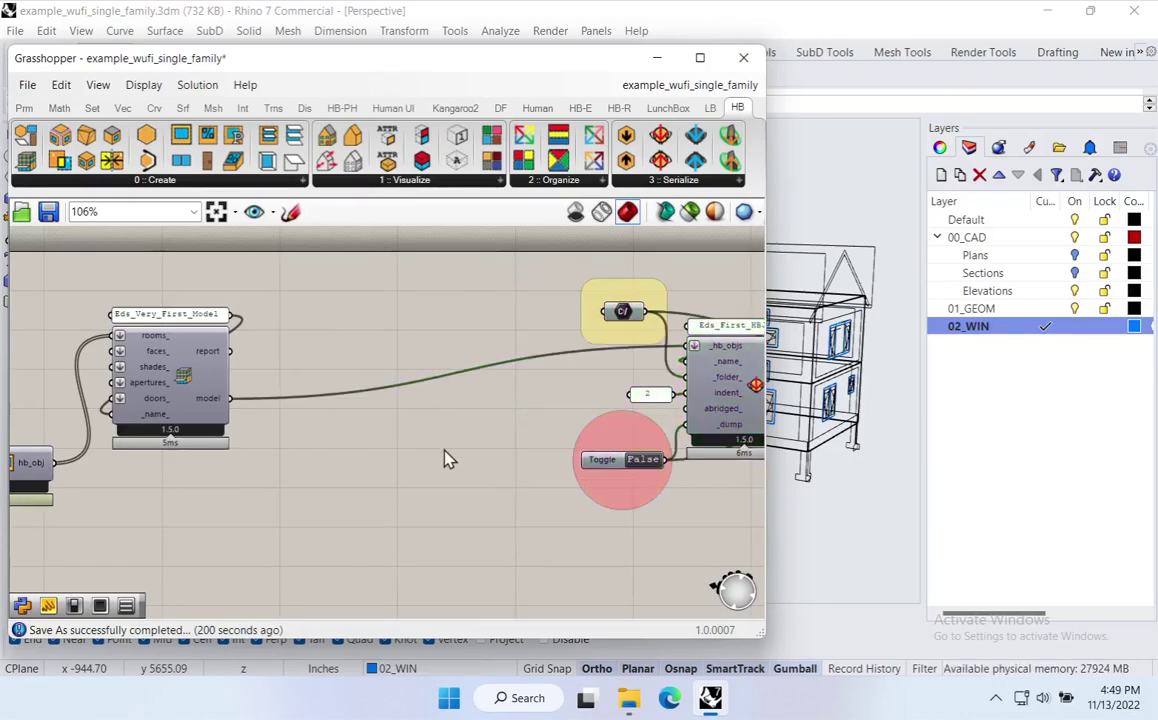
left_click_drag(181, 400, 499, 400)
right_click_drag(242, 444, 472, 412)
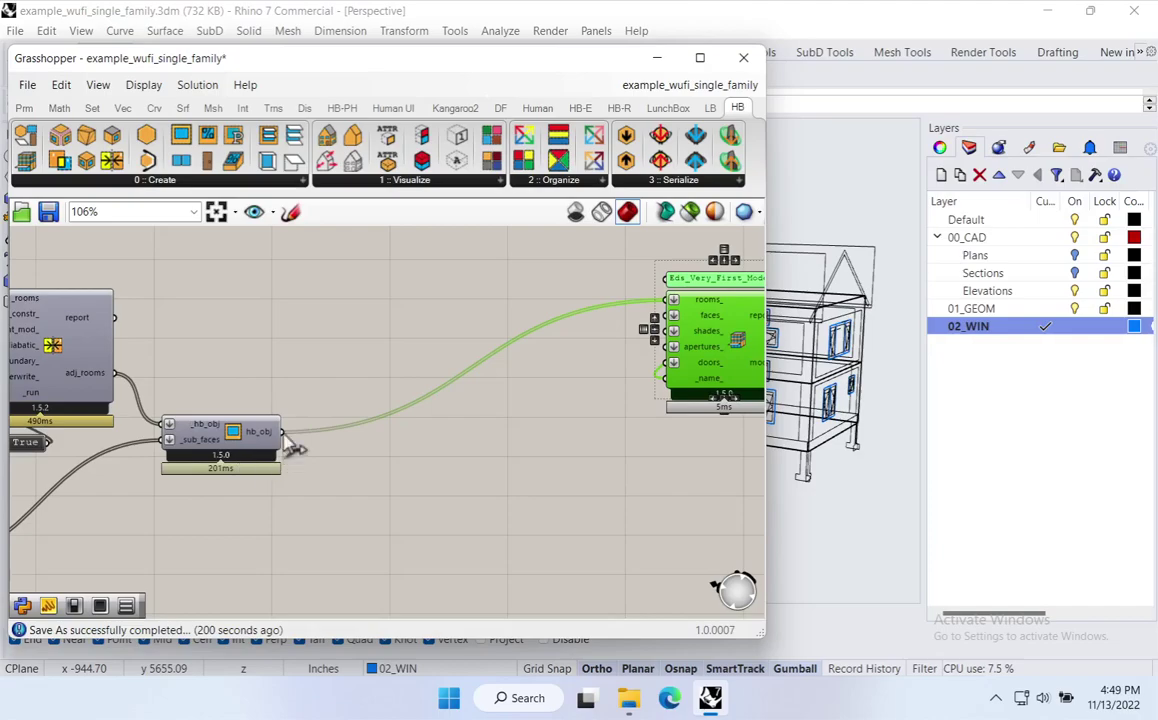
Add a blank panel below the sub-face component and connect its hb_obj output to the panel.
double_click(322, 492)
type("//")
key("Return")
left_click_drag(282, 433, 320, 500)
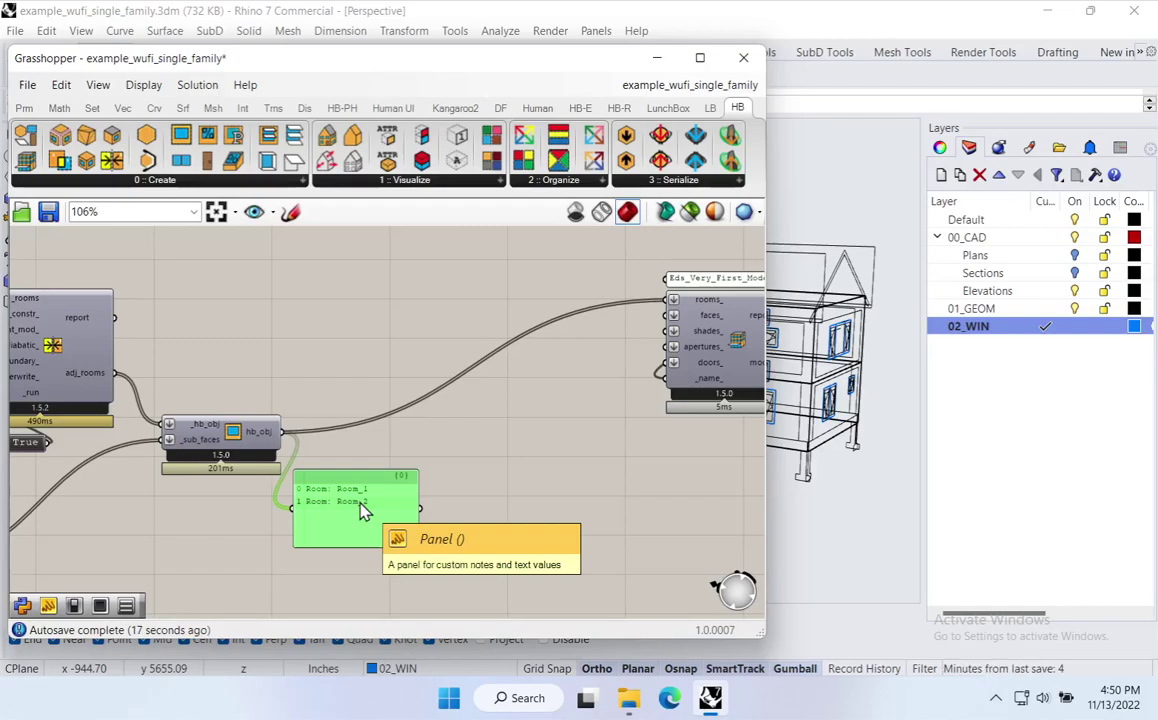
Place an HBPH Bldg Segment component between the sub-face and HB Model components, moving the room list panel down out of the way.
left_click(339, 110)
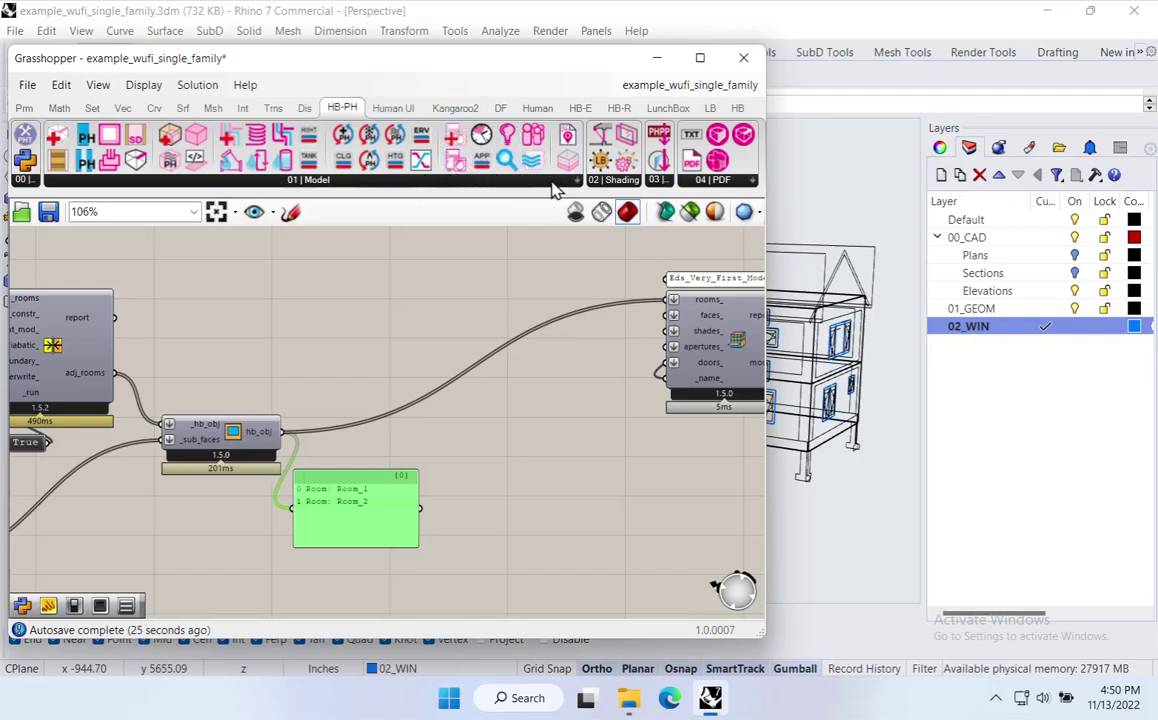
mouse_move(566, 174)
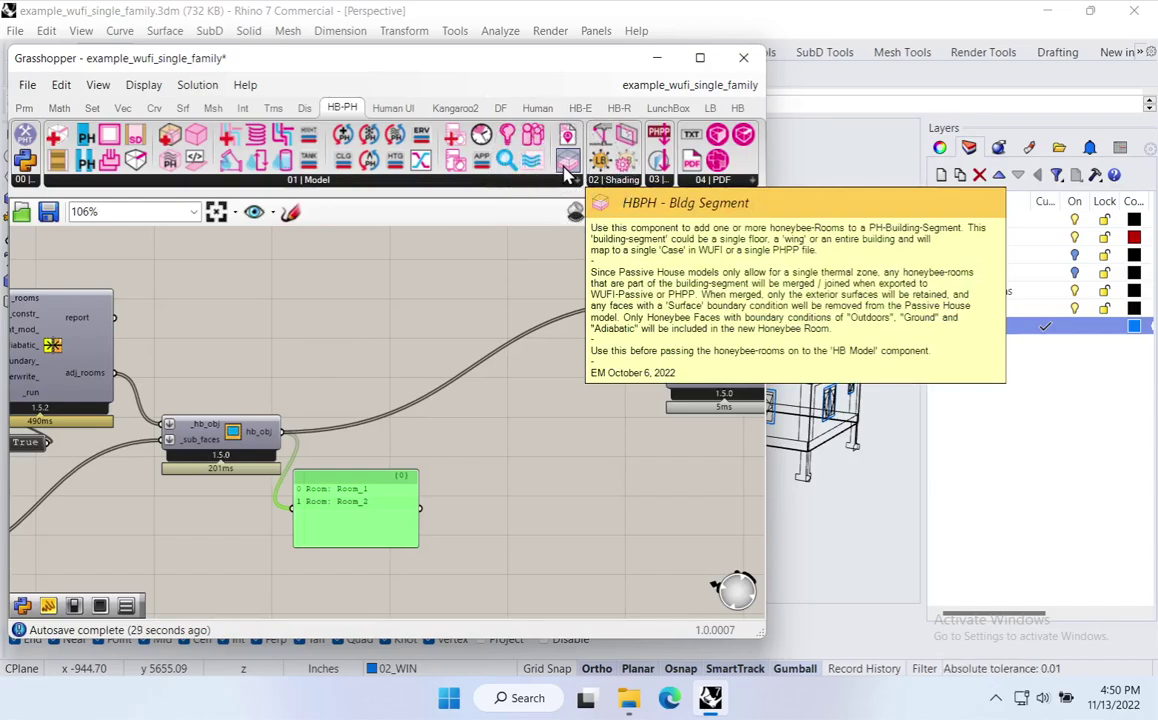
left_click_drag(566, 170, 500, 385)
left_click_drag(352, 522, 352, 595)
left_click_drag(478, 456, 468, 469)
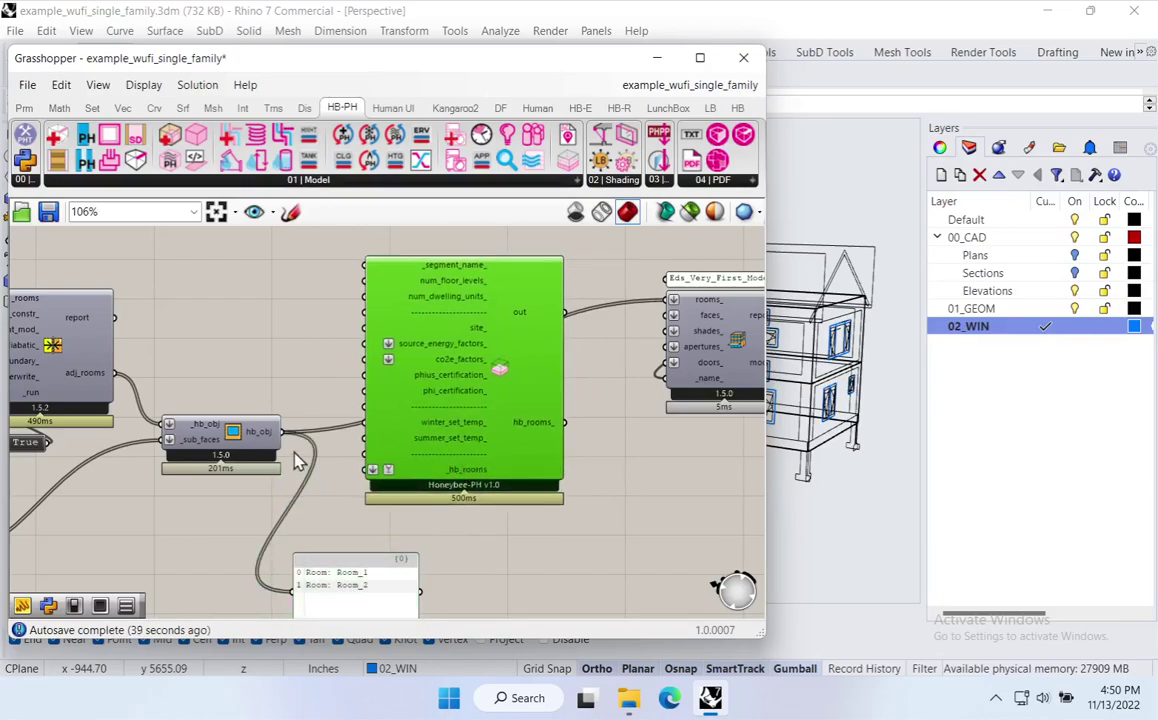
Connect the hb_obj output to the Bldg Segment's _hb_rooms input and position the room list panel just beneath the component.
left_click_drag(284, 433, 366, 470)
mouse_move(479, 474)
left_mouse_down()
mouse_move(465, 483)
mouse_move(476, 482)
left_mouse_up()
right_click_drag(470, 473, 474, 412)
scroll(440, 418, "up", 3)
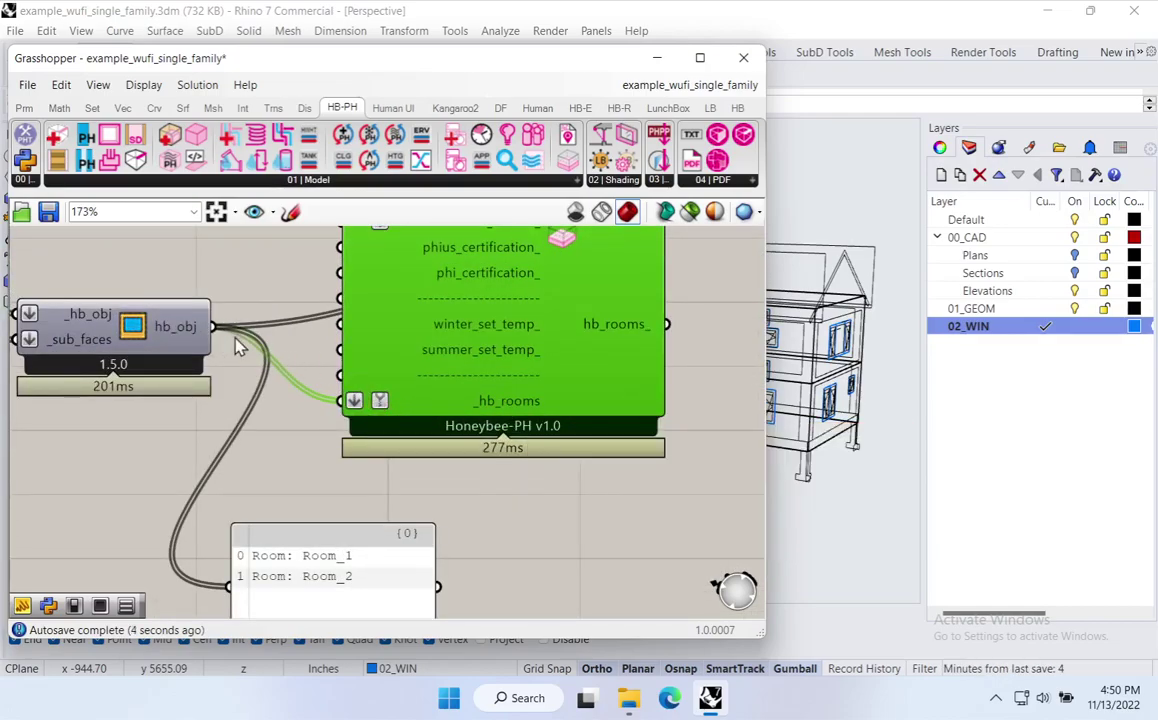
right_click_drag(514, 340, 489, 495)
right_click_drag(541, 383, 531, 440)
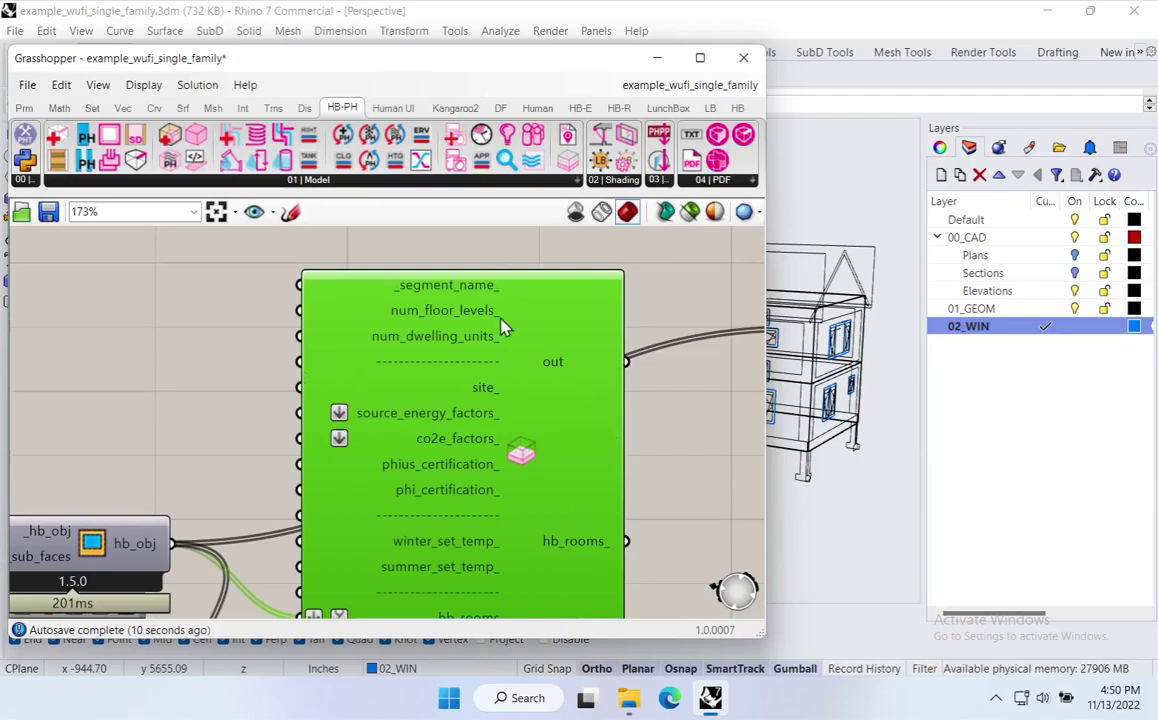
mouse_move(447, 500)
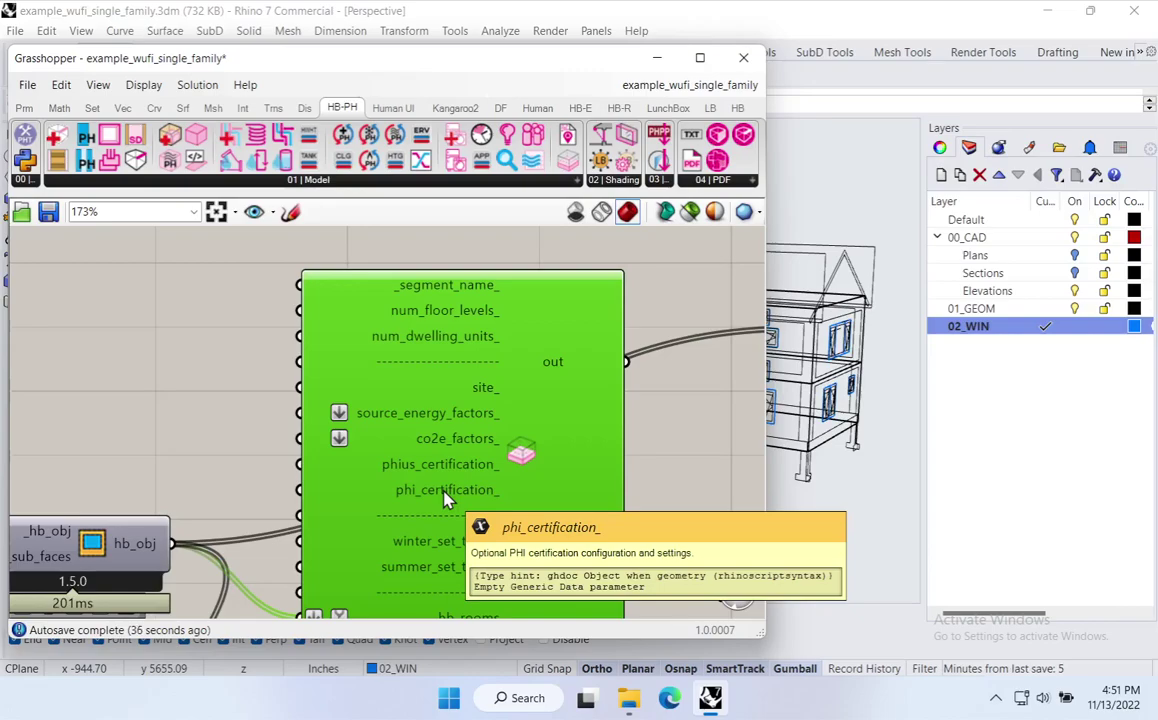
right_click_drag(452, 452, 452, 369)
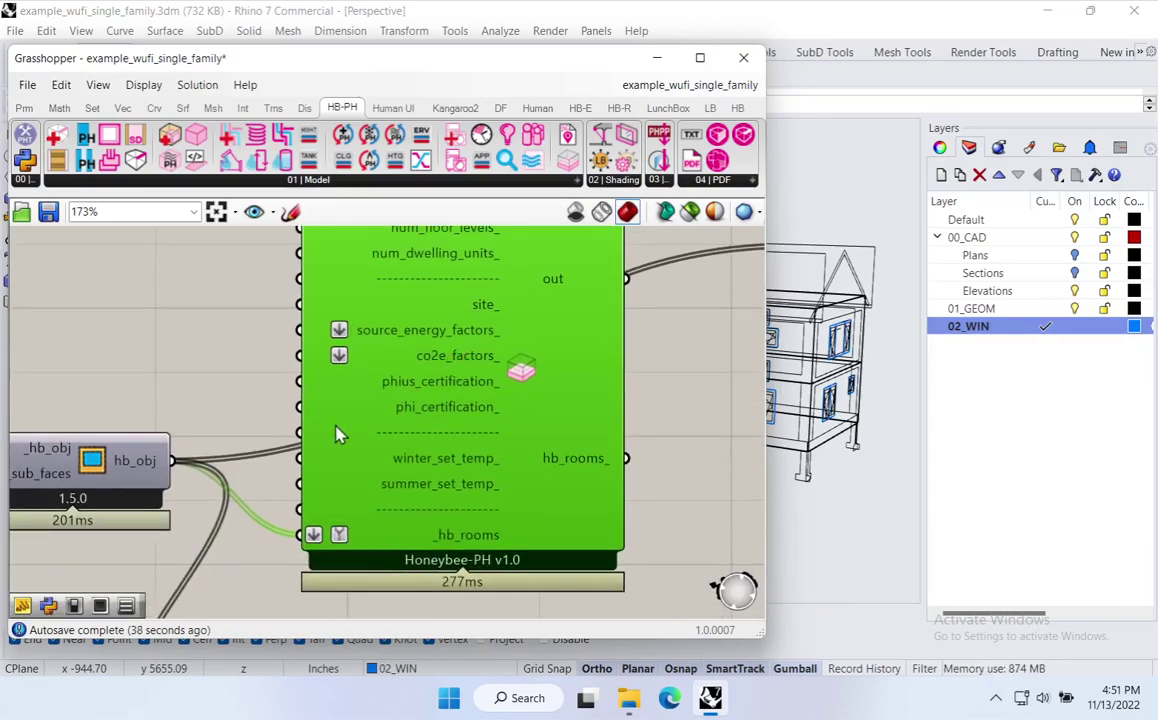
right_click_drag(423, 522, 437, 403)
left_click_drag(326, 606, 414, 556)
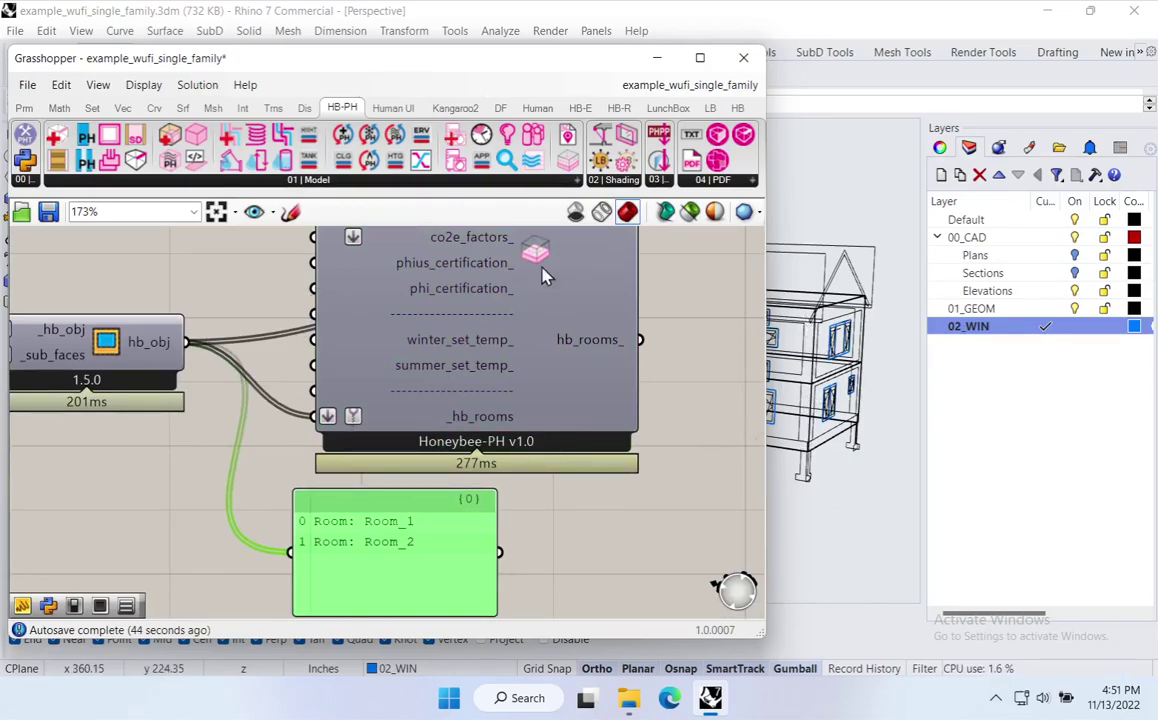
Add a panel reading Eds_First_Bldg_Segment above the Bldg Segment component and connect it to the _segment_name_ input.
mouse_move(502, 341)
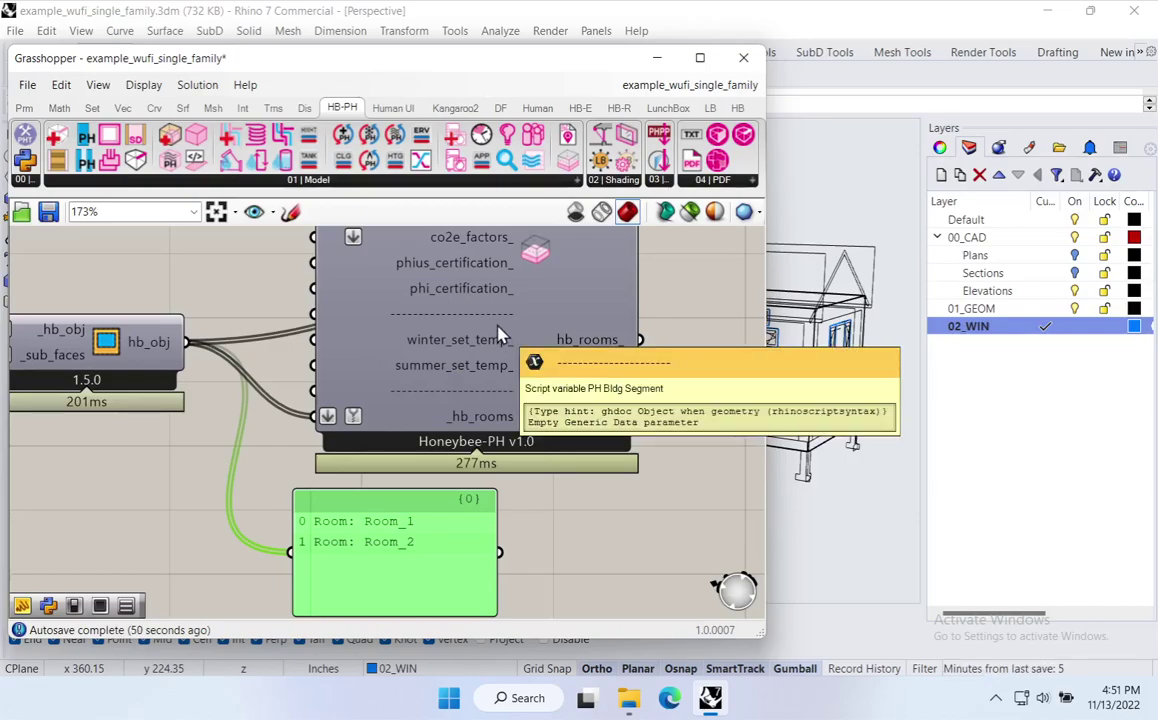
right_click_drag(499, 336, 499, 490)
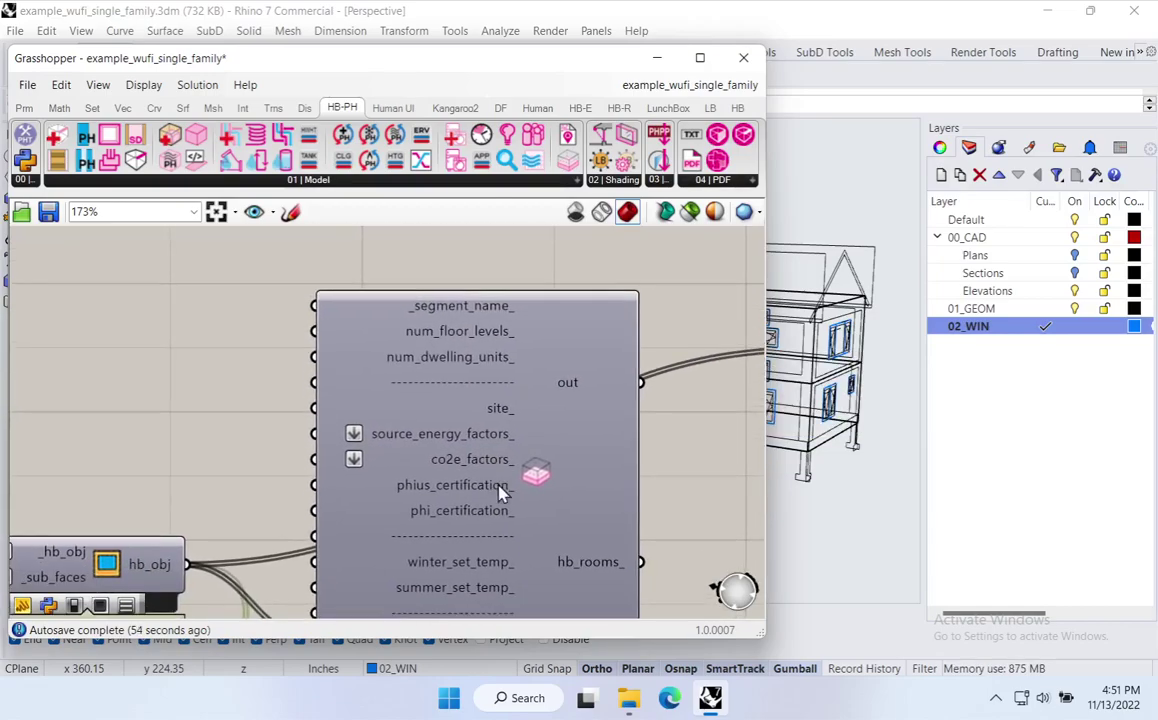
double_click(392, 246)
type("panel")
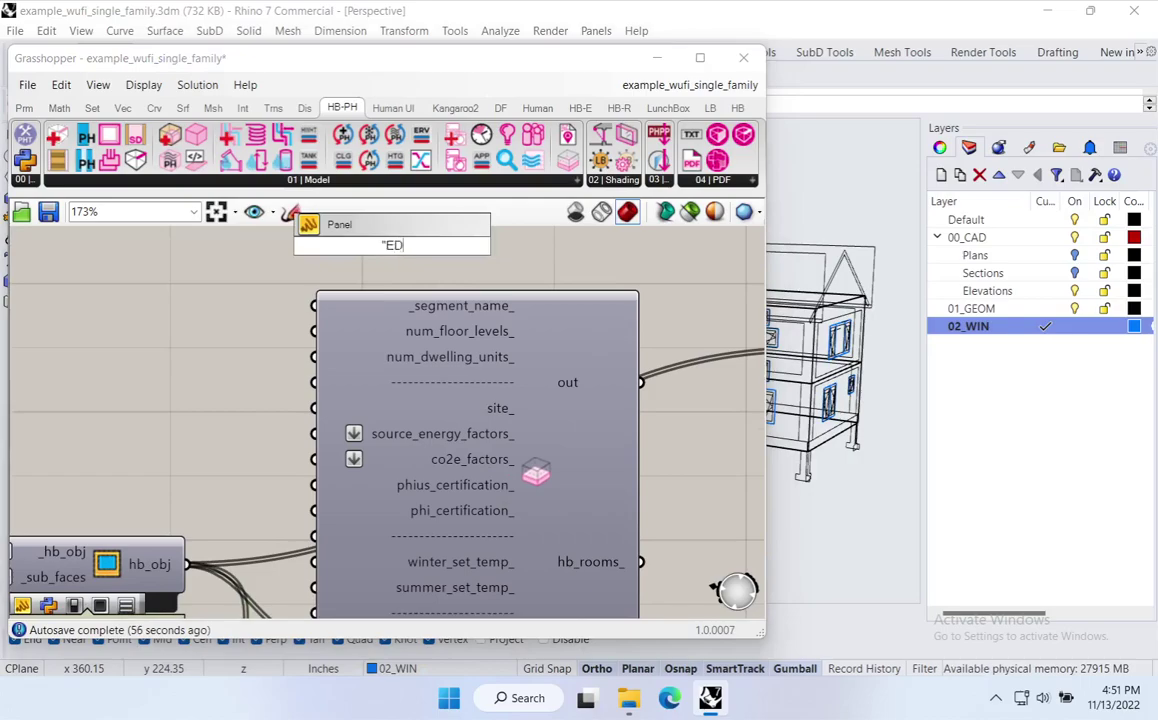
type("ds_First_Bldg")
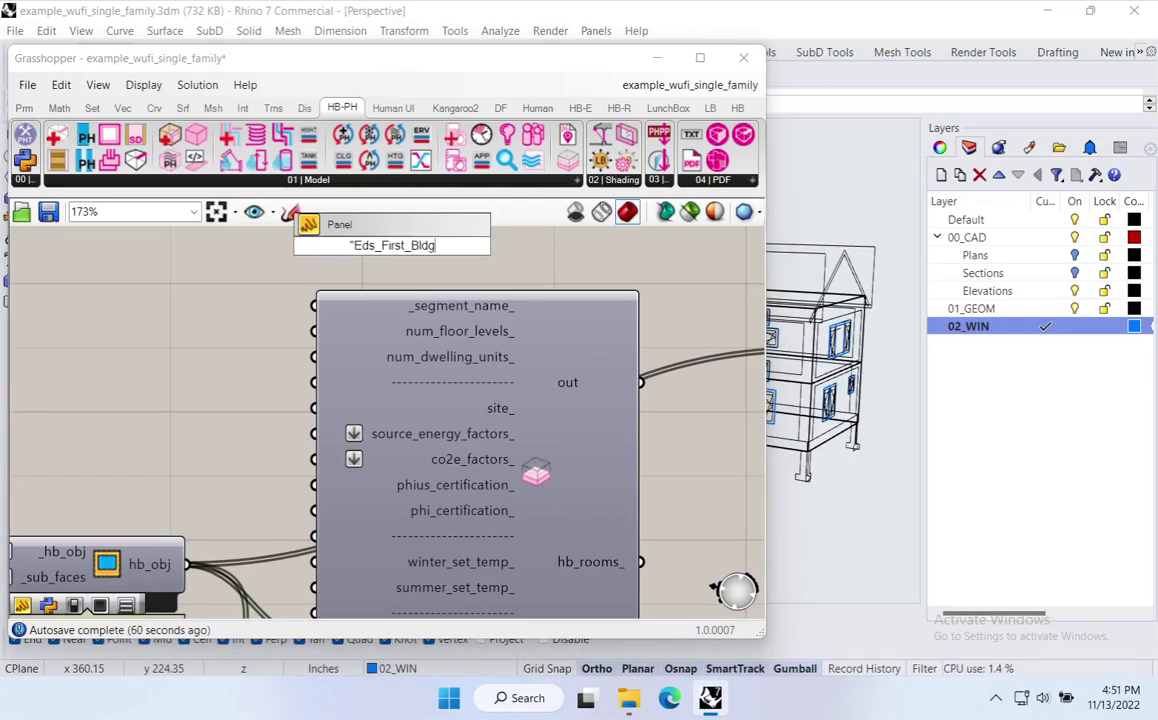
type("_Segment")
key("Return")
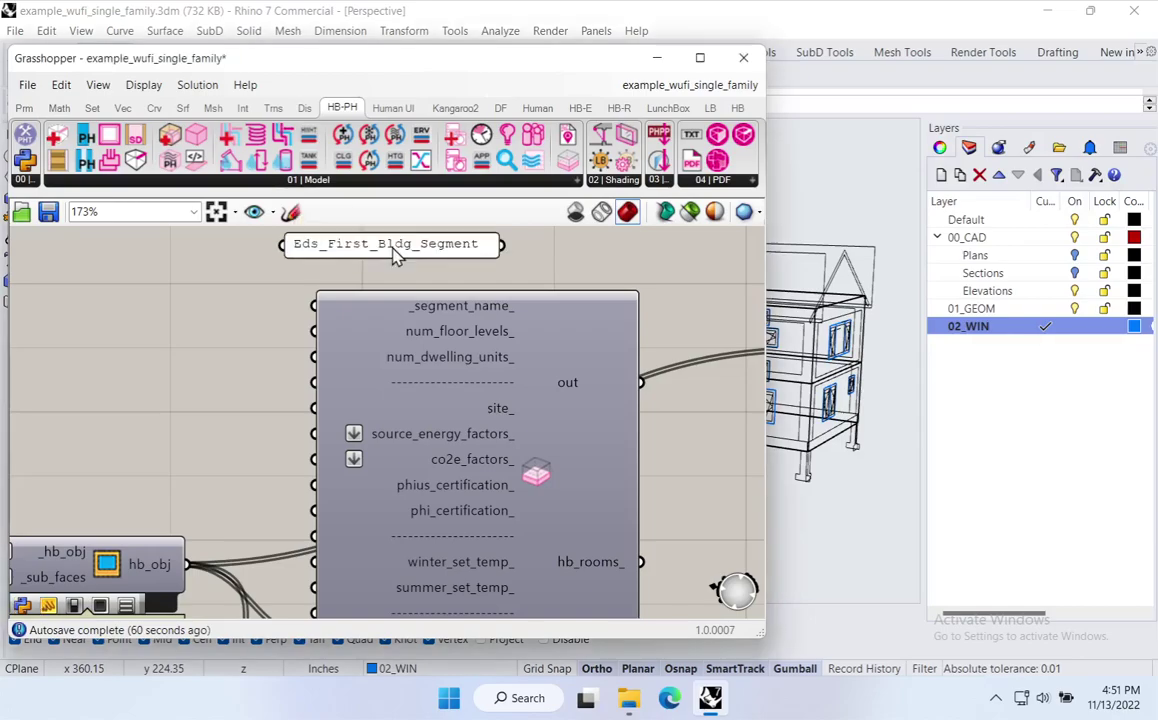
left_click_drag(313, 305, 478, 272)
left_click(447, 253)
Add a panel with the value 2, connect it to num_floor_levels_ and align it beside that input.
right_click_drag(464, 358, 590, 325)
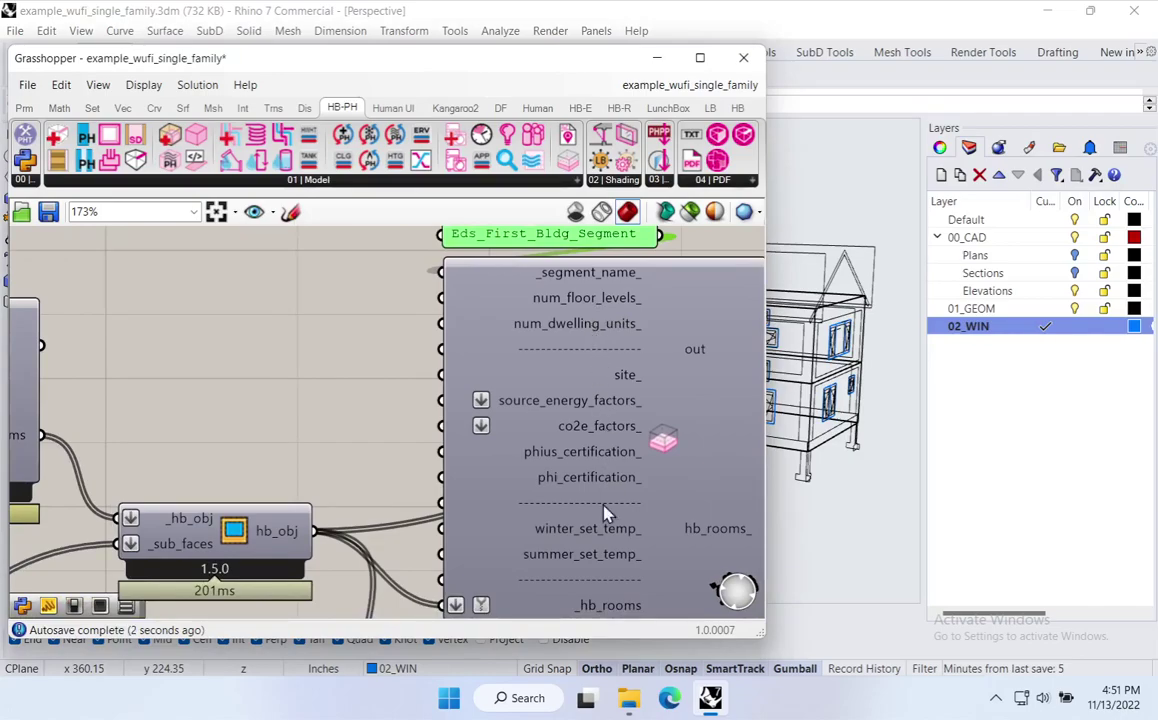
double_click(353, 305)
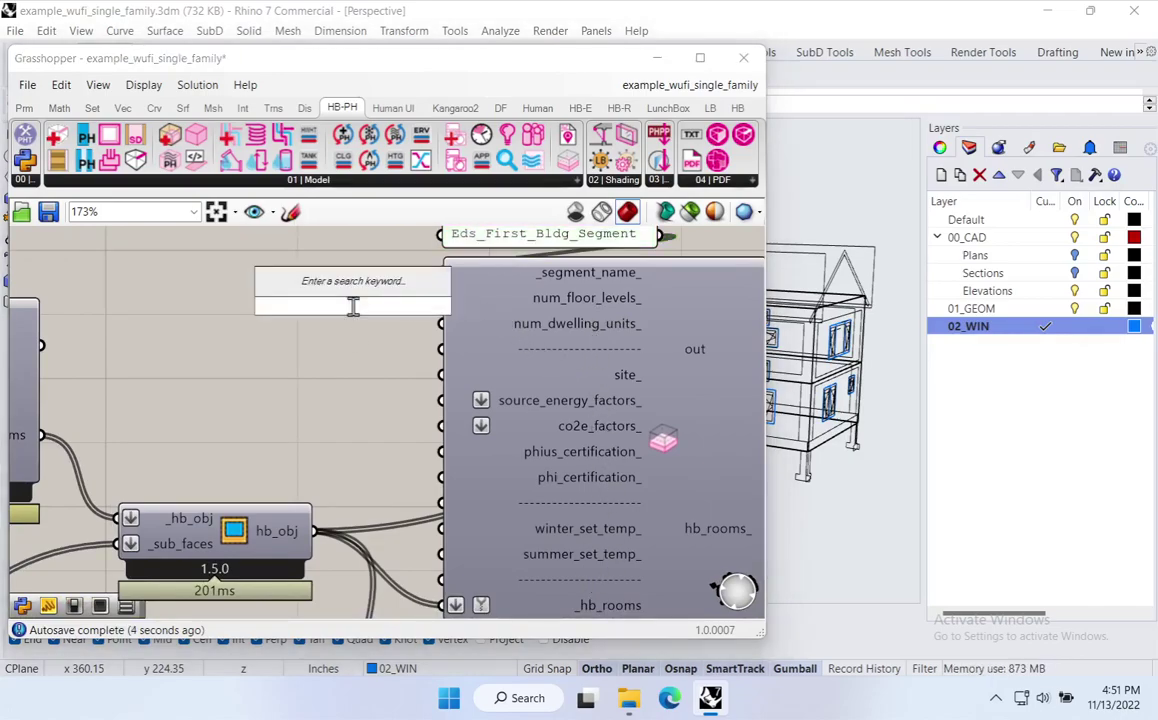
type("2")
key("Return")
left_click_drag(375, 305, 441, 297)
mouse_move(370, 305)
left_mouse_down()
mouse_move(401, 305)
mouse_move(385, 300)
left_mouse_up()
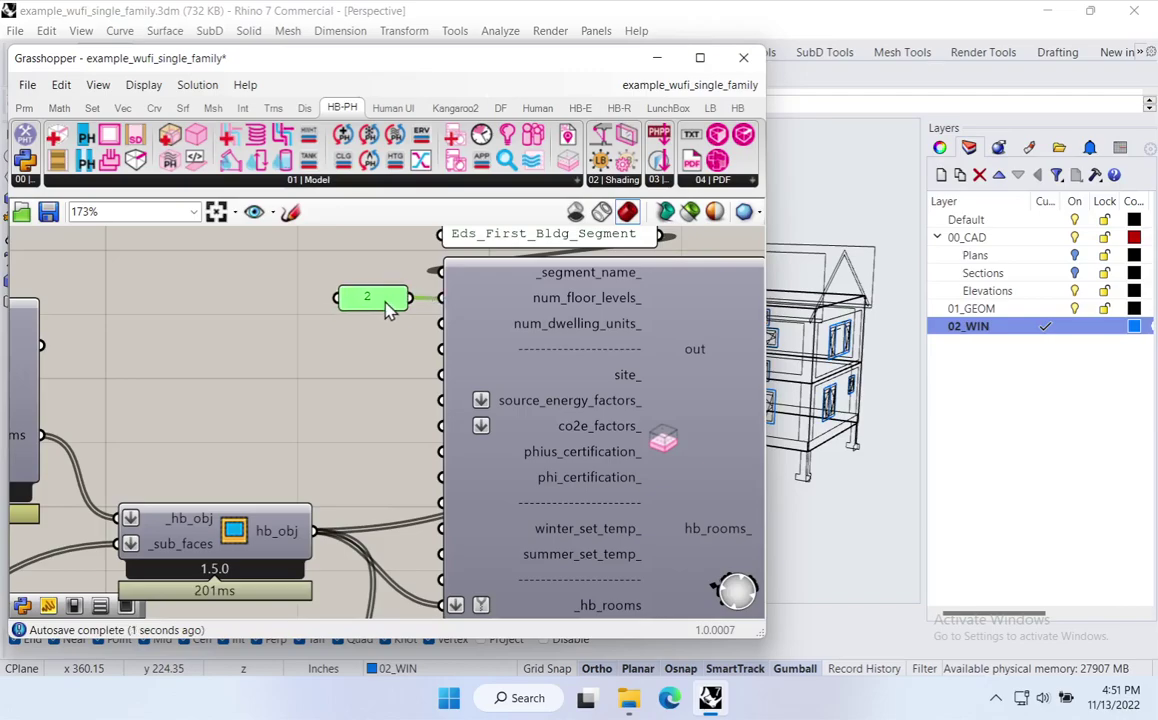
Add a panel with the value 1, connect it to num_dwelling_units_ and align it below the floor levels panel.
left_click(357, 342)
double_click(359, 345)
type("\"")
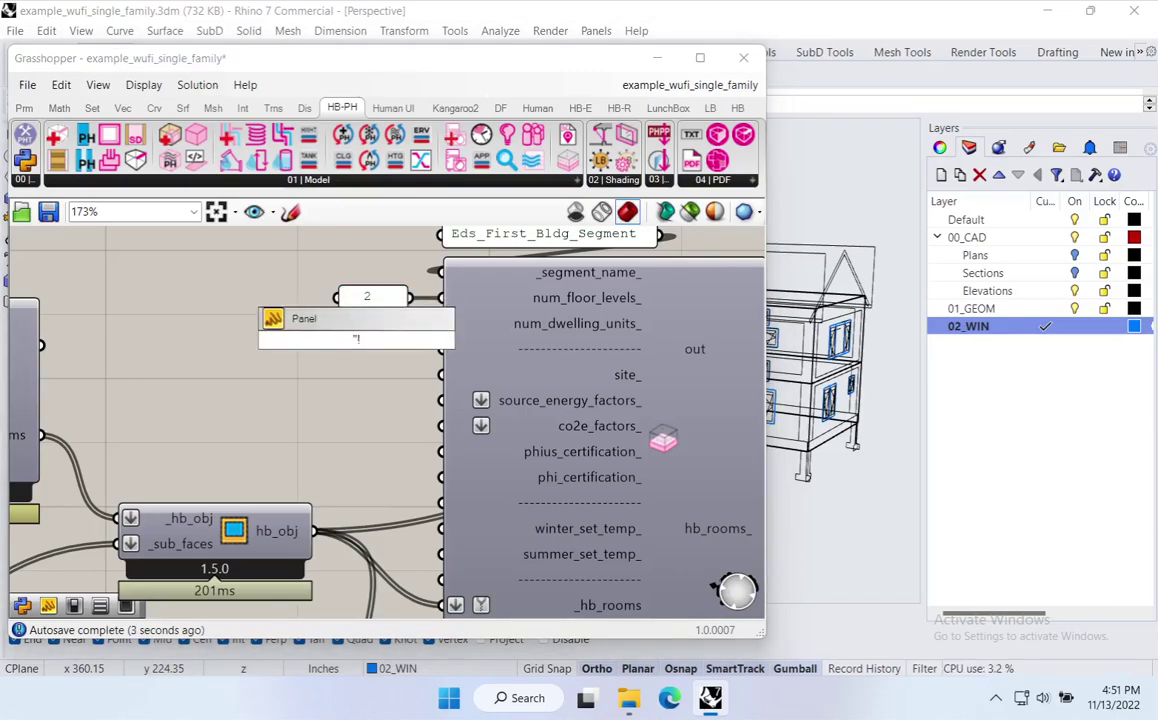
type("1")
key("Return")
left_click_drag(388, 335, 440, 325)
left_click_drag(368, 343, 388, 326)
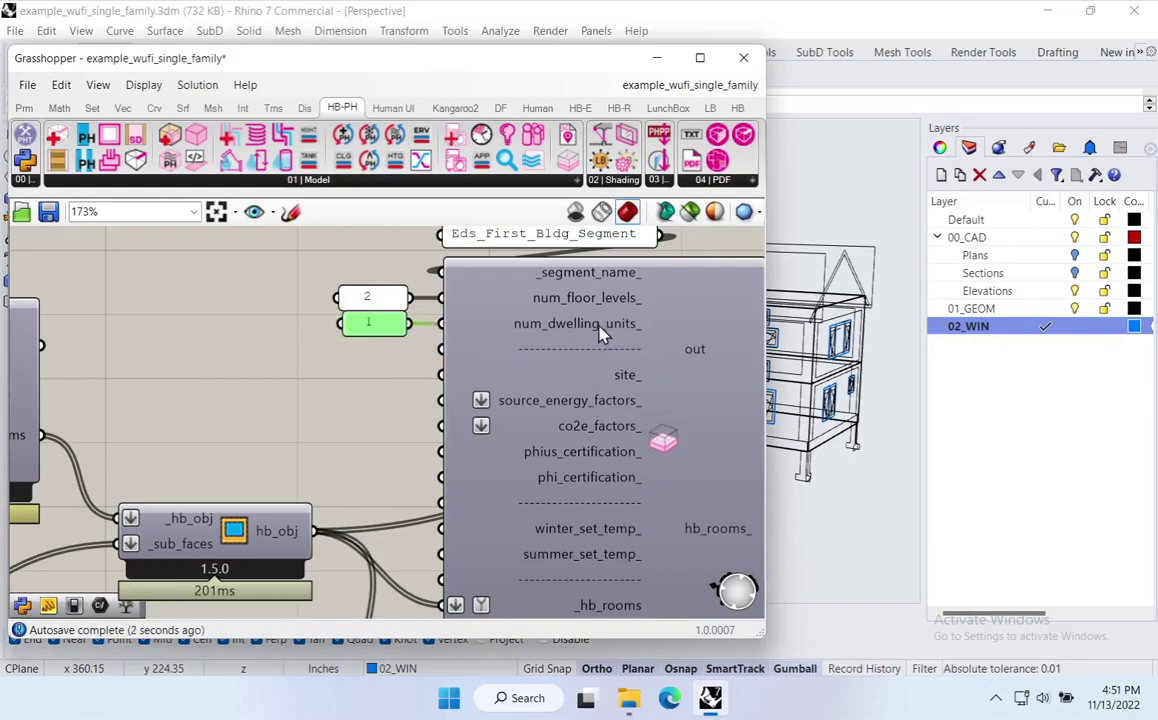
Move the room list panel below the HB Model component and rewire it to the Bldg Segment's hb_rooms_ output.
scroll(566, 315, "down", 6)
scroll(600, 386, "up", 4)
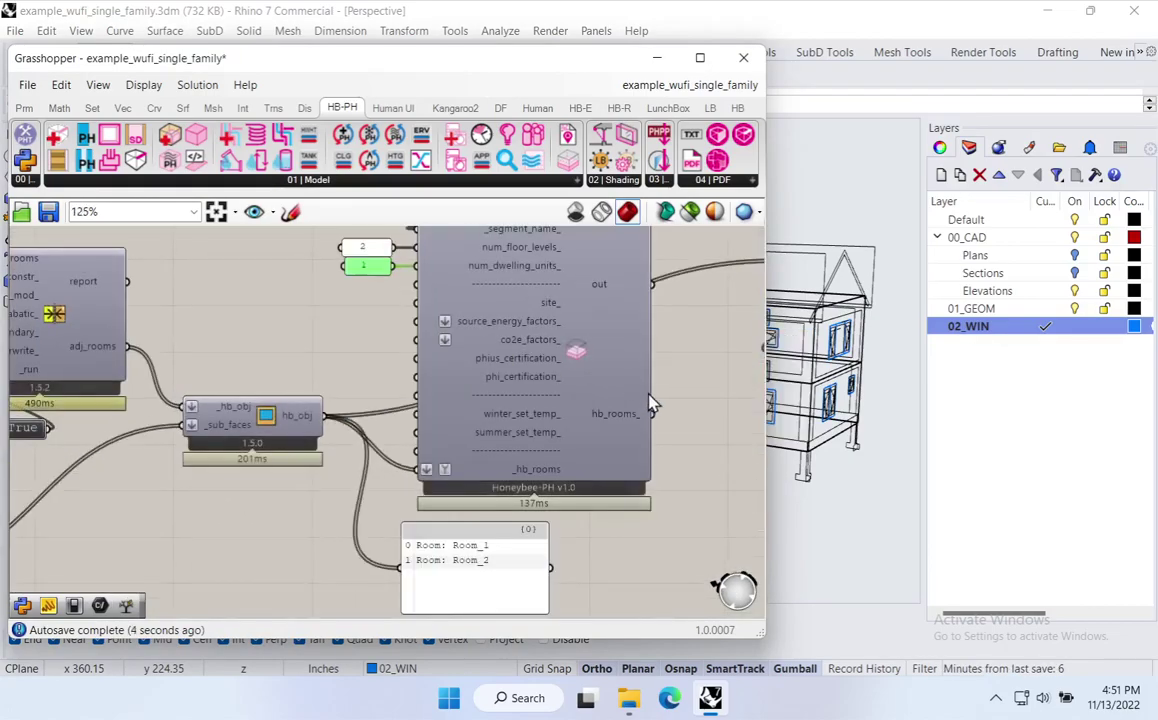
right_click_drag(644, 399, 500, 434)
right_click_drag(450, 546, 450, 486)
left_click_drag(369, 535, 669, 481)
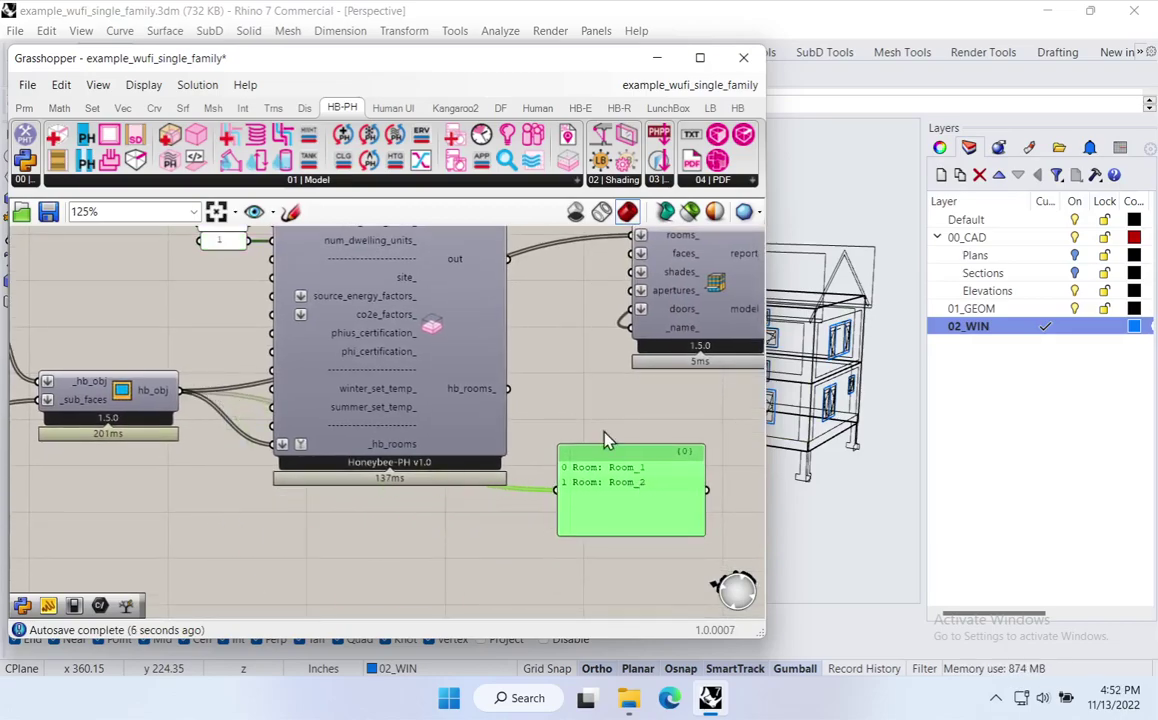
left_click_drag(507, 388, 556, 489)
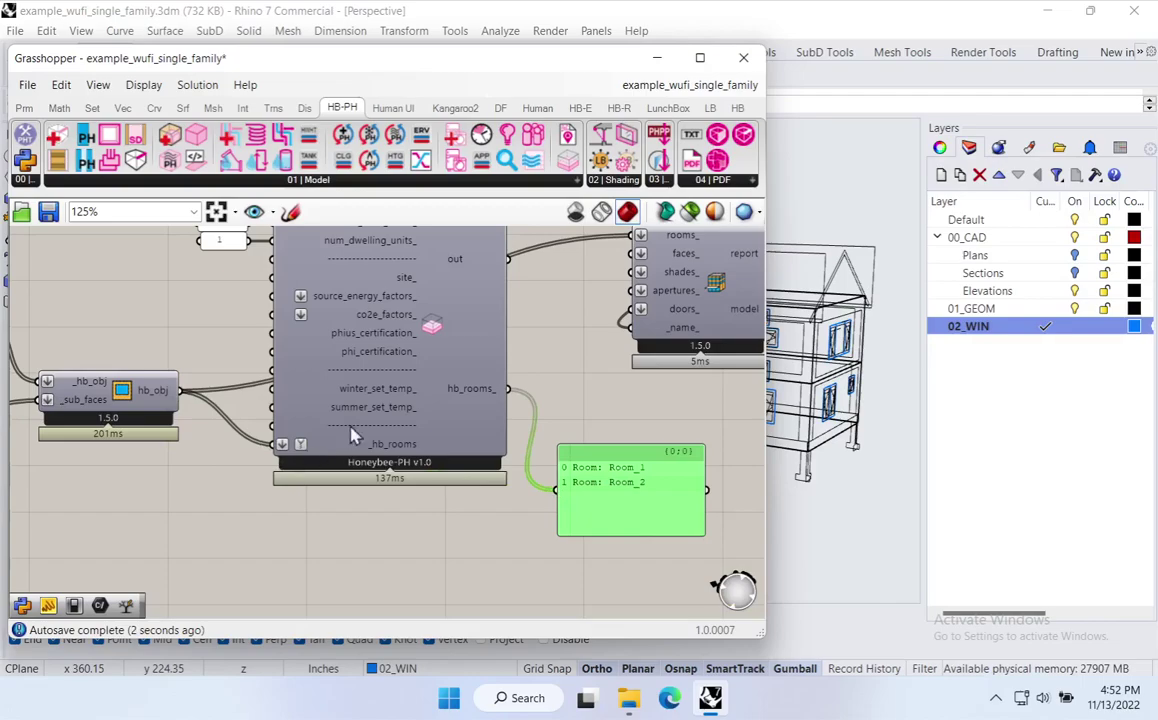
Connect the Bldg Segment's hb_rooms_ output to the HB Model's rooms_ input, replacing the old wire, and nudge the room list panel up.
right_click_drag(335, 445, 300, 498)
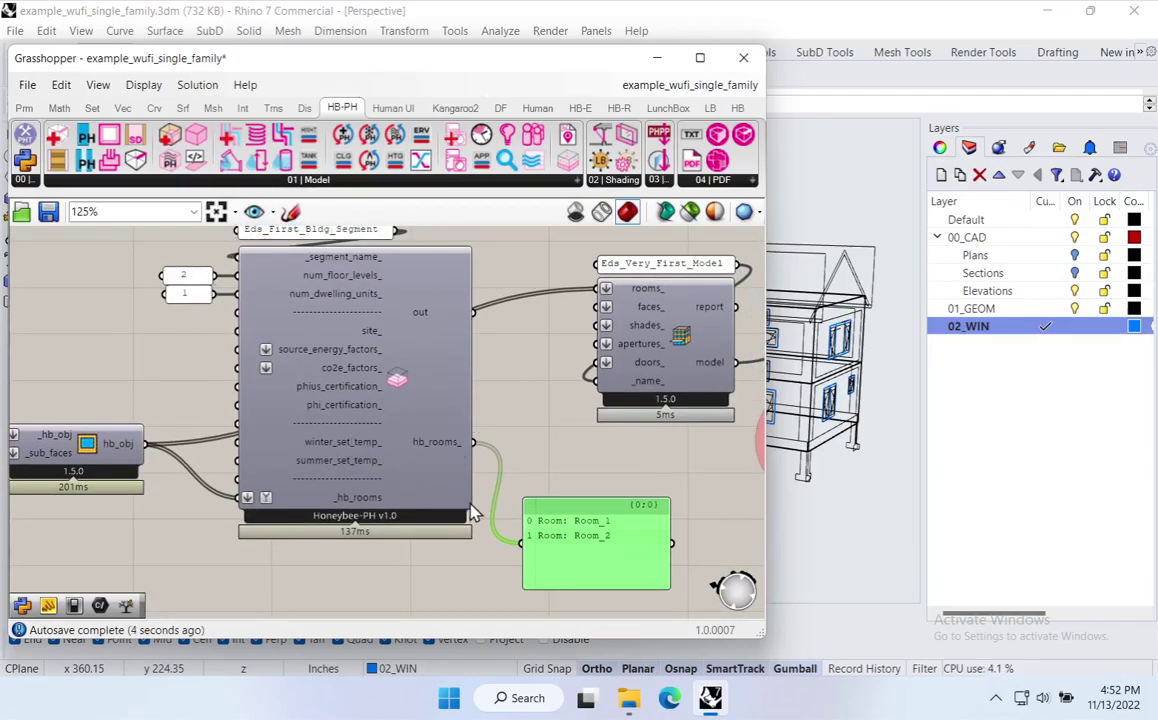
left_click_drag(565, 535, 585, 510)
left_click_drag(474, 442, 603, 289)
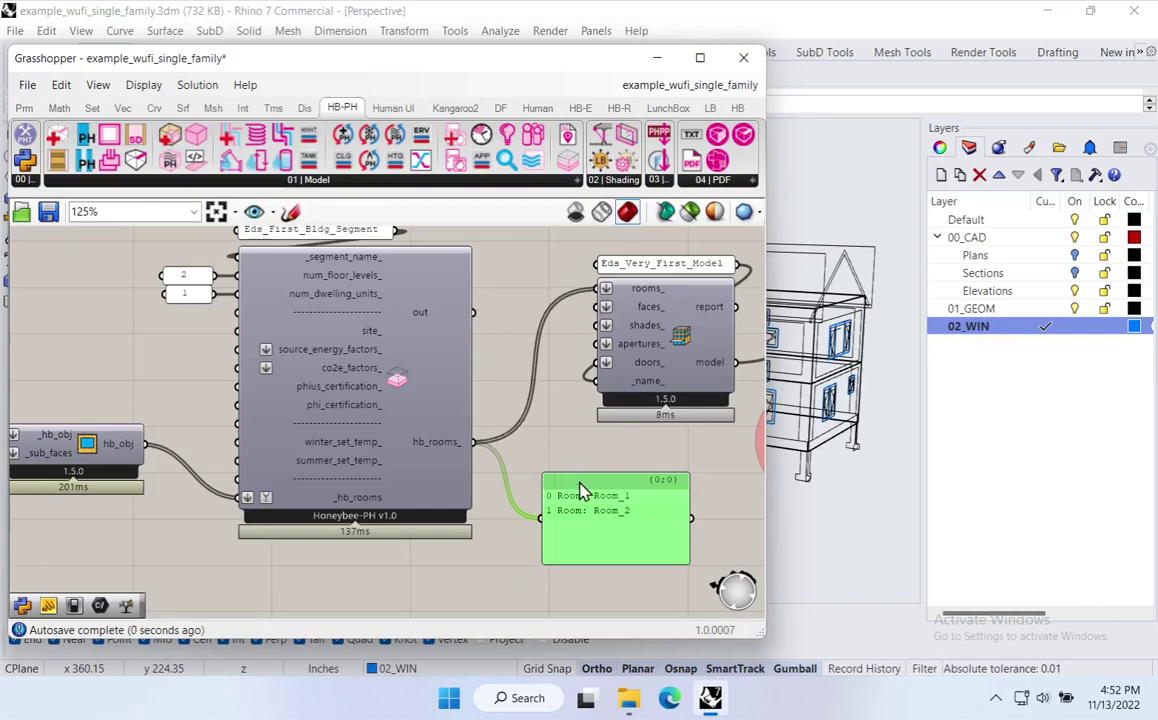
right_click_drag(524, 440, 522, 473)
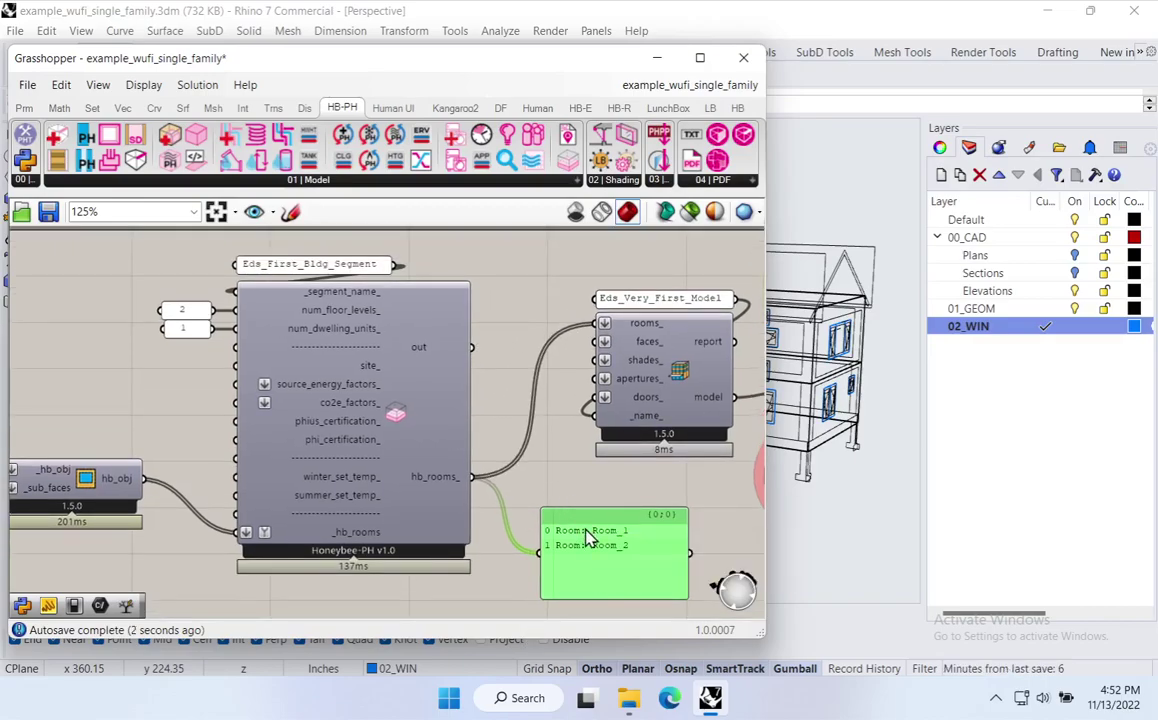
Review the chain through the HBJSON and WUFI XML export components, then launch WUFI Passive Free.
right_click_drag(665, 505, 445, 485)
scroll(445, 485, "down", 3)
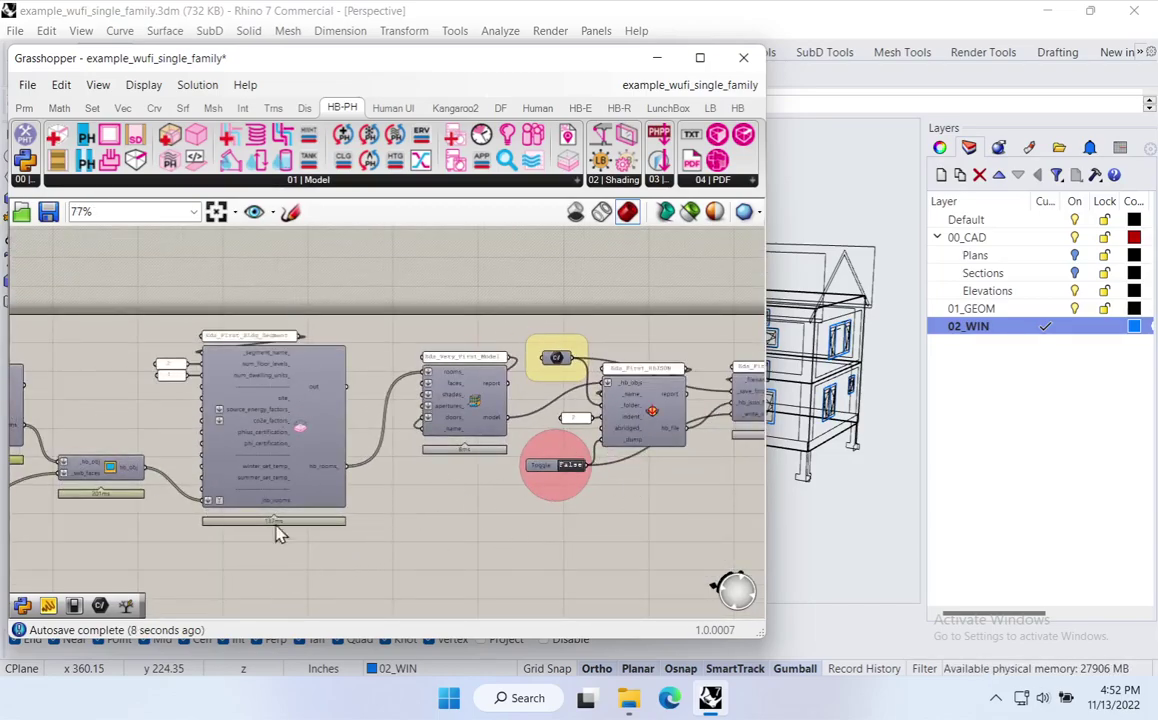
scroll(652, 453, "up", 3)
right_click_drag(652, 453, 377, 463)
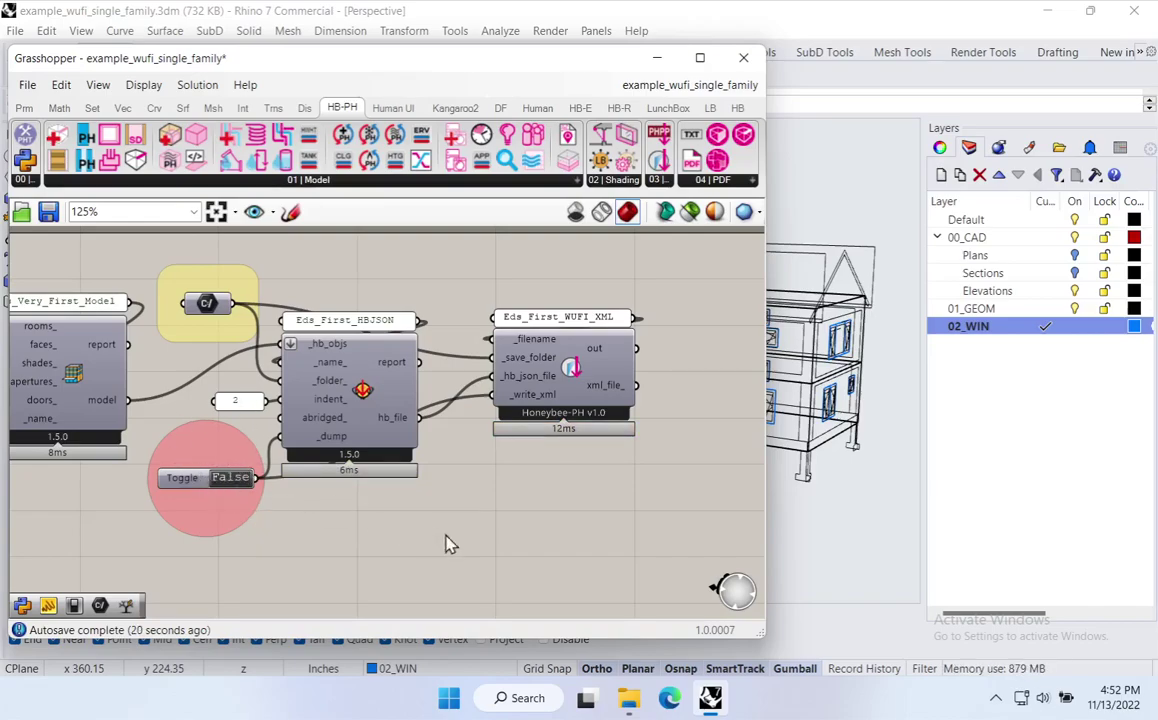
left_click(450, 699)
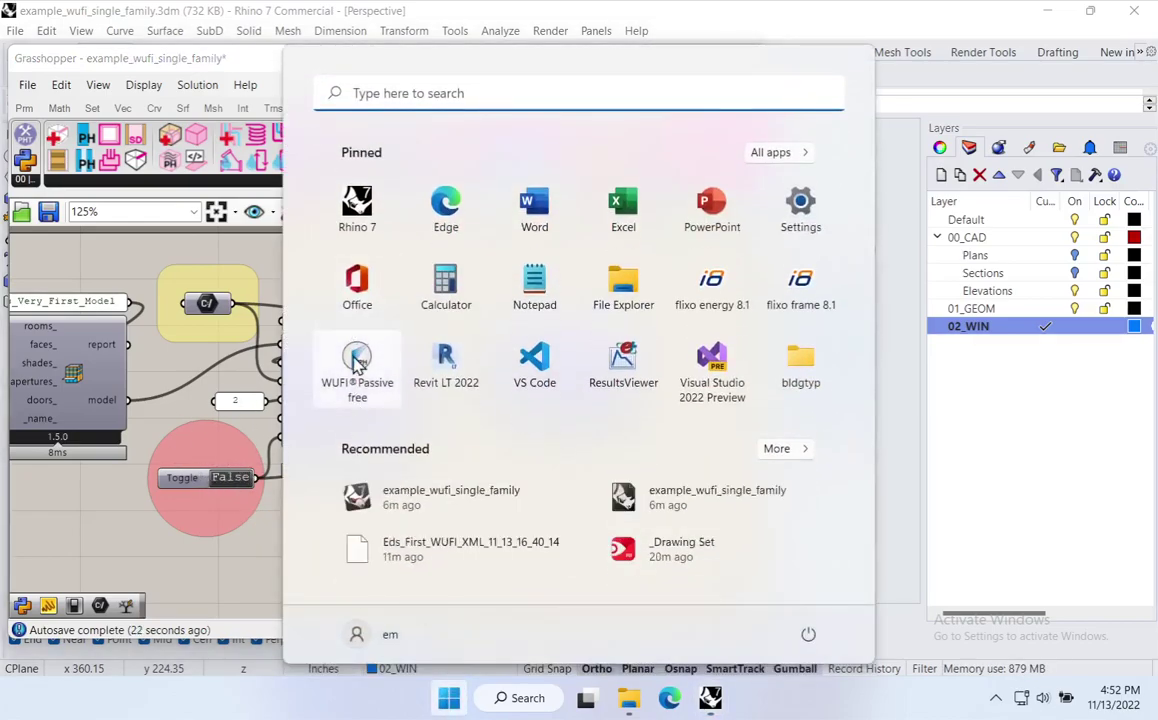
left_click(360, 357)
mouse_move(176, 118)
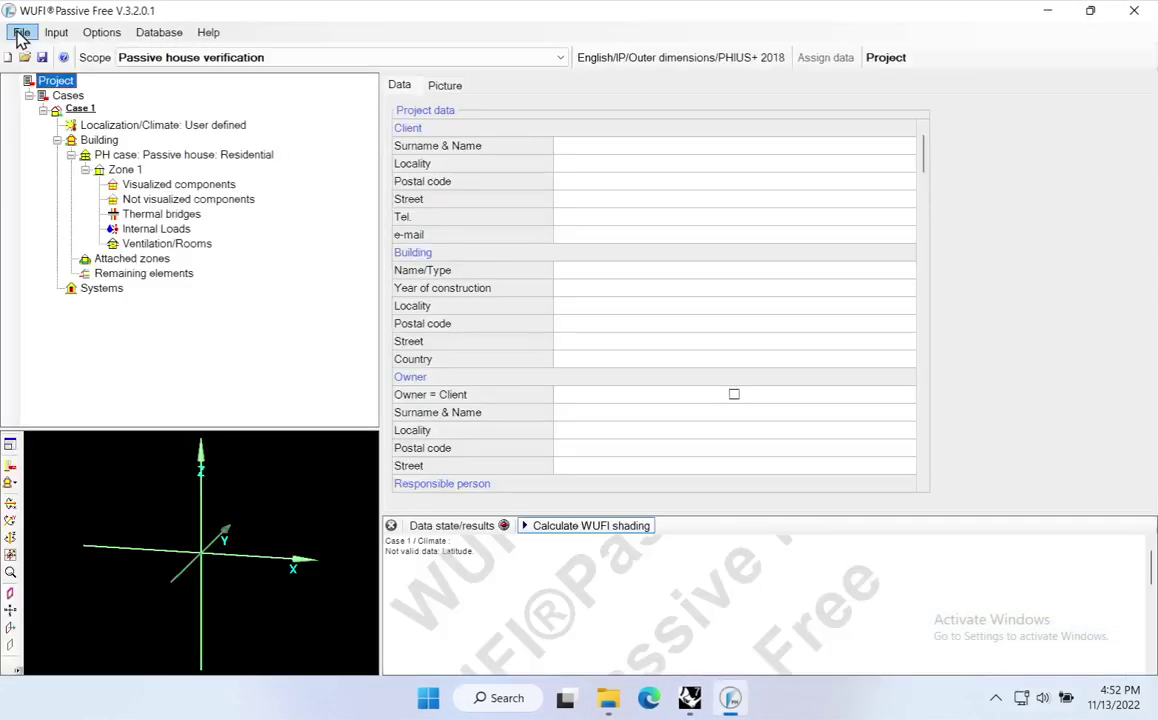
Open the XML project Eds_First_WUFI_XML_11_13_16_52_25 from the Desktop in WUFI Passive and accept using SI values.
left_click(20, 32)
left_click(45, 69)
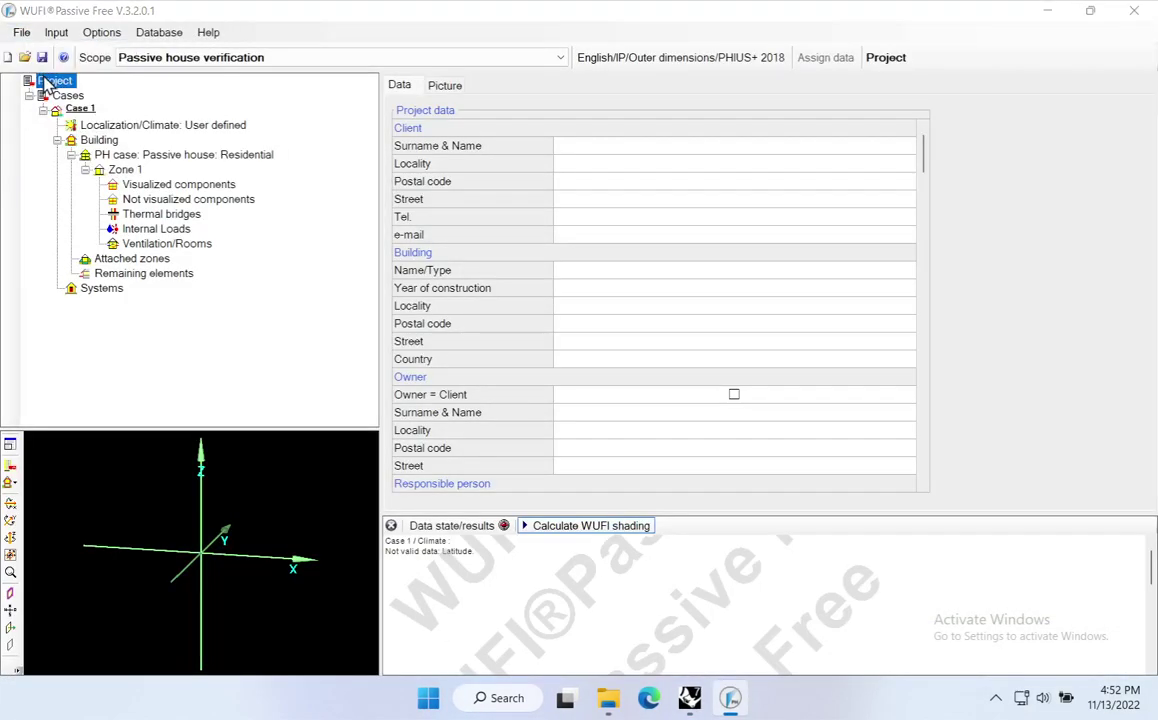
left_click(818, 544)
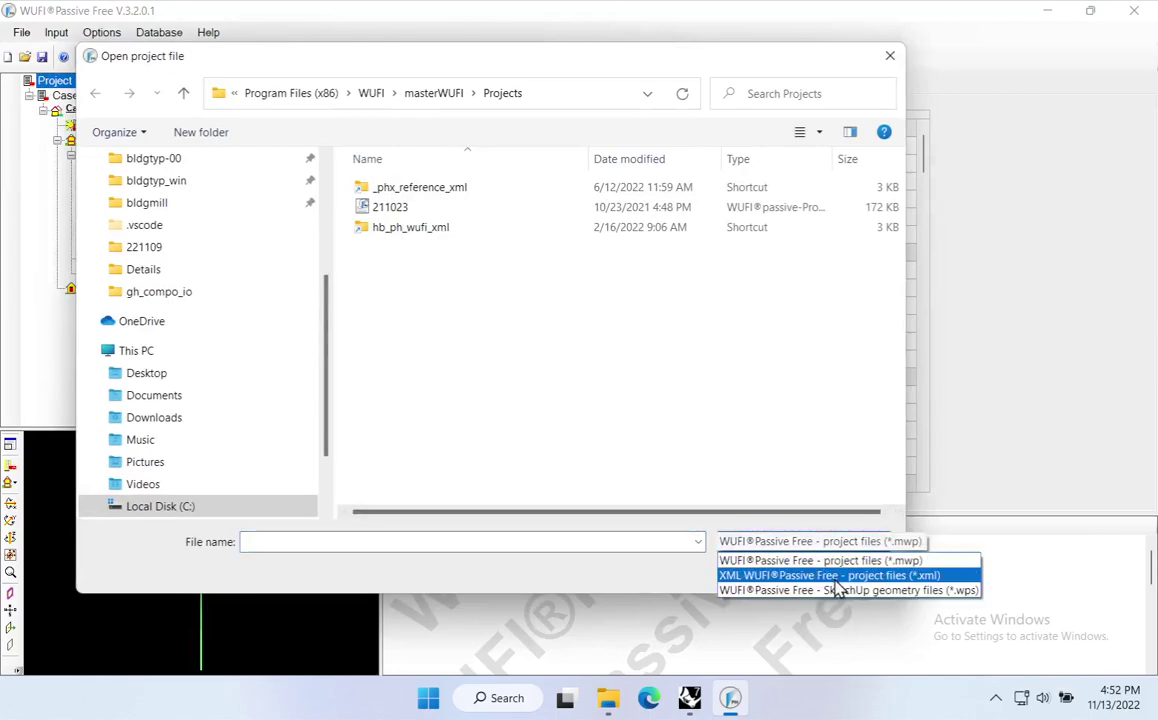
left_click(830, 573)
scroll(199, 264, "up", 5)
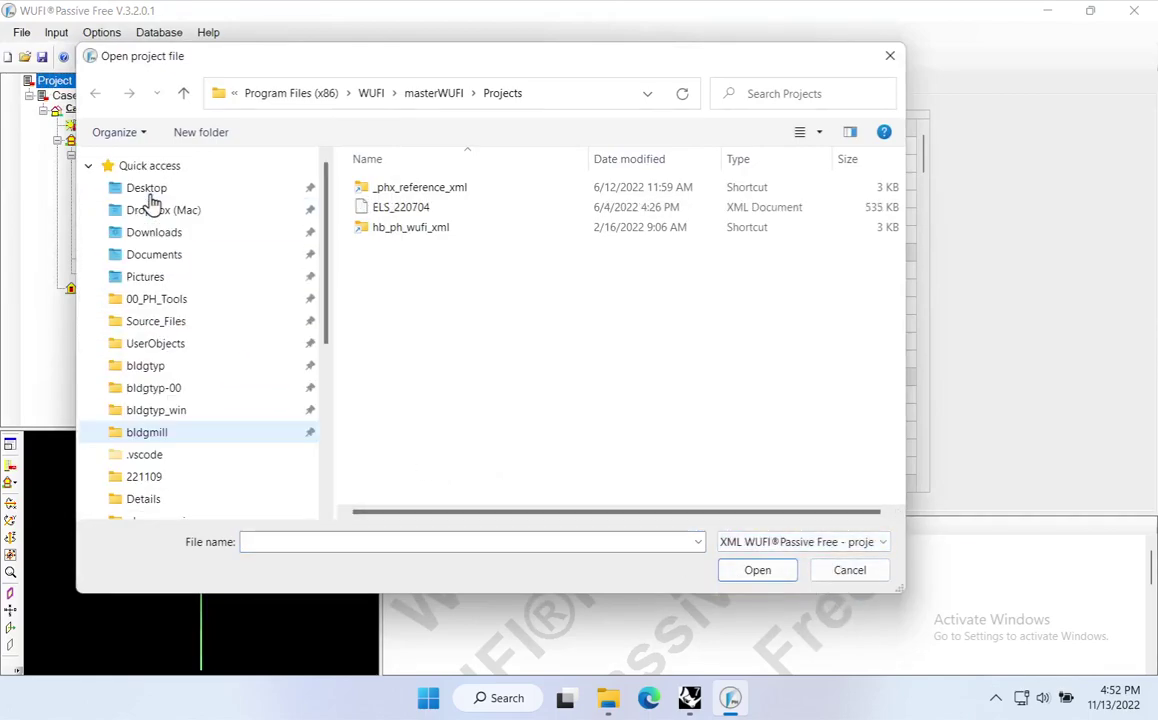
left_click(147, 189)
left_click(530, 290)
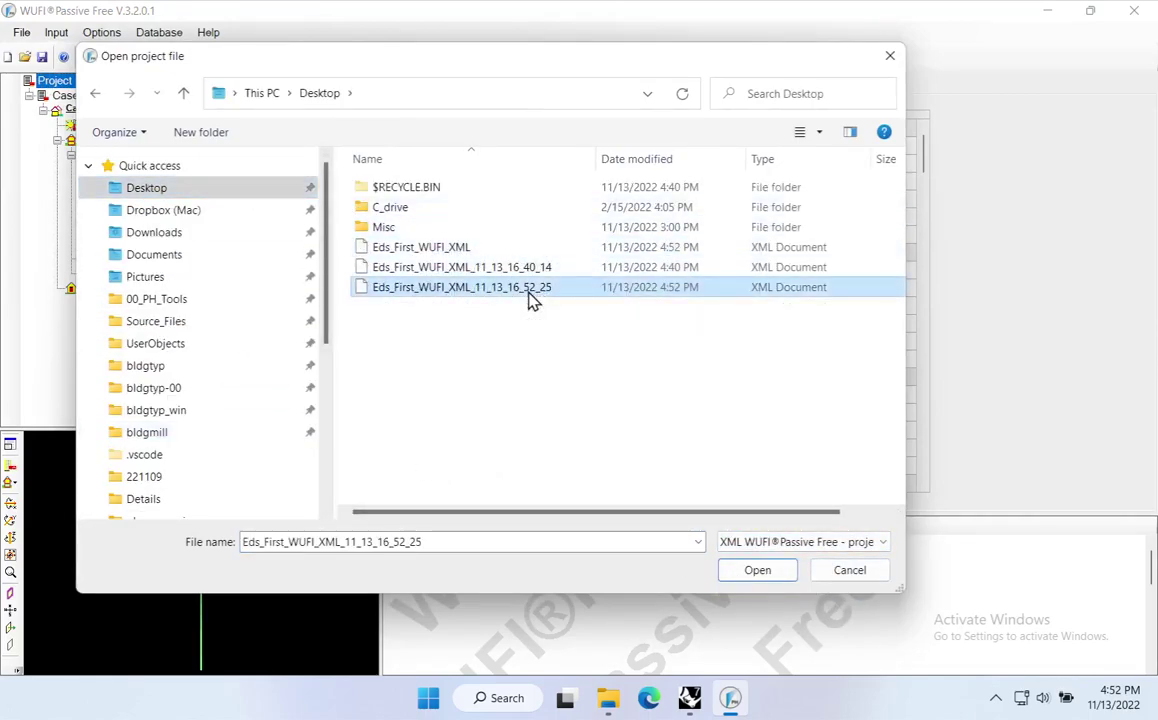
left_click(757, 572)
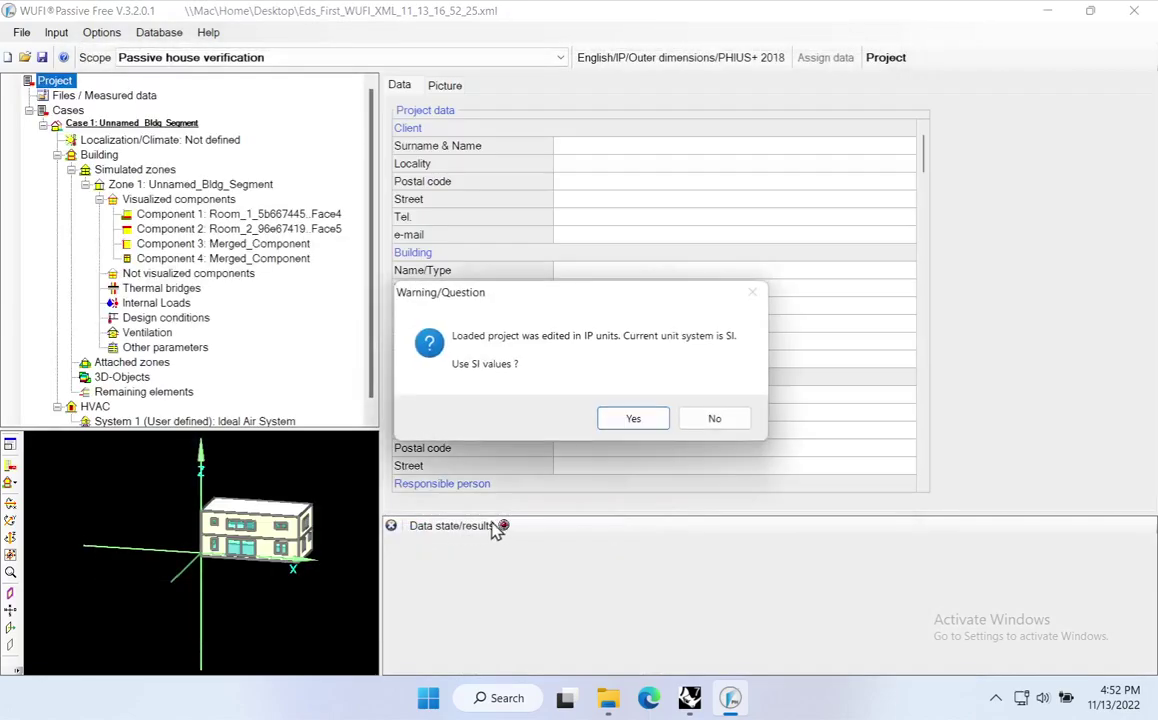
left_click(633, 419)
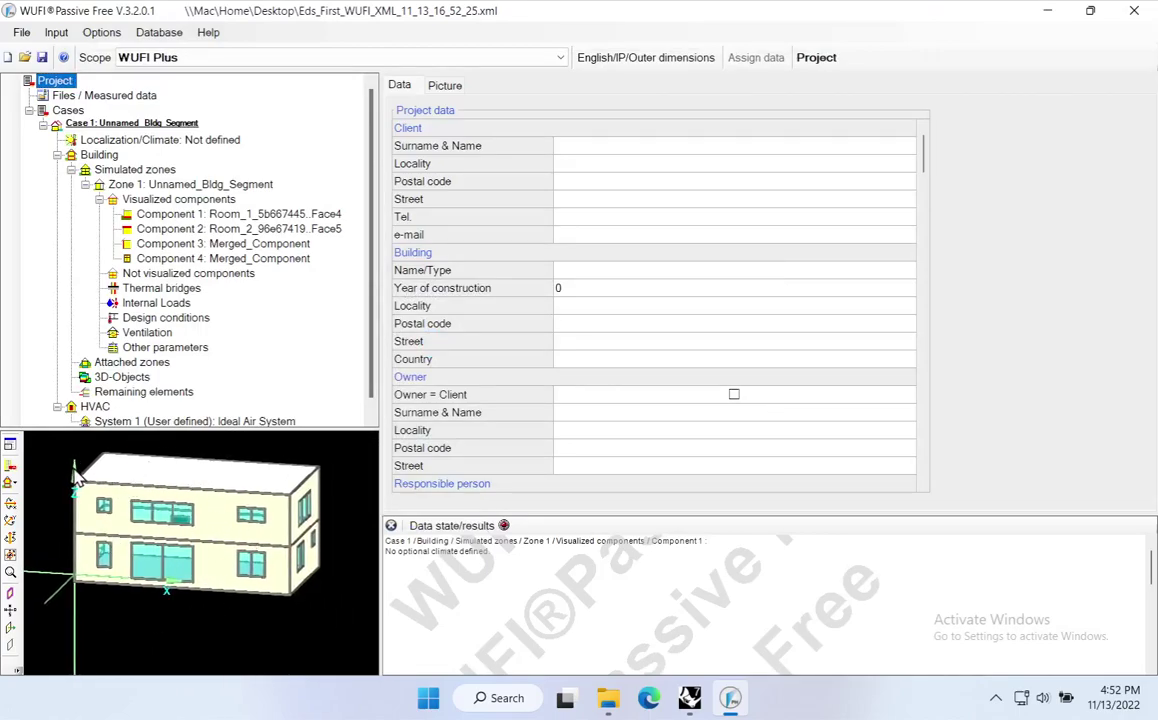
Inspect the imported building geometry from several angles and the Case 1 settings, then close WUFI Passive.
left_click_drag(78, 480, 73, 437)
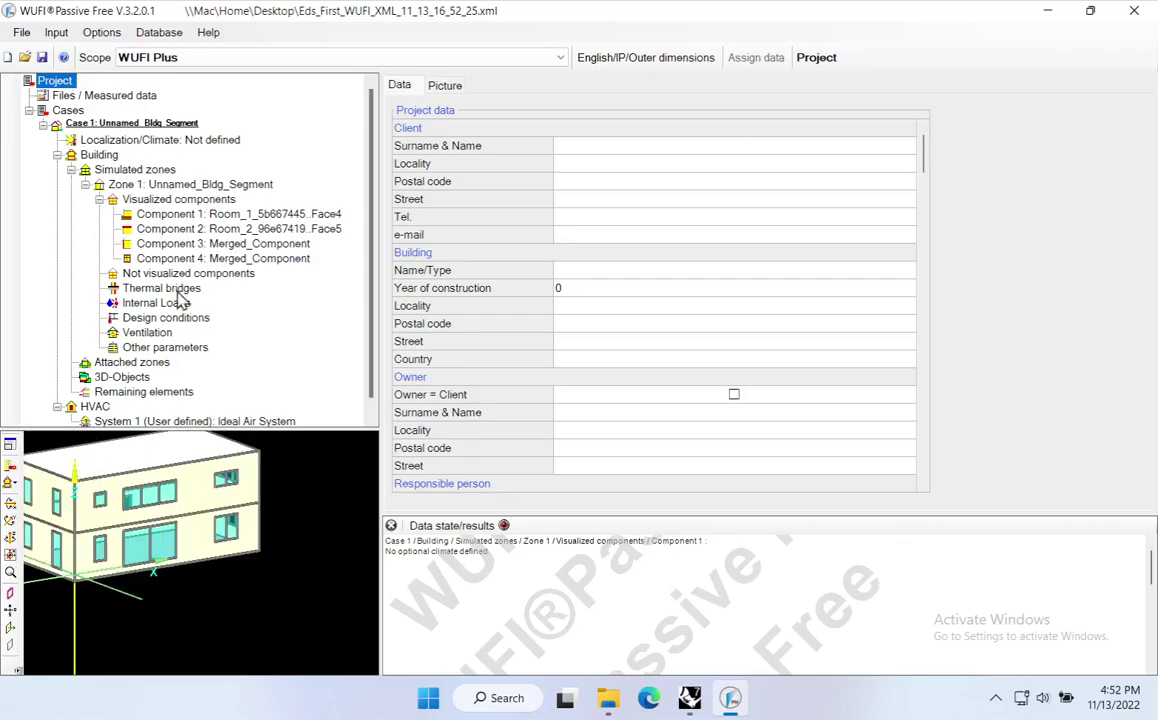
left_click(57, 155)
left_click(78, 122)
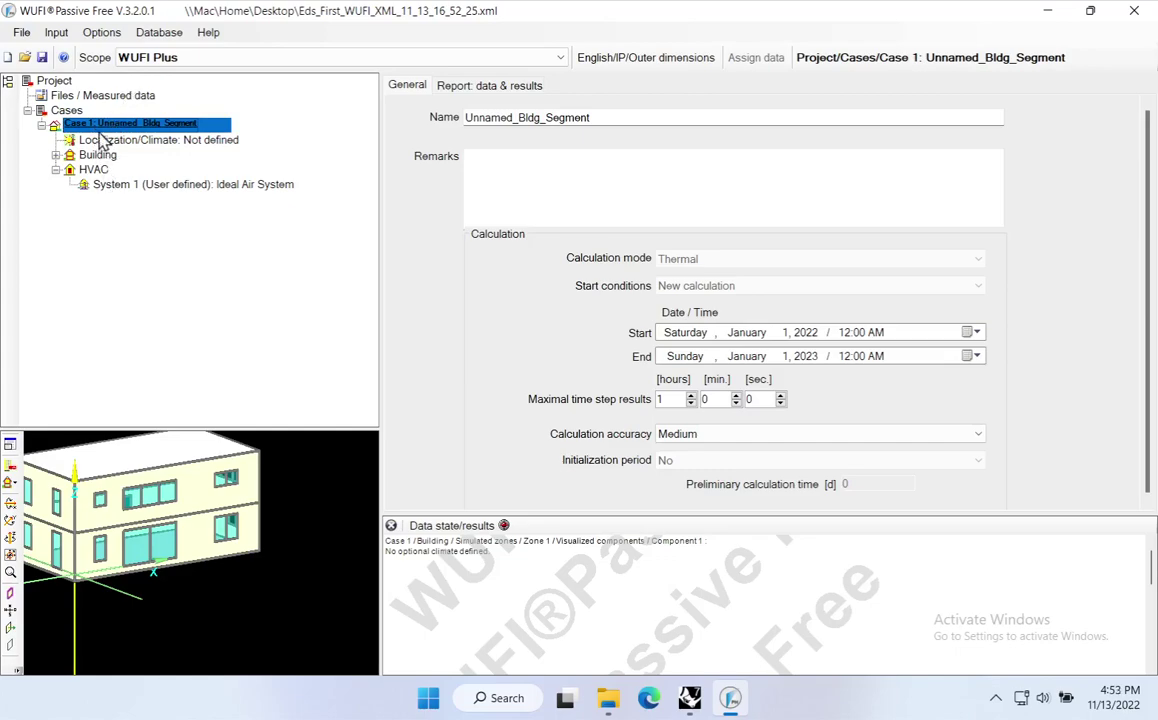
left_click_drag(52, 455, 180, 615)
left_click_drag(229, 514, 252, 650)
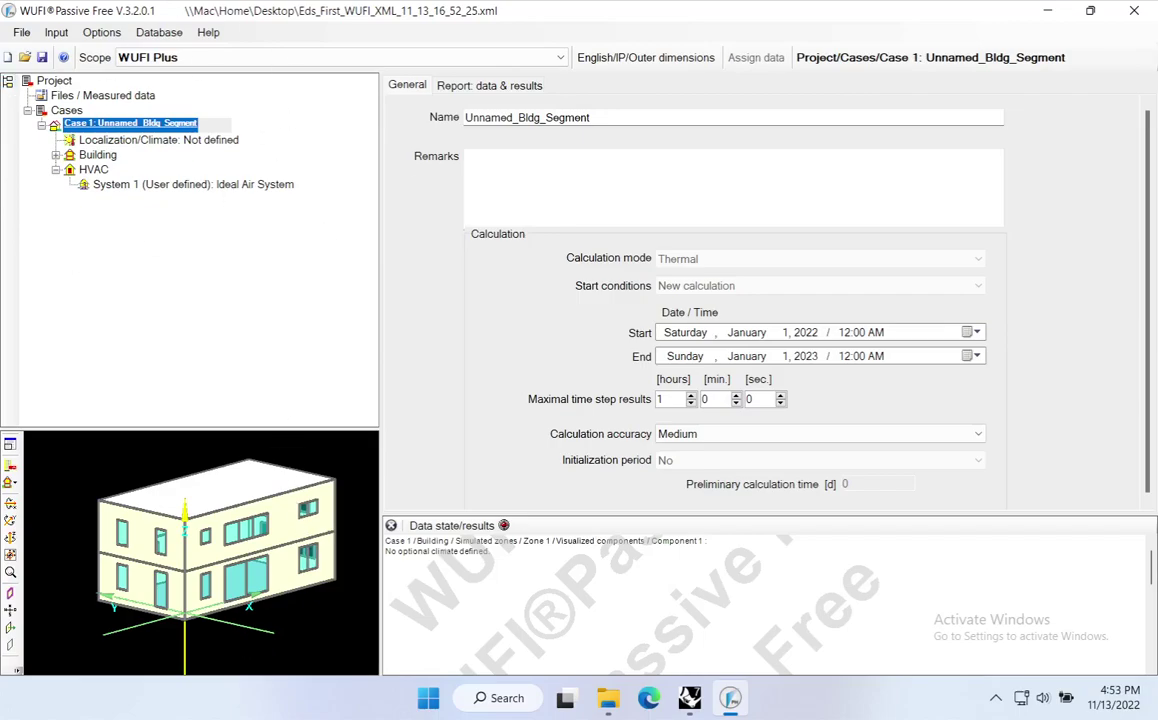
left_click(1134, 11)
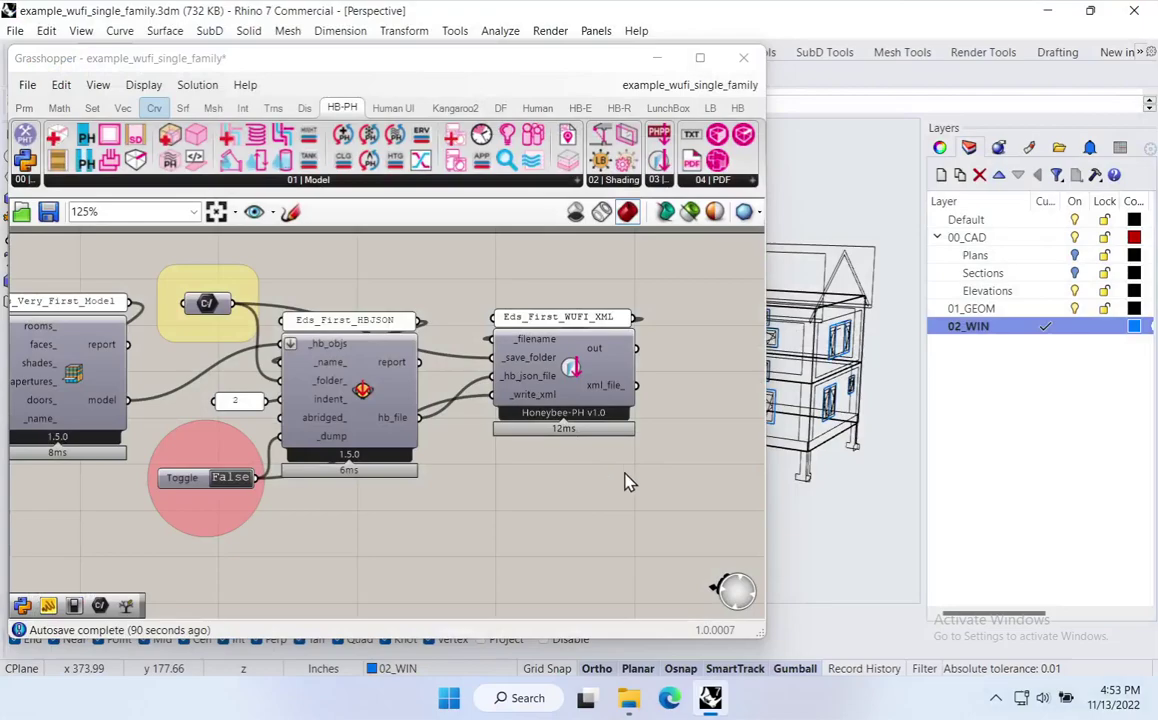
Review the Bldg Segment component's inputs in Grasshopper, including the floor levels, dwelling units, set temperatures and site.
scroll(465, 483, "down", 5)
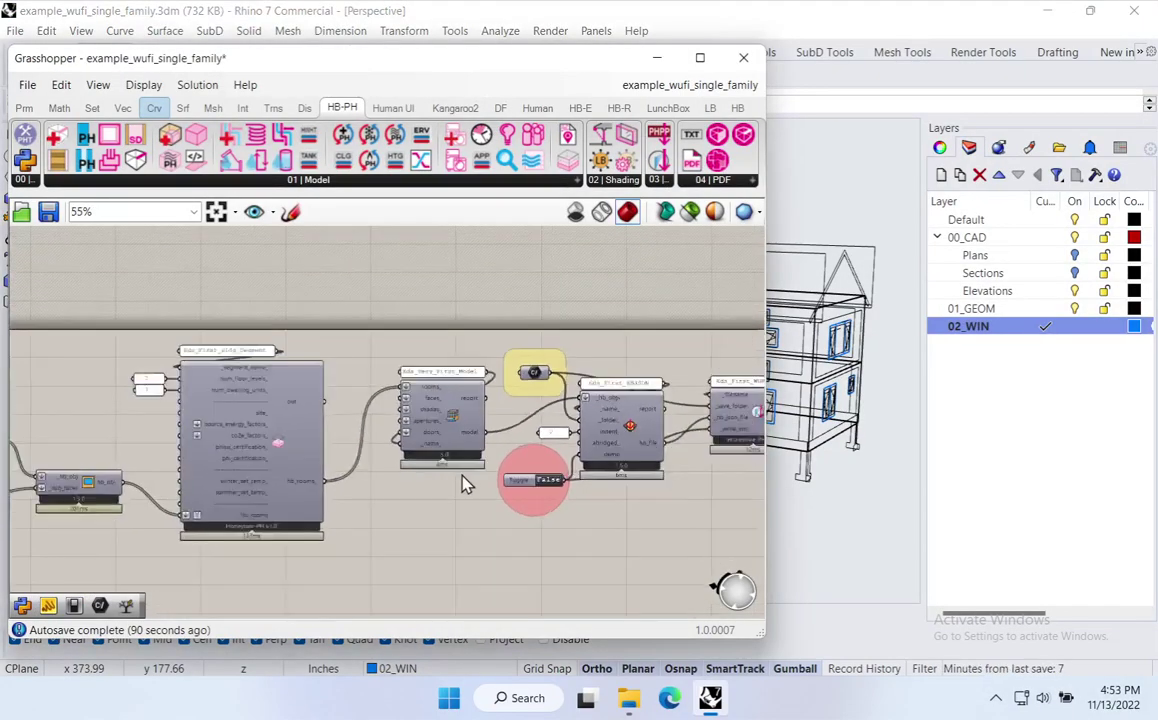
scroll(362, 408, "up", 5)
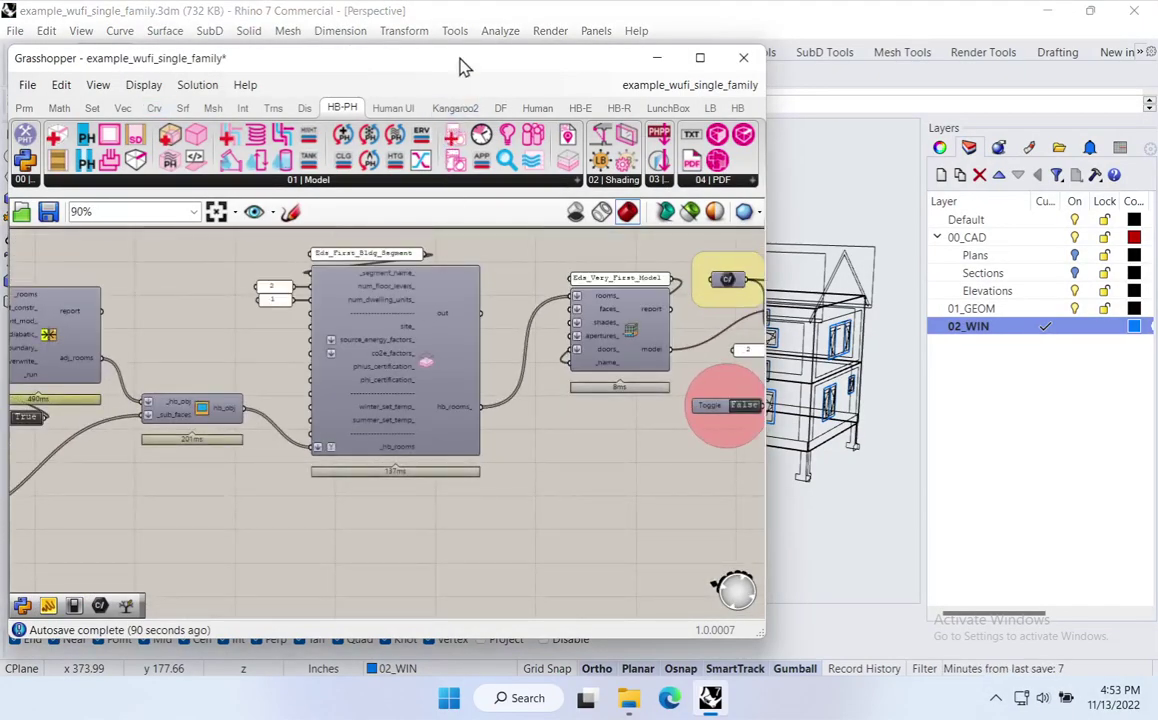
left_click_drag(416, 57, 426, 64)
scroll(432, 415, "up", 3)
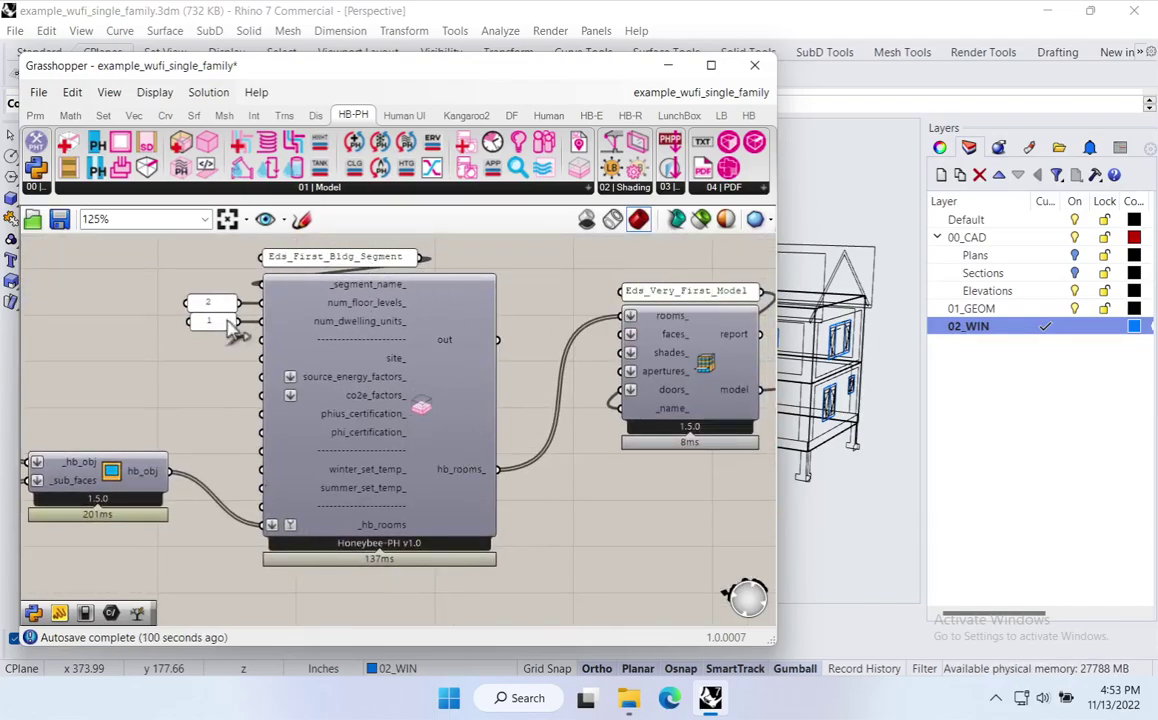
mouse_move(447, 469)
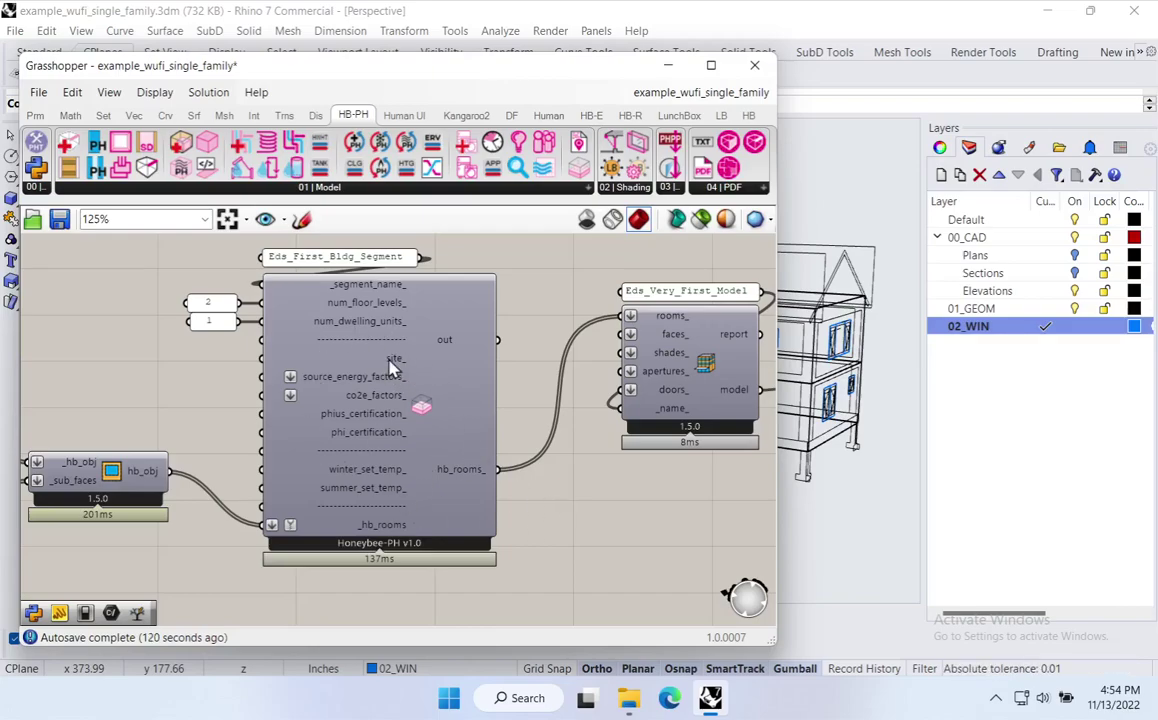
mouse_move(389, 359)
key("ctrl")
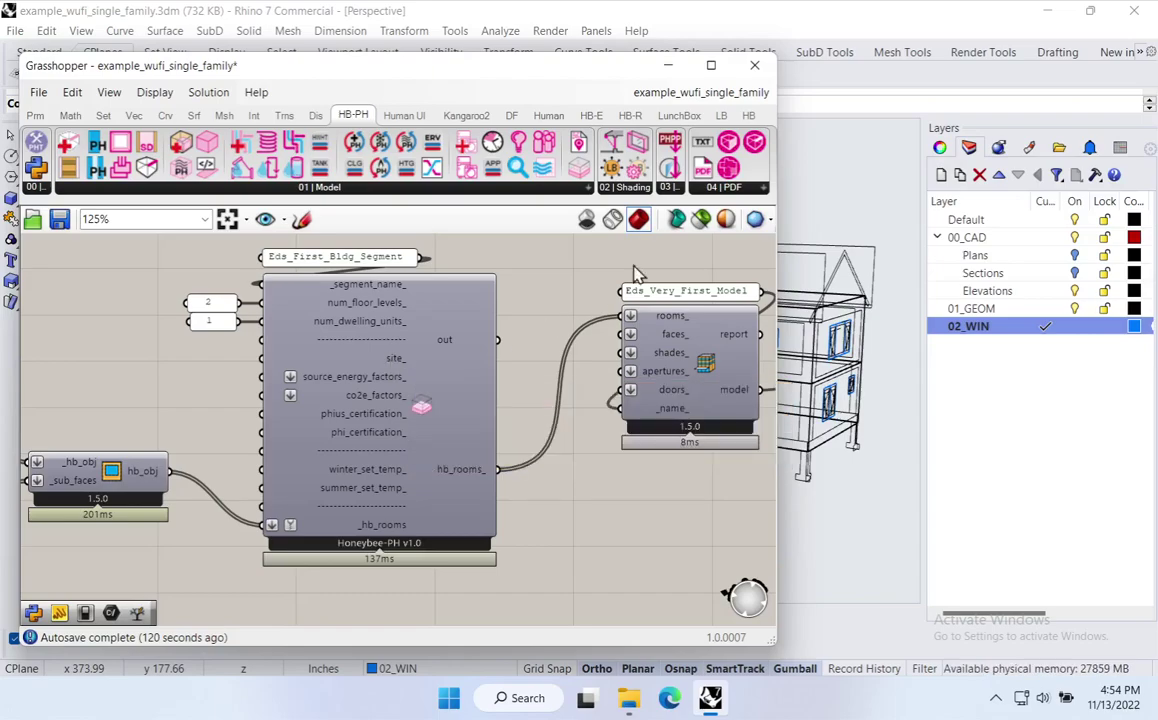
Enlarge the Grasshopper window and open up empty canvas space between the sub-faces component and the Bldg Segment.
left_click_drag(573, 70, 643, 42)
left_click_drag(840, 605, 1103, 662)
mouse_move(468, 390)
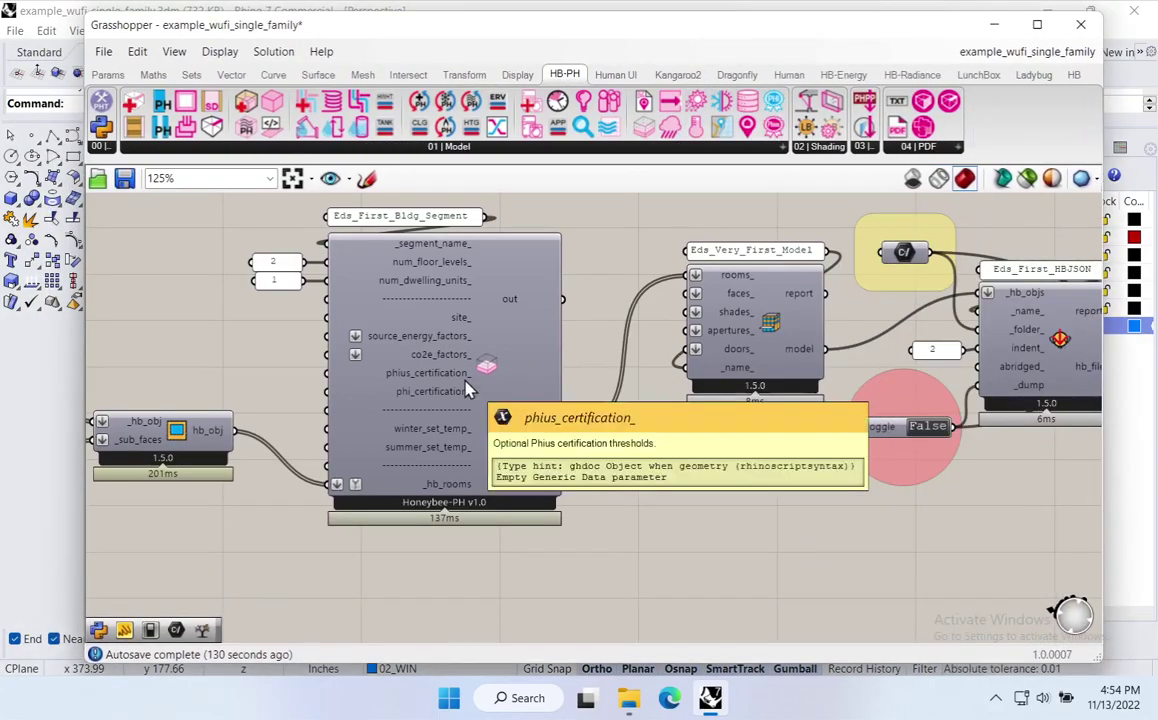
right_click_drag(452, 307, 528, 364)
left_click_drag(358, 429, 658, 429, "alt")
left_click_drag(395, 421, 641, 331)
left_click(556, 431)
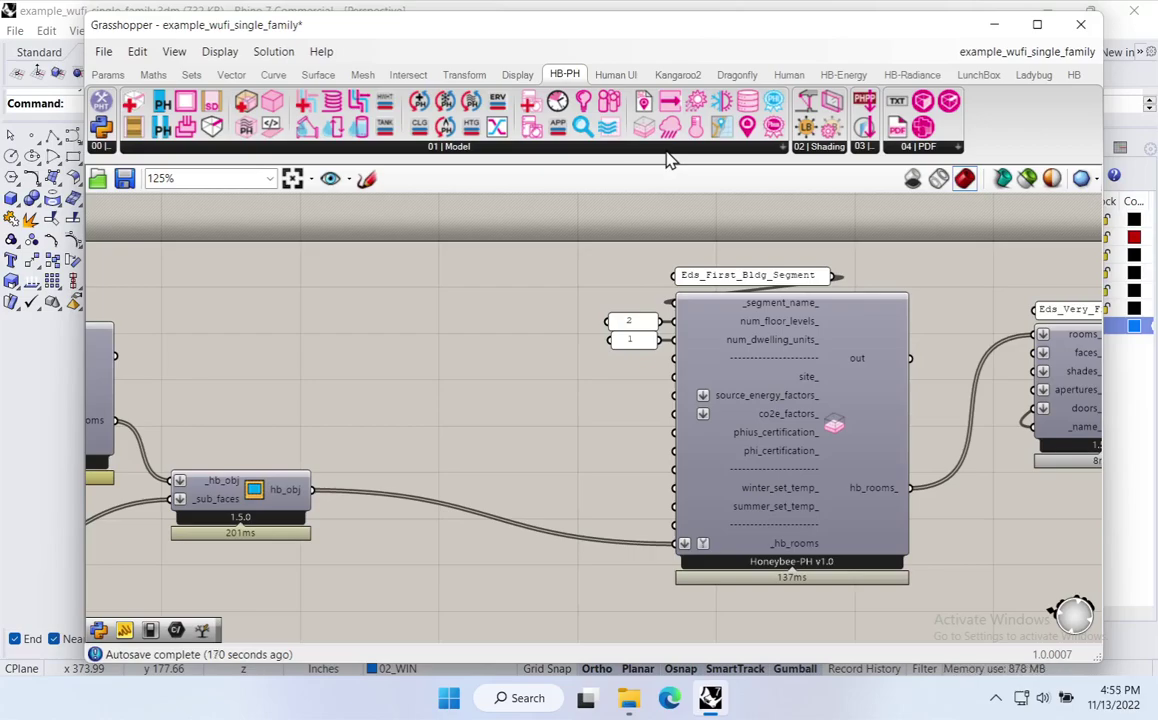
Place the Honeybee-PH site component on the canvas above the Bldg Segment.
right_click_drag(633, 199, 654, 408)
scroll(654, 408, "up", 1)
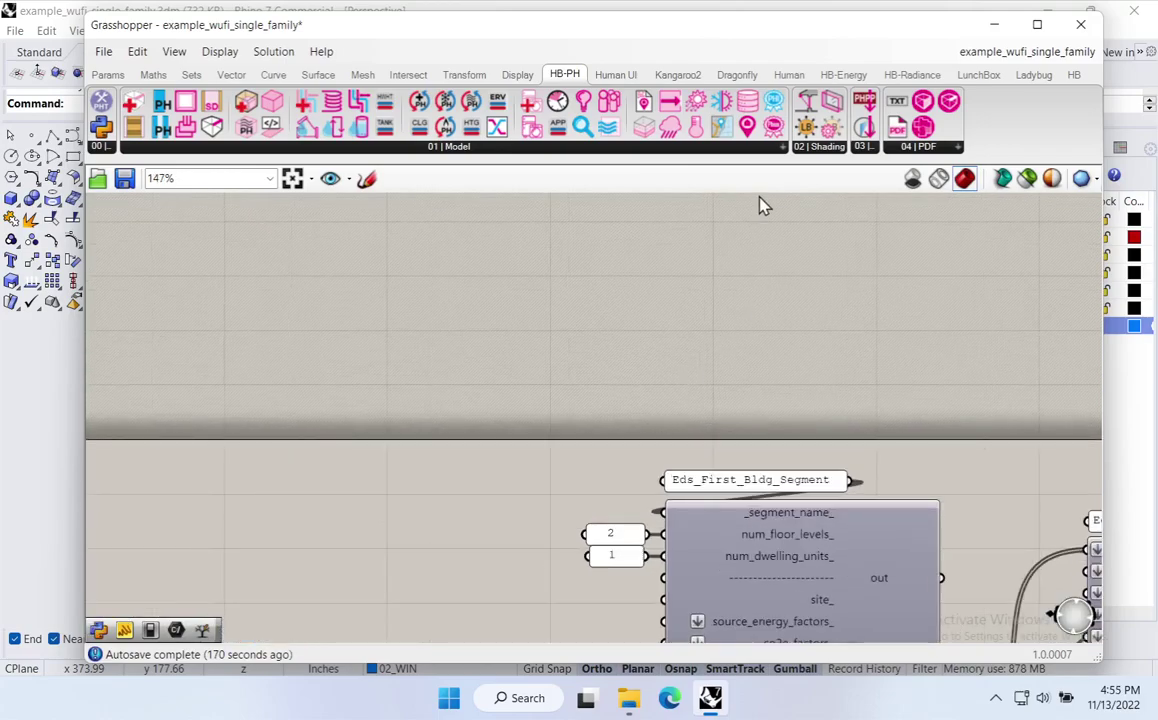
left_click_drag(749, 135, 672, 290)
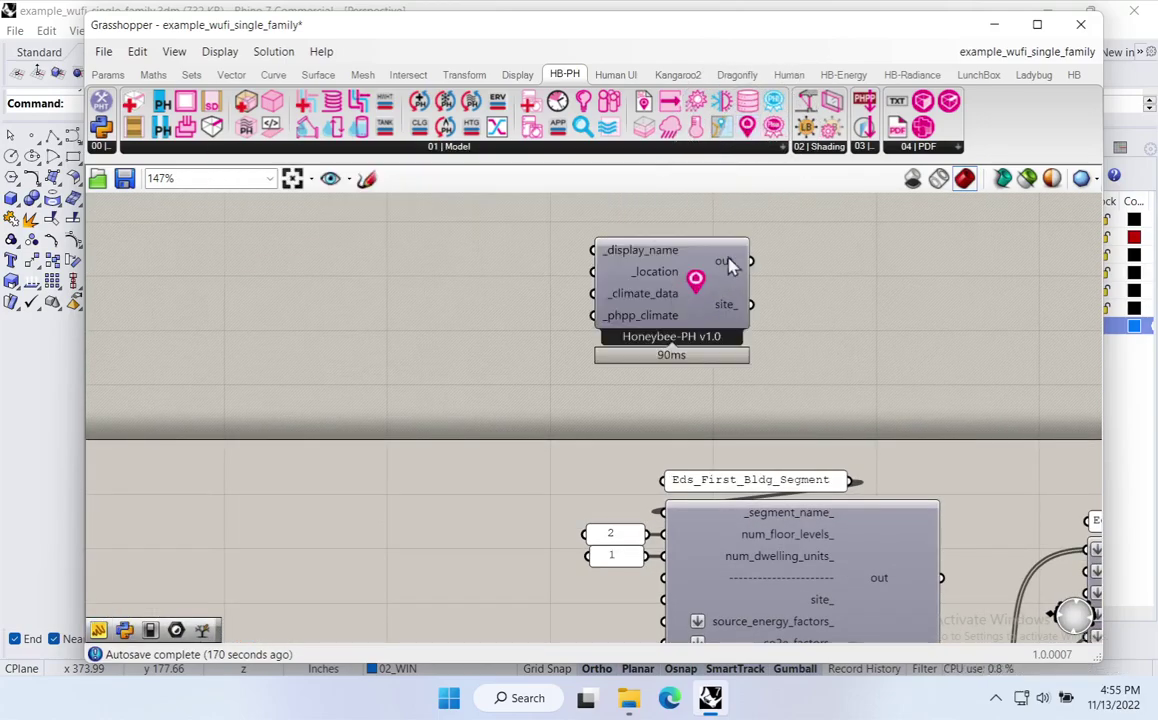
left_click(657, 250)
right_click_drag(887, 292, 781, 302)
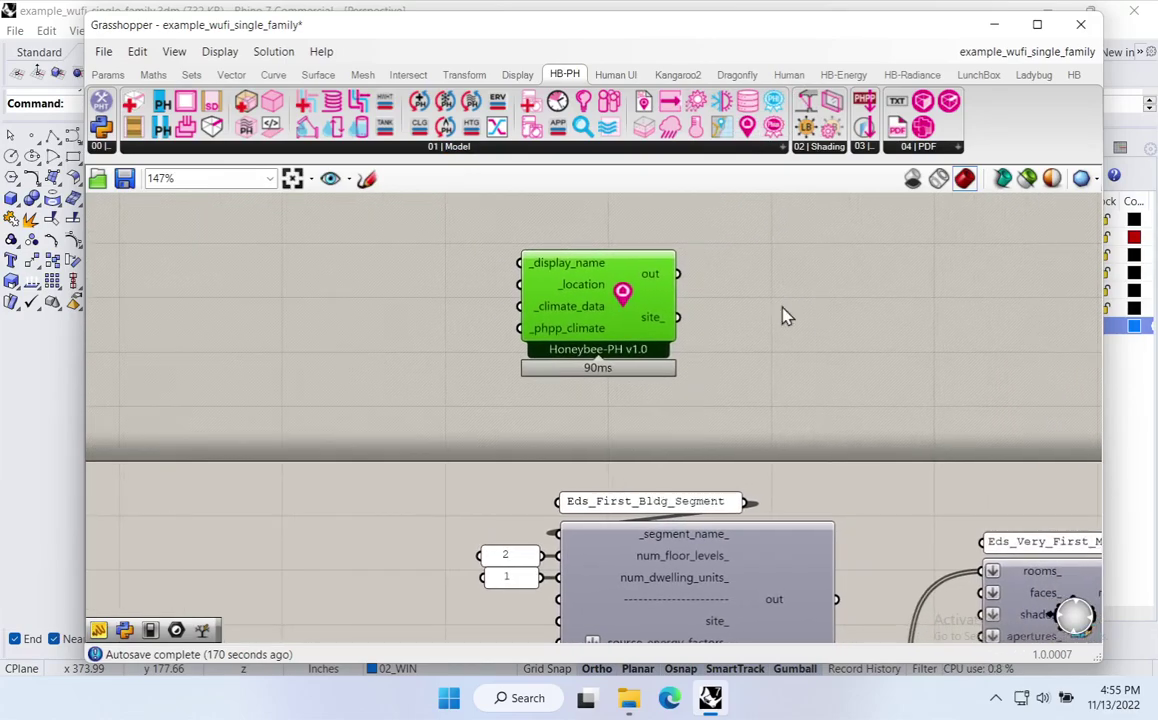
Add a panel connected to the site component's out output, enlarge it and read through the listed site data.
double_click(798, 303)
type("\"")
key("Return")
left_click_drag(679, 274, 713, 301)
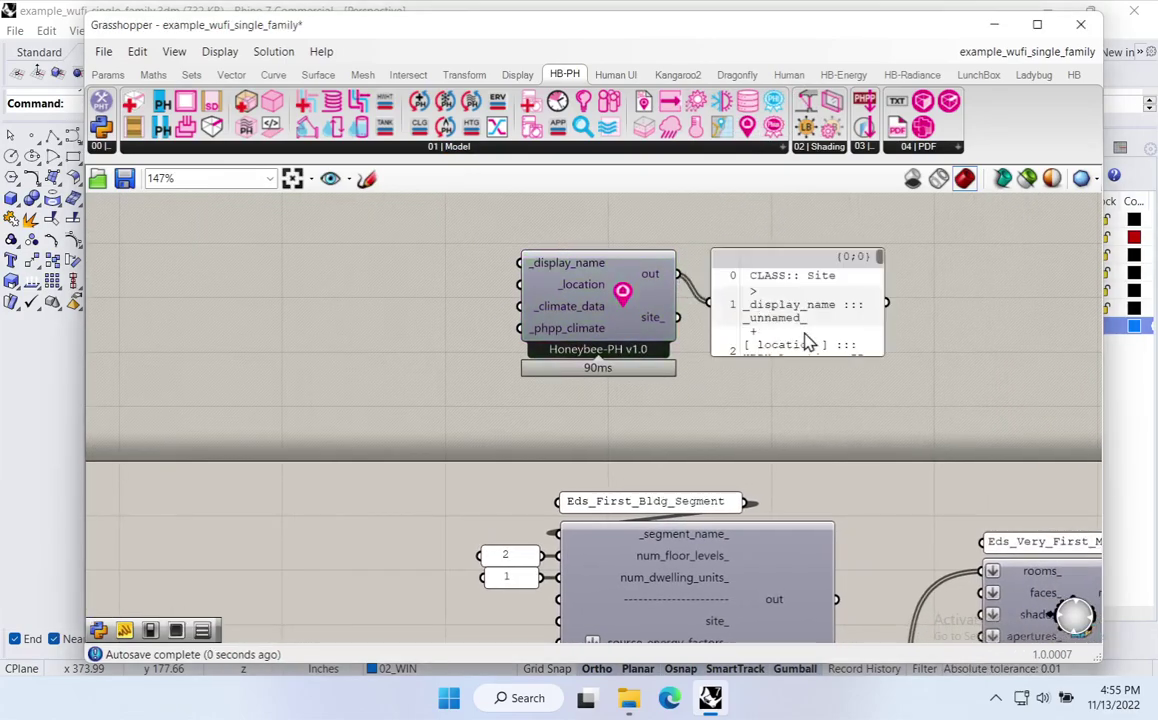
left_click_drag(803, 334, 803, 306)
left_click_drag(885, 326, 1044, 424)
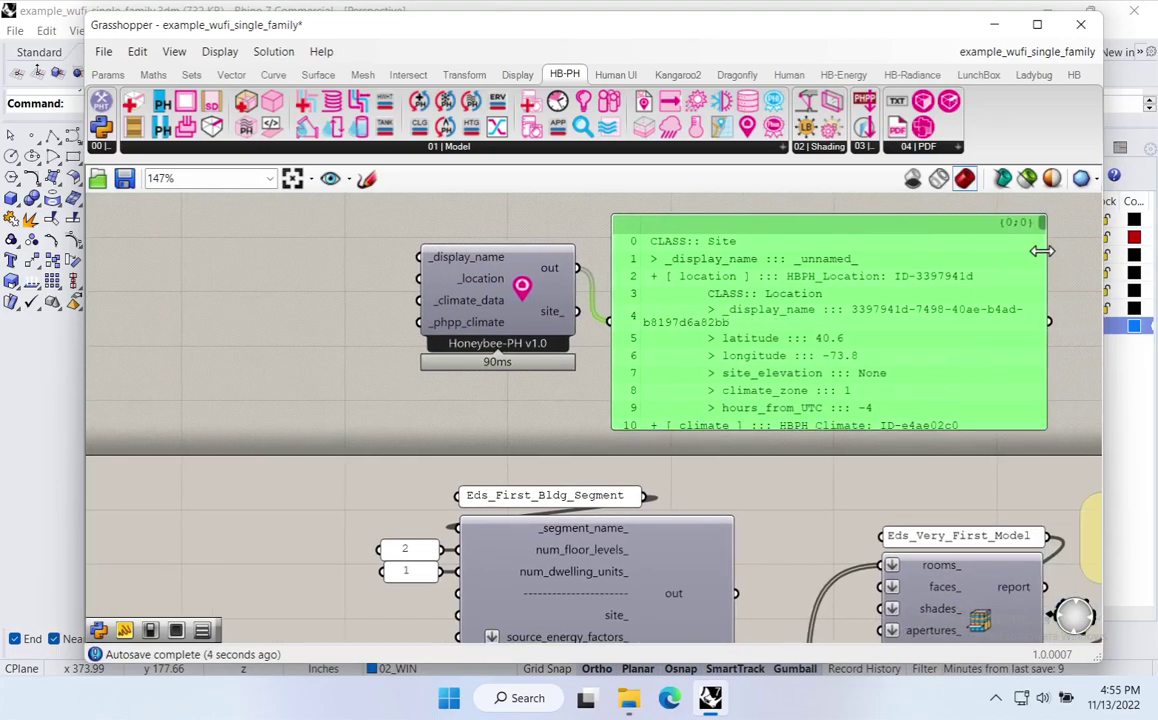
left_click_drag(1042, 227, 1047, 340)
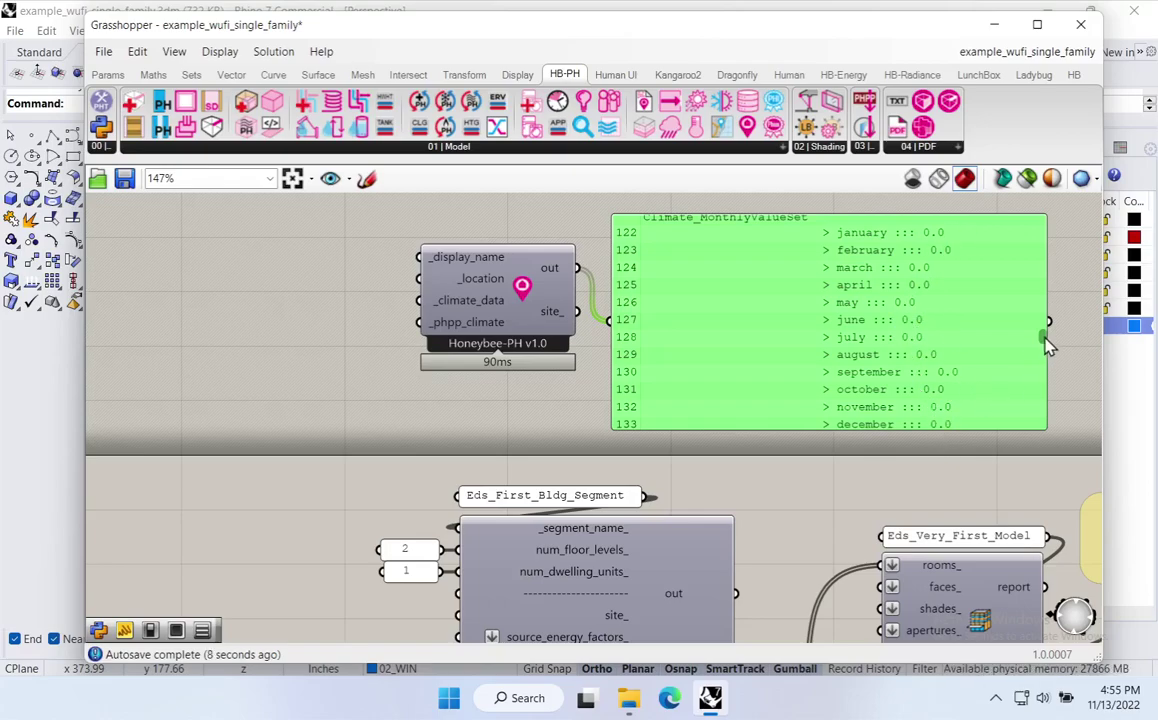
left_click_drag(1046, 343, 1036, 194)
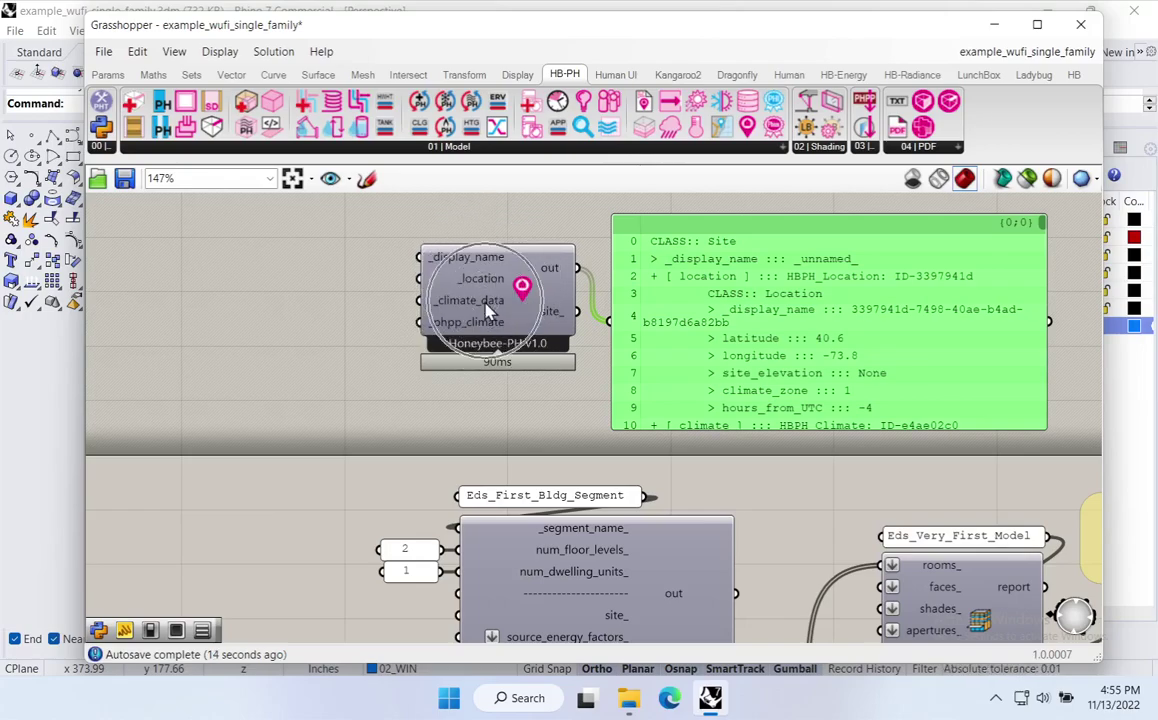
Add the Honeybee-PH location component, connect its location_ output to the site's _location input and position it above the site component.
right_click_drag(490, 310, 565, 400)
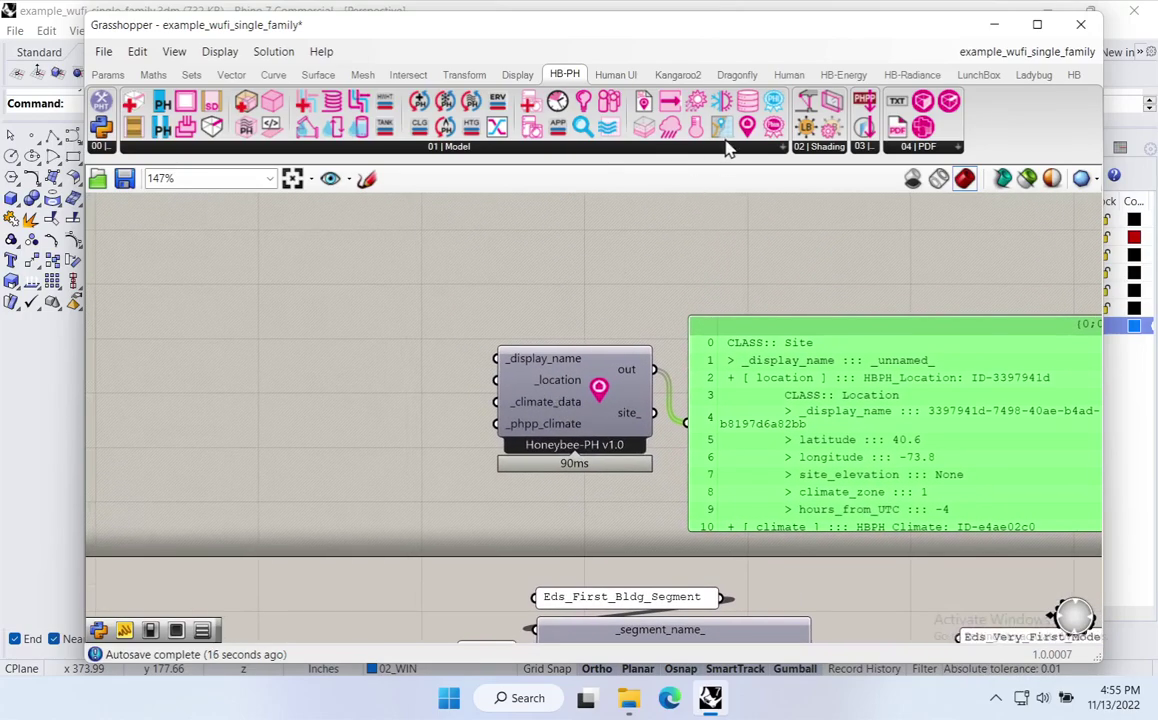
left_click_drag(720, 127, 375, 283)
left_click_drag(456, 315, 497, 380)
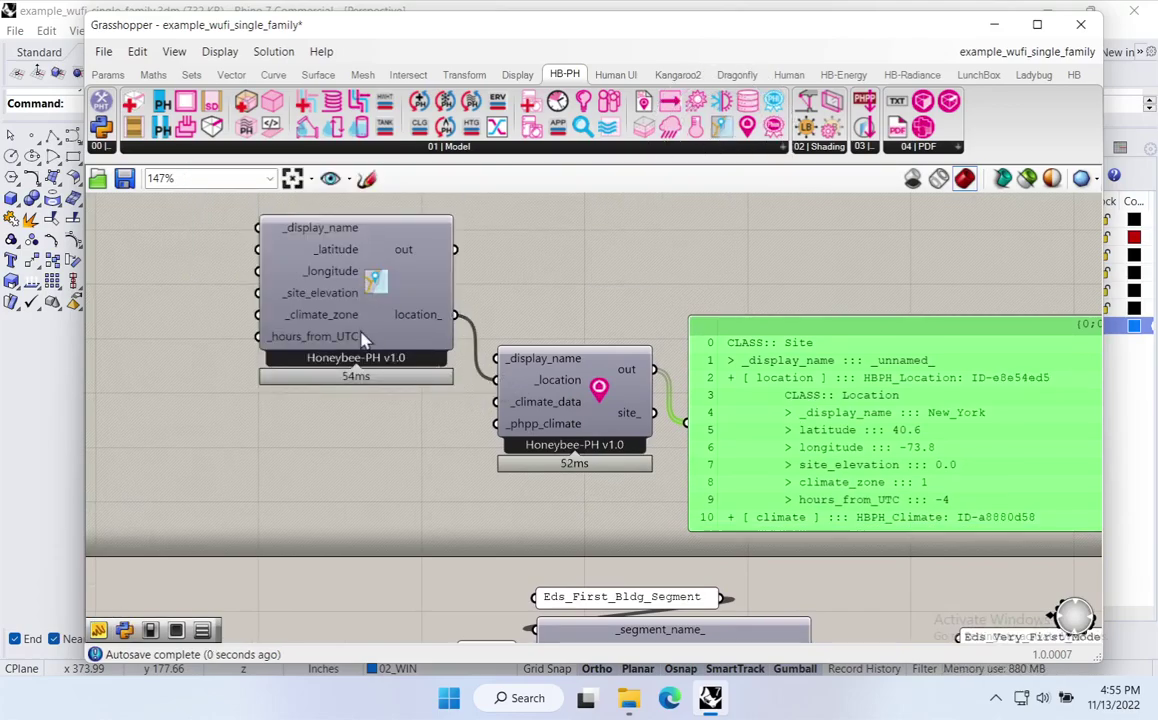
left_click_drag(370, 345, 372, 355)
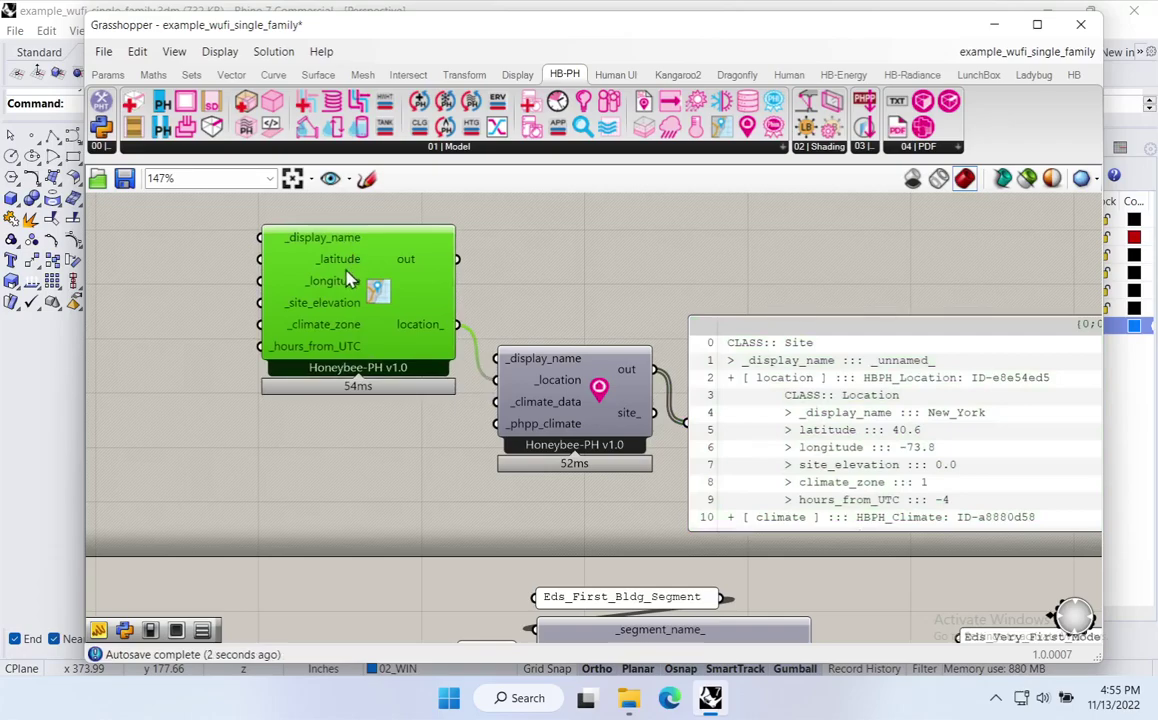
right_click_drag(350, 336, 443, 332)
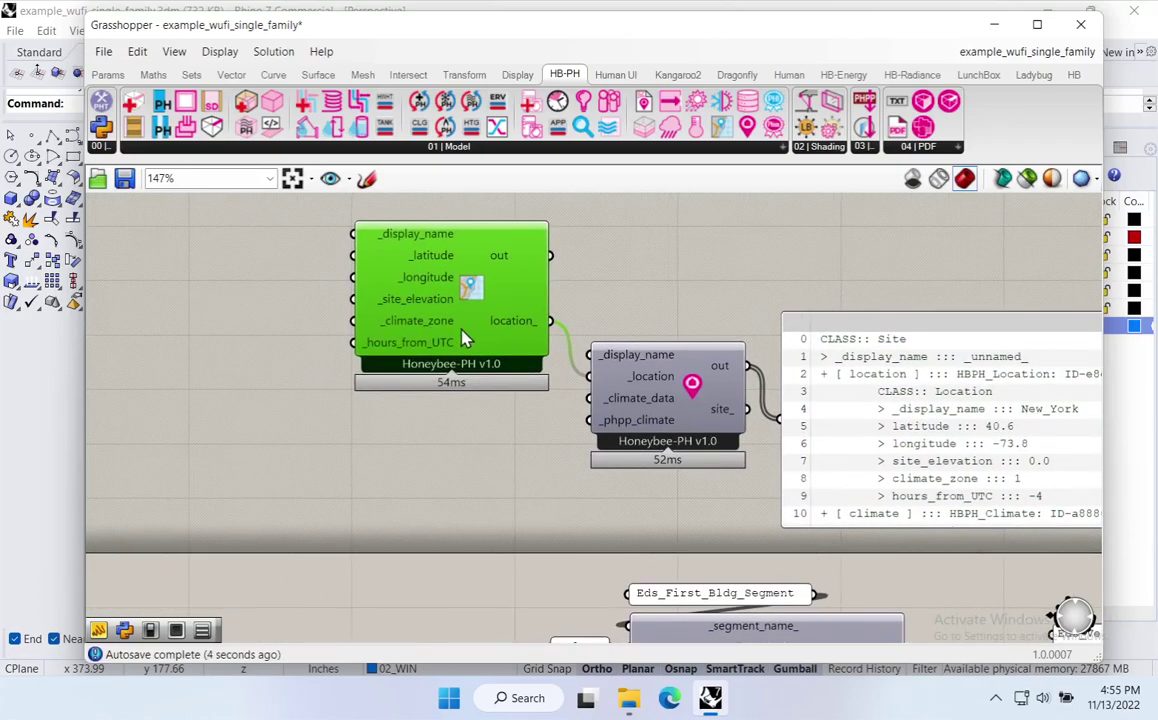
left_click_drag(461, 330, 443, 296)
Add the Honeybee-PH climate data component below the location component and connect its climate_data_ output to the site's _climate_data input.
mouse_move(641, 403)
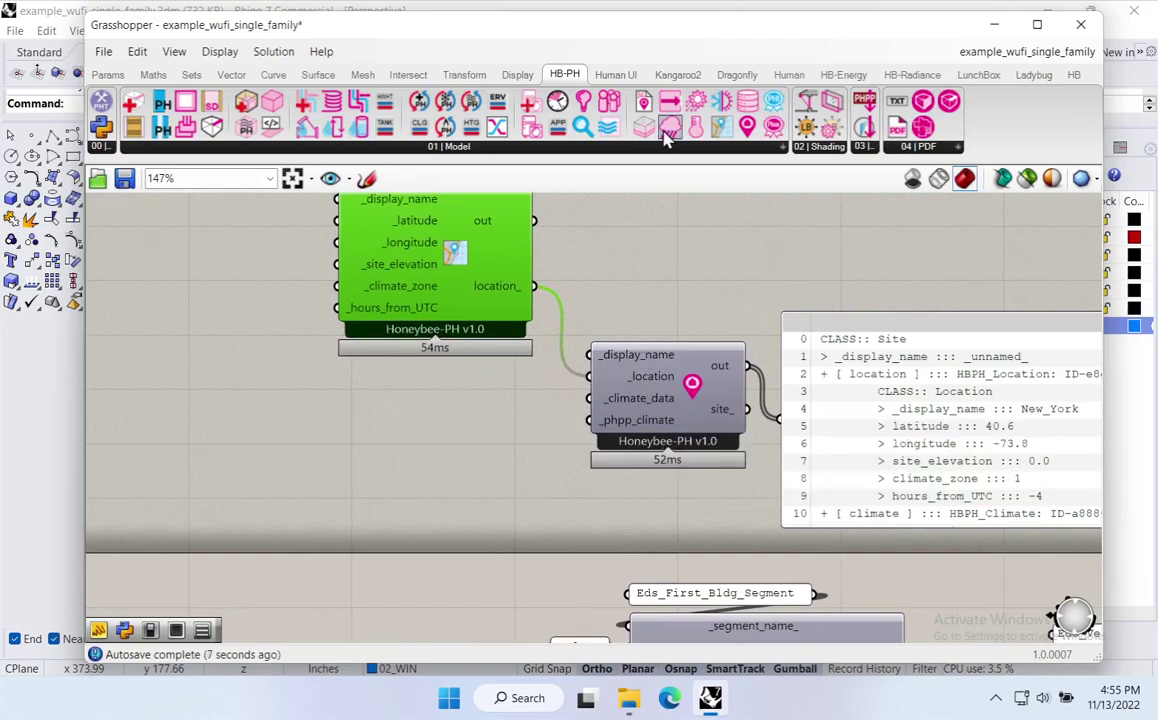
left_click_drag(667, 137, 388, 499)
scroll(505, 360, "down", 2)
left_click_drag(580, 310, 436, 347)
left_click(527, 380)
left_click_drag(530, 285, 492, 414)
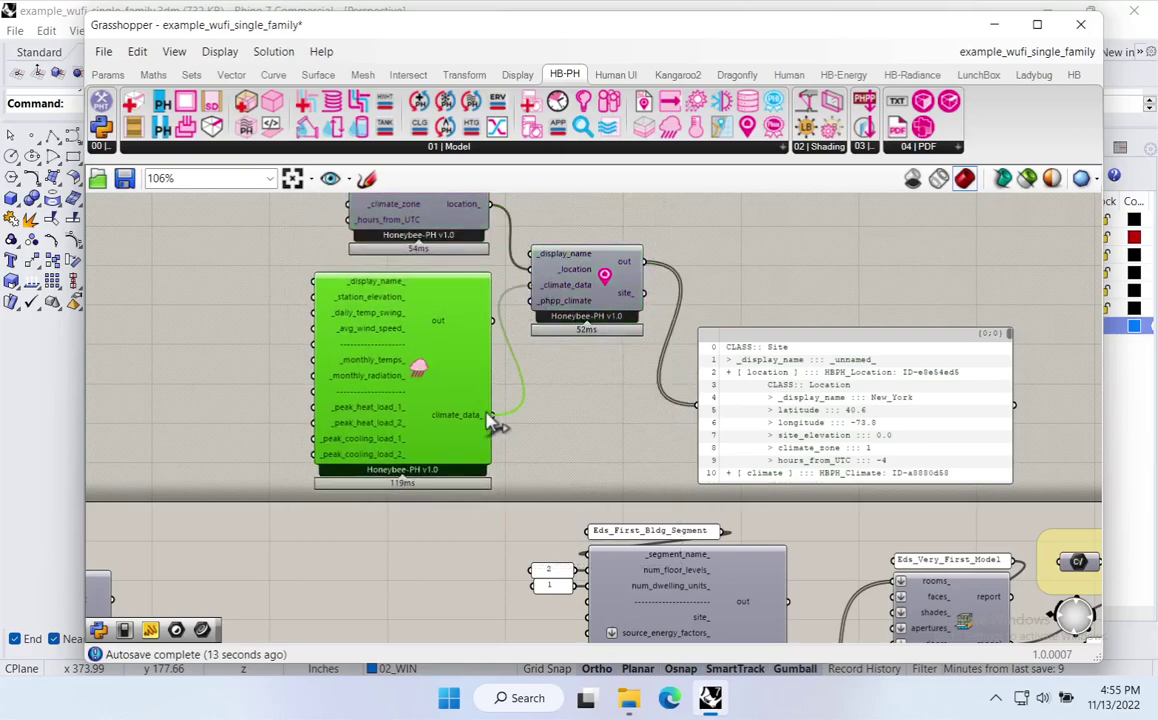
left_click_drag(445, 363, 423, 358)
scroll(422, 358, "up", 2)
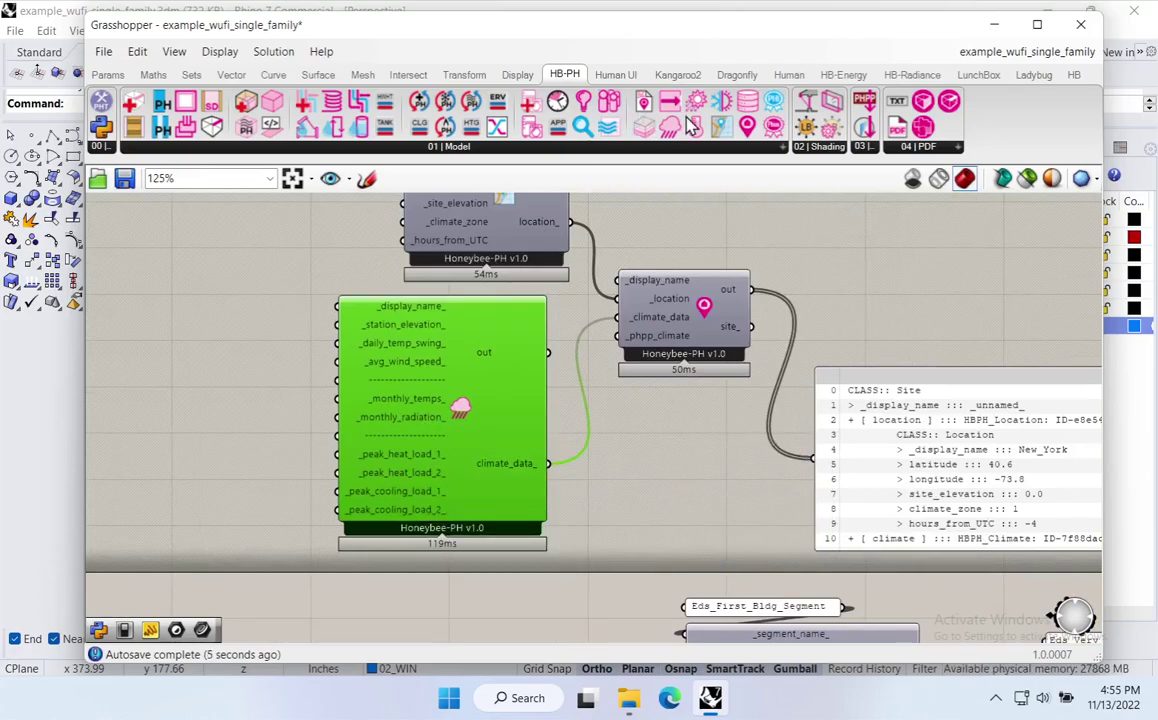
Add the monthly temperatures component beside the climate data component and connect its monthly_temps_ output to _monthly_temps_.
left_click_drag(697, 106, 191, 360)
left_click_drag(275, 362, 340, 380)
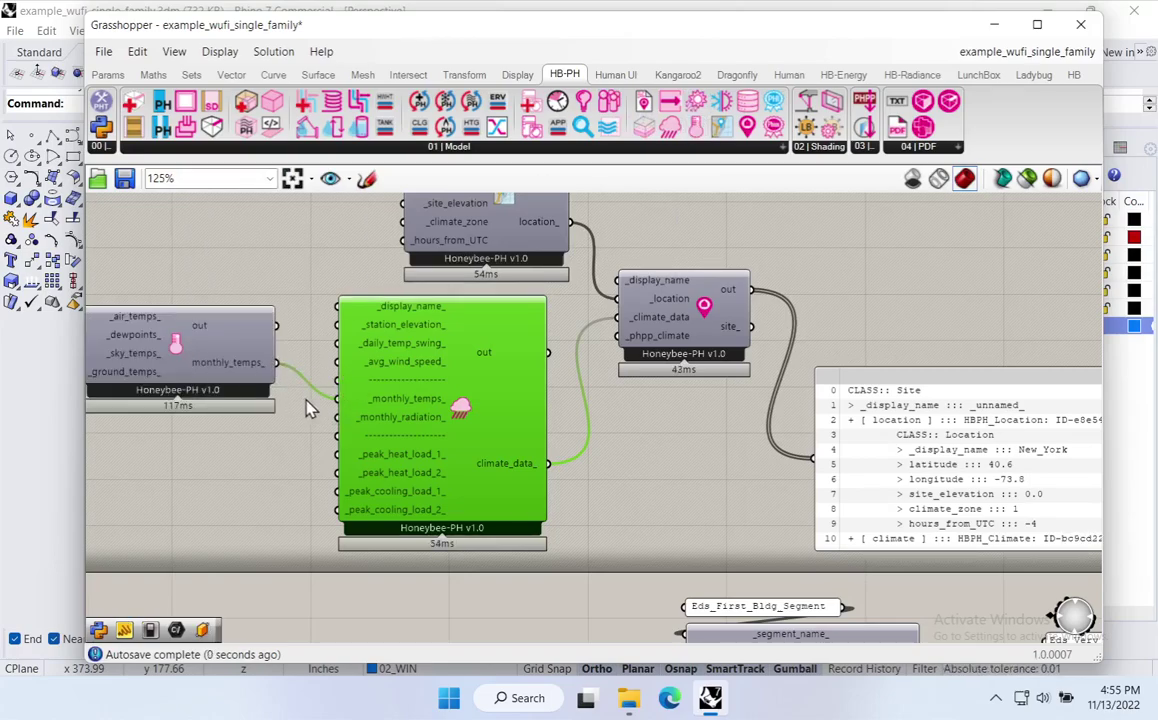
right_click_drag(210, 368, 353, 349)
left_click_drag(344, 350, 362, 358)
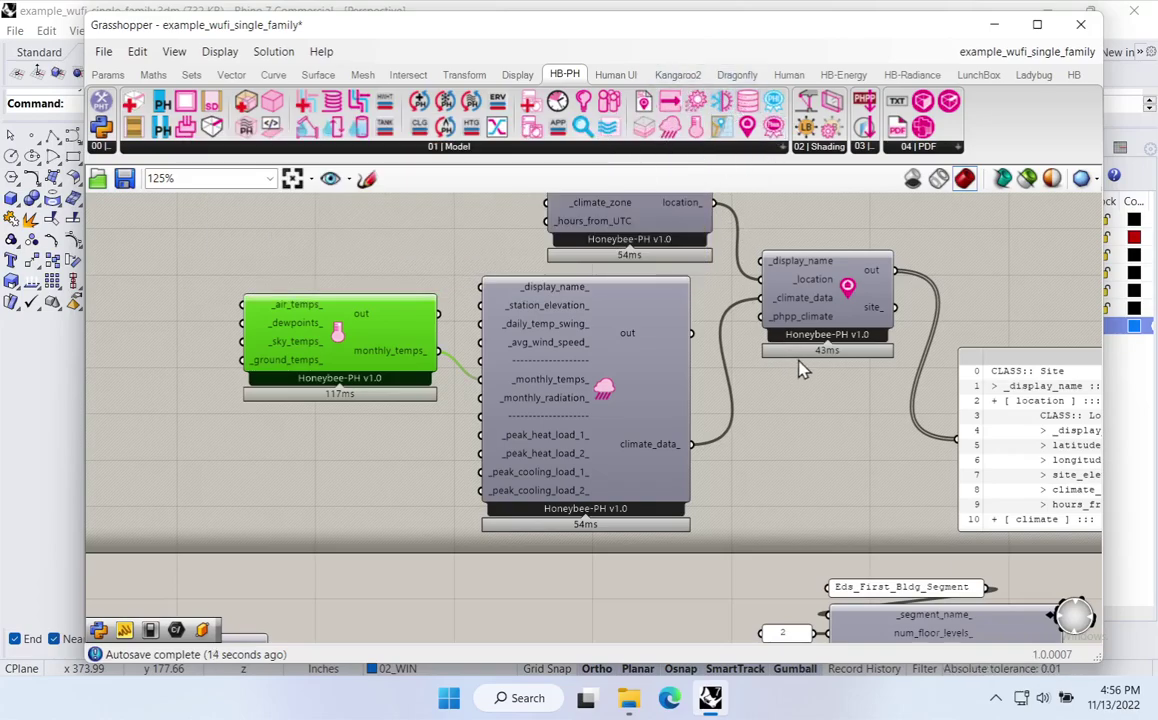
Add an empty panel beside the monthly temperatures component, switch off its multiline data and stretch it into a tall column.
right_click_drag(420, 295, 556, 305)
double_click(249, 292)
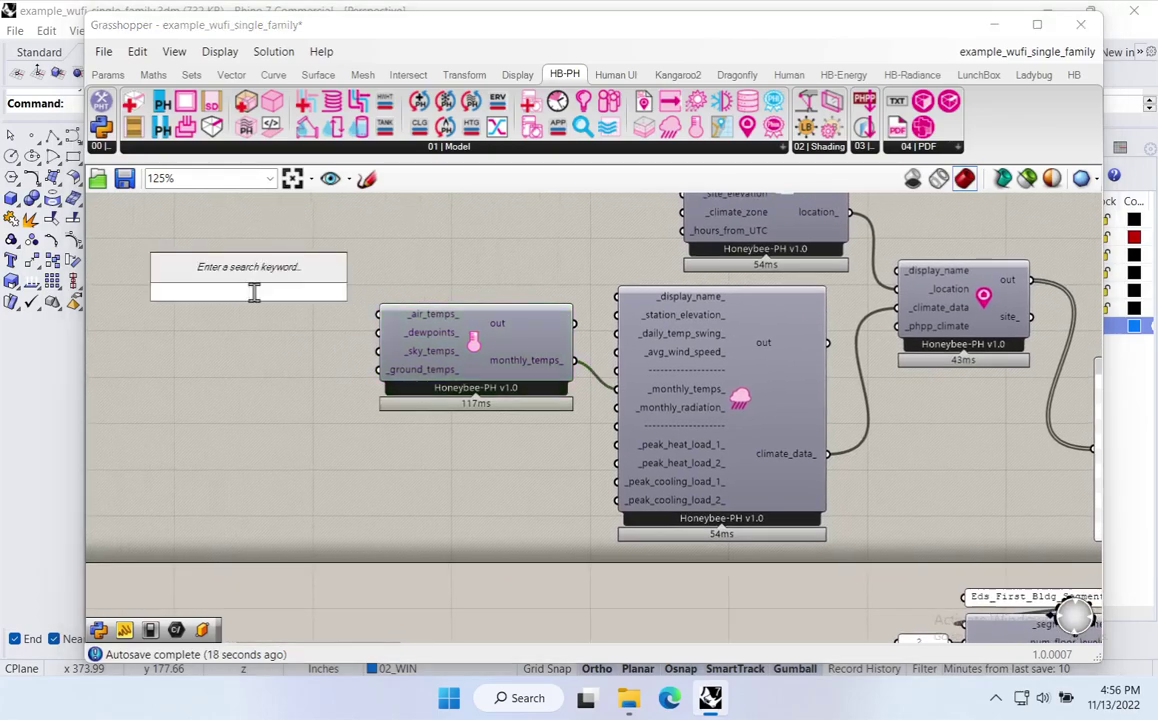
type("\"")
key("Return")
left_click(306, 286)
right_click(309, 286)
left_click(361, 311)
left_click_drag(323, 337, 303, 513)
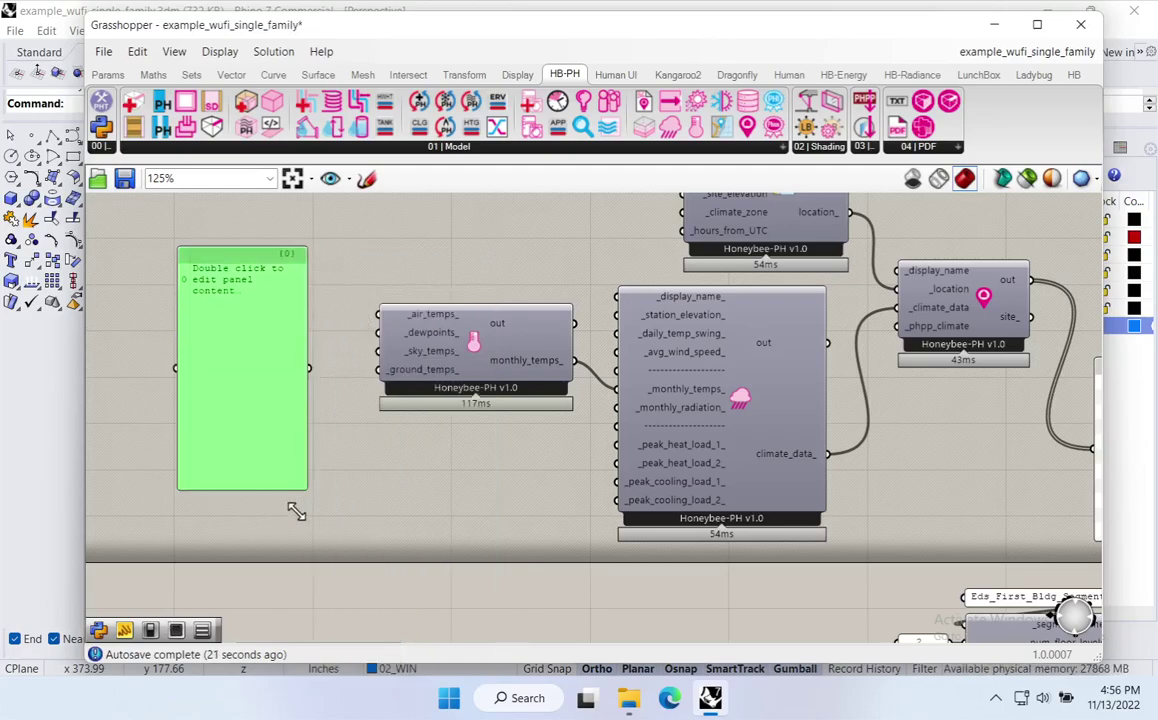
Enter 10, 14, 45, 67, 70 and ... on separate lines of the tall panel and connect it to the _air_temps_ input.
double_click(258, 365)
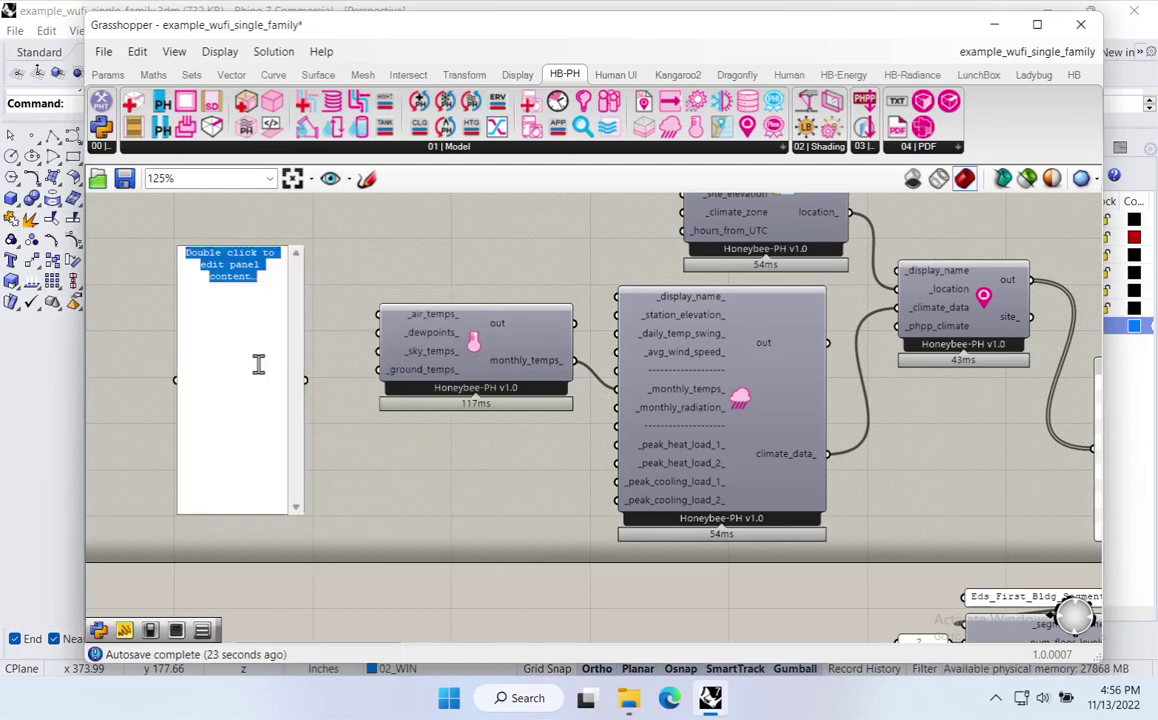
type("10")
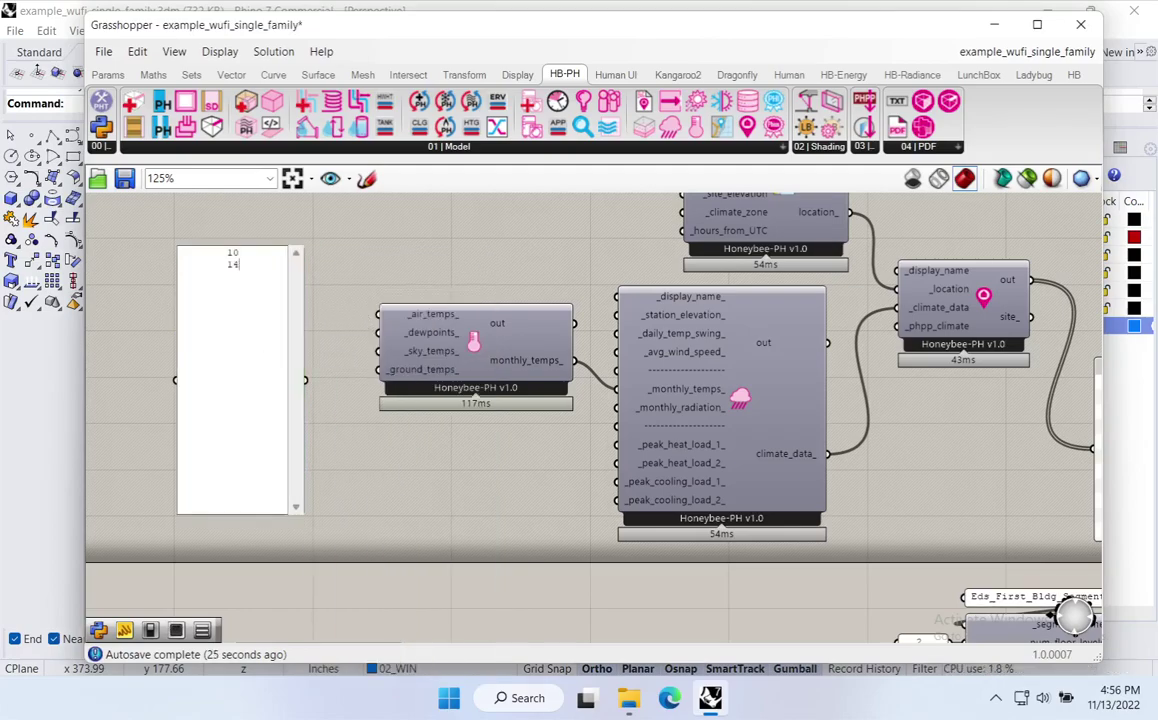
key("Return")
type("7")
key("Return")
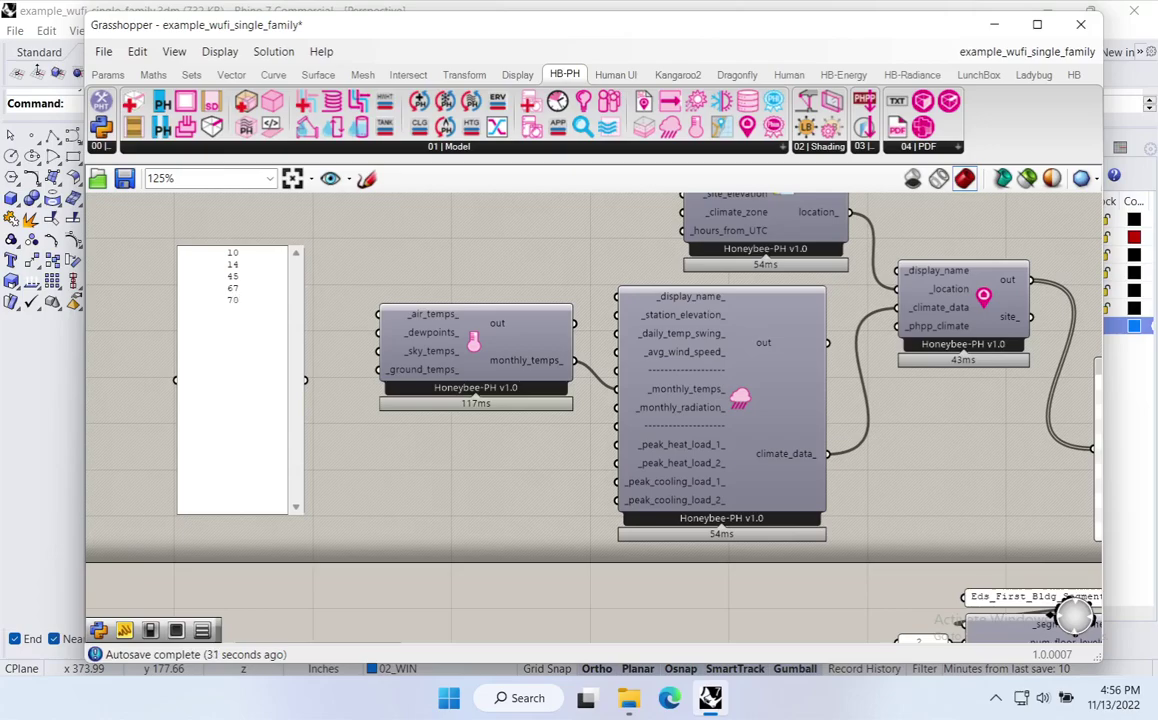
left_click(350, 272)
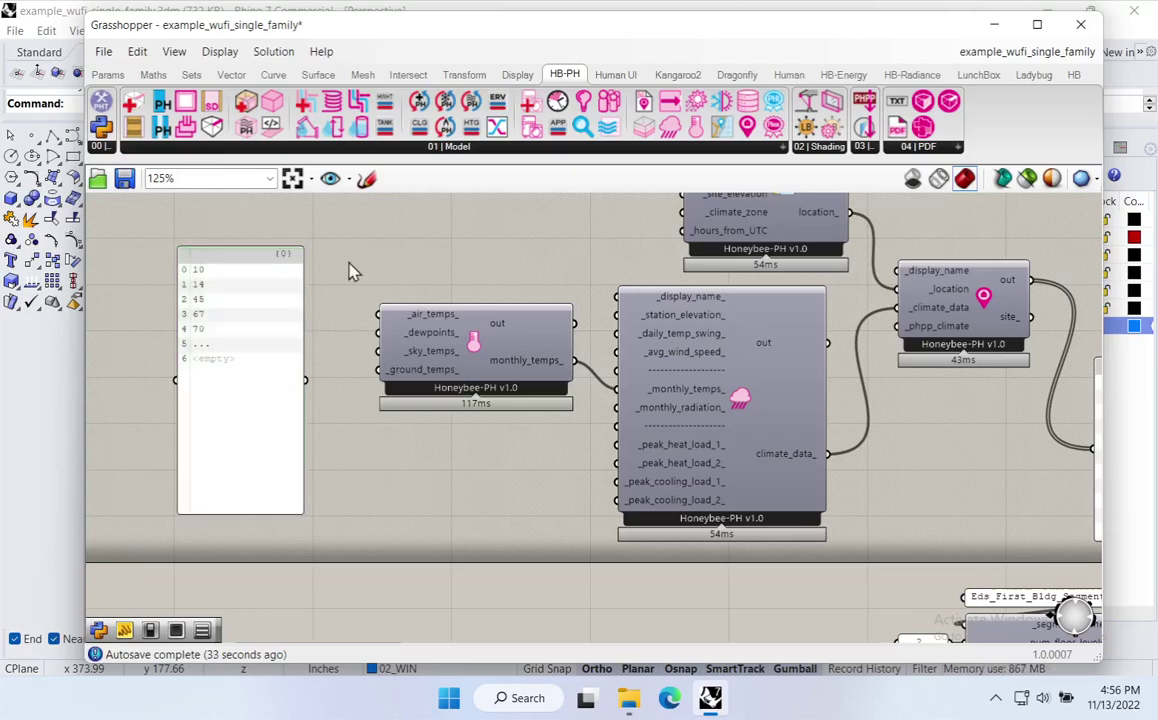
left_click_drag(305, 379, 379, 316)
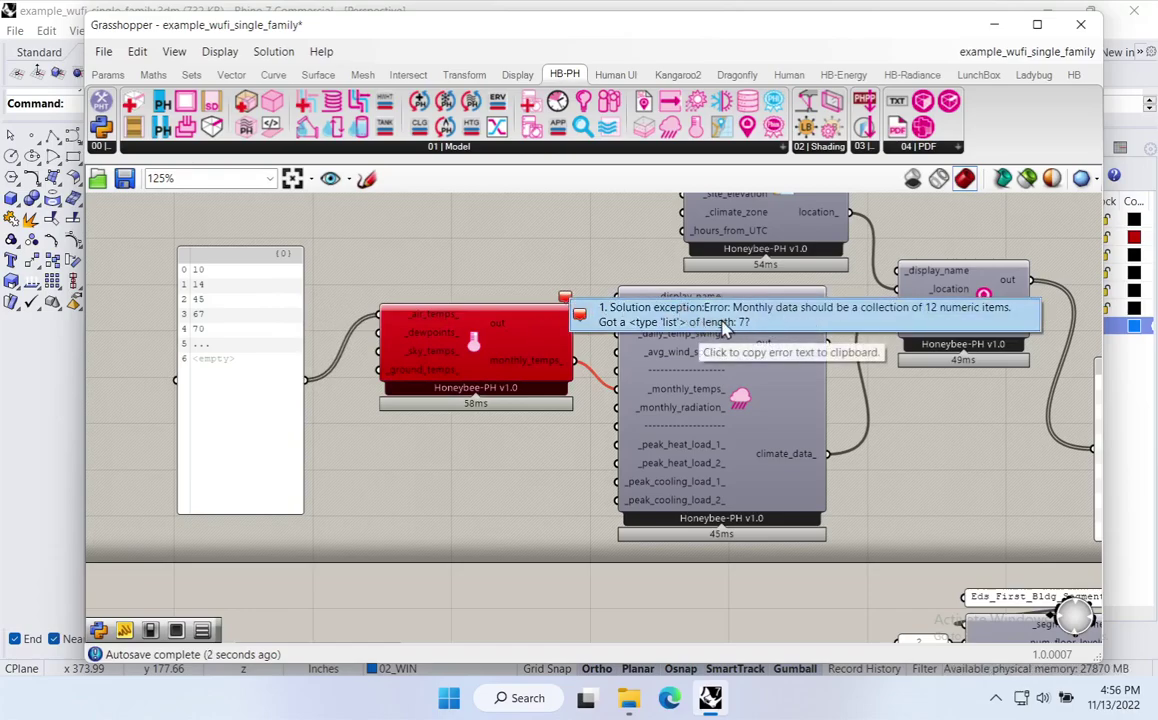
Complete the panel's twelve monthly values by repeating 10, 14, 45, 67, 70 and adding 50 and 30, and shrink it to fit them.
double_click(195, 361)
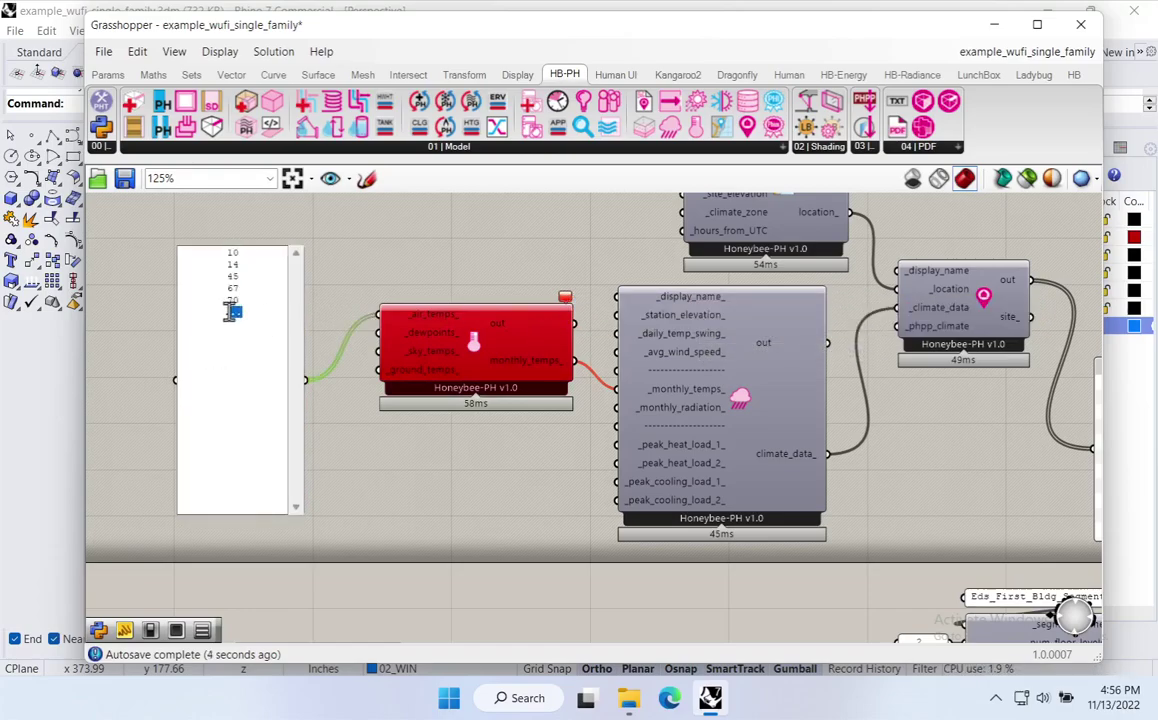
left_click_drag(248, 301, 211, 250)
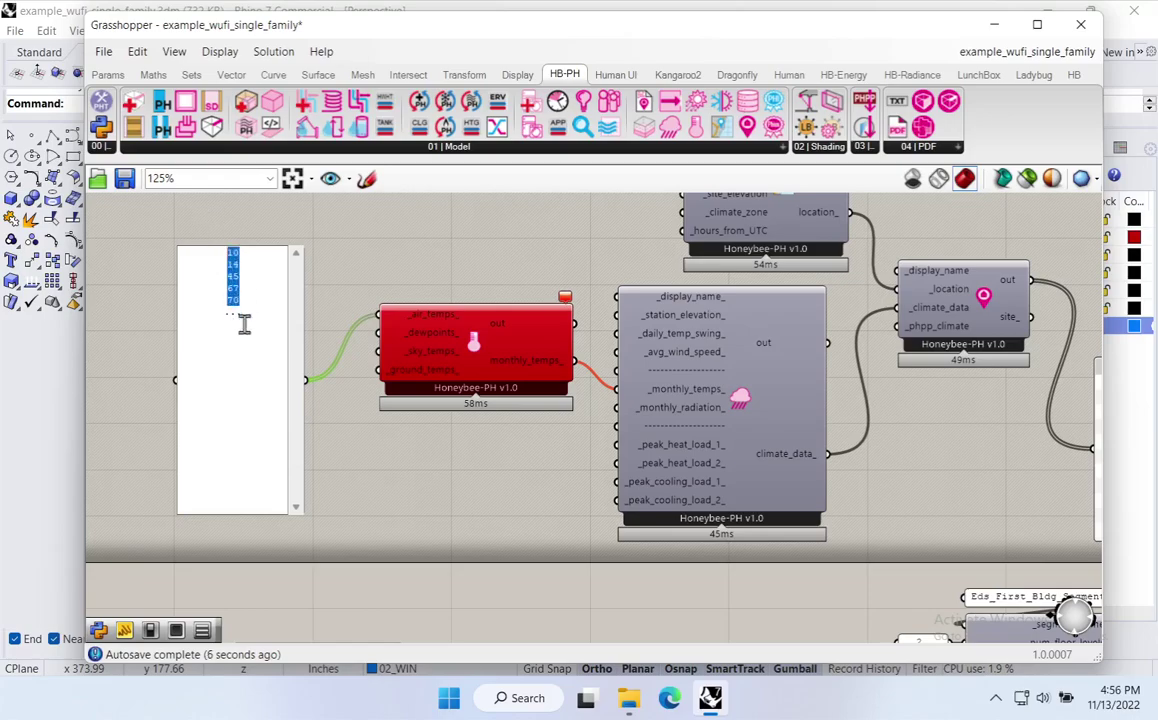
key("ctrl+c")
left_click_drag(252, 316, 205, 316)
key("ctrl+v")
left_click(386, 281)
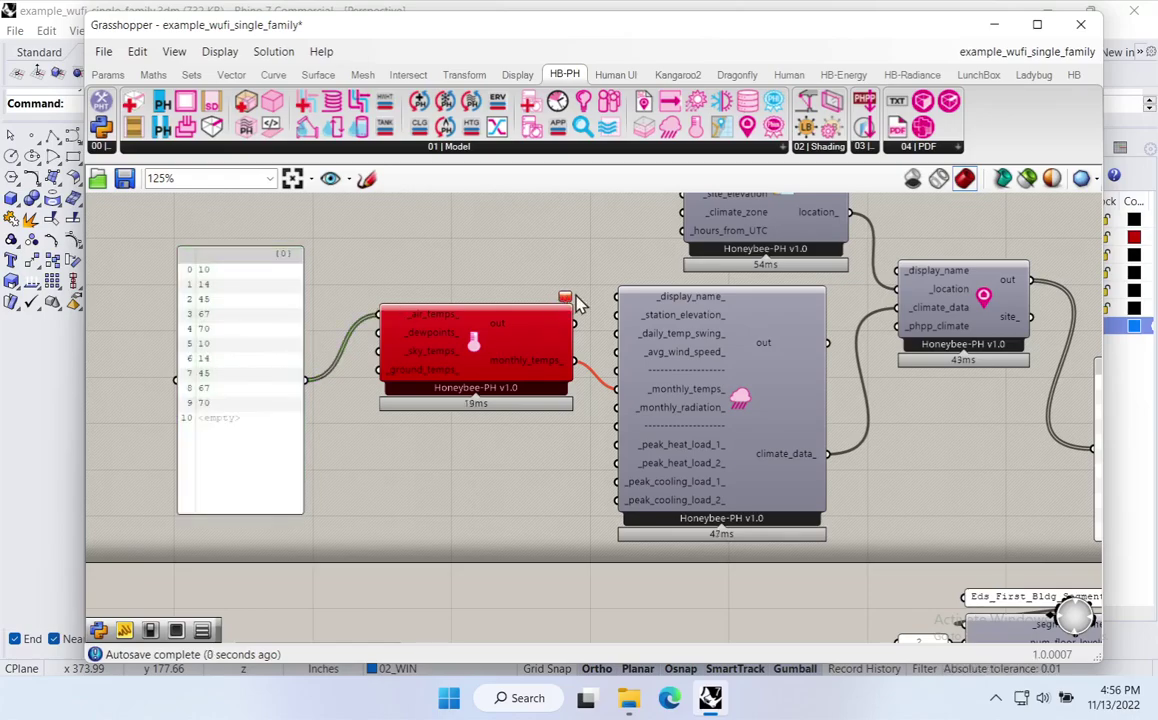
left_click(222, 407)
double_click(222, 407)
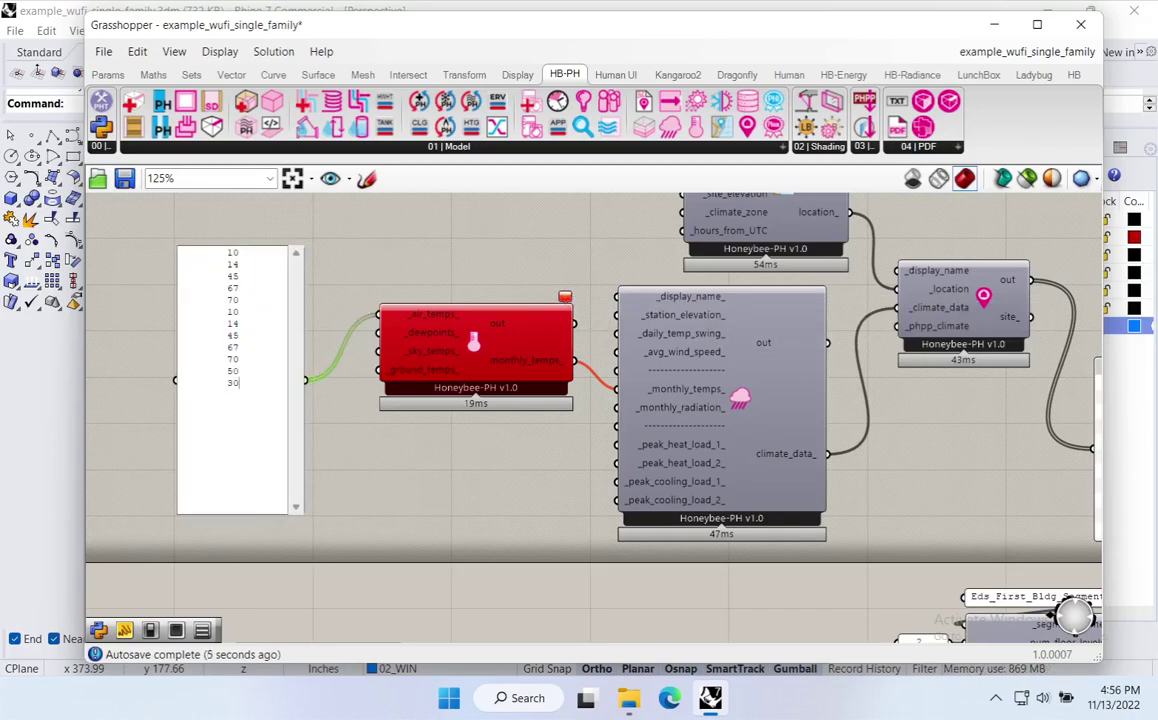
left_click(424, 224)
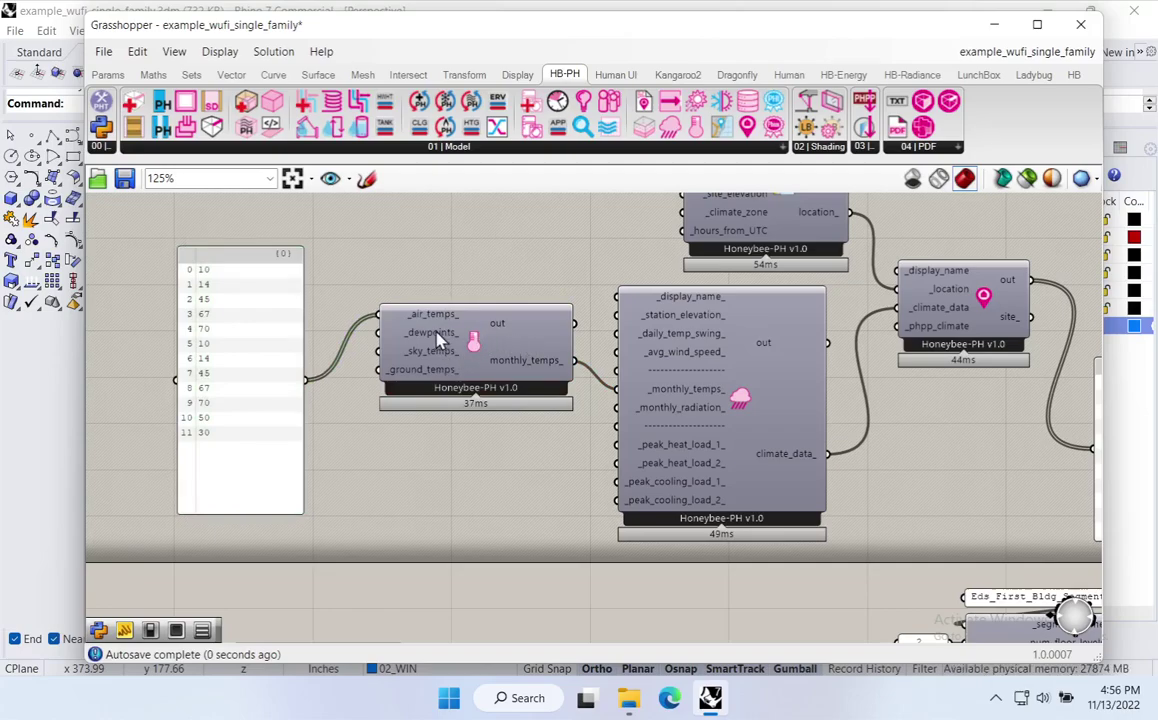
left_click_drag(241, 497, 240, 444)
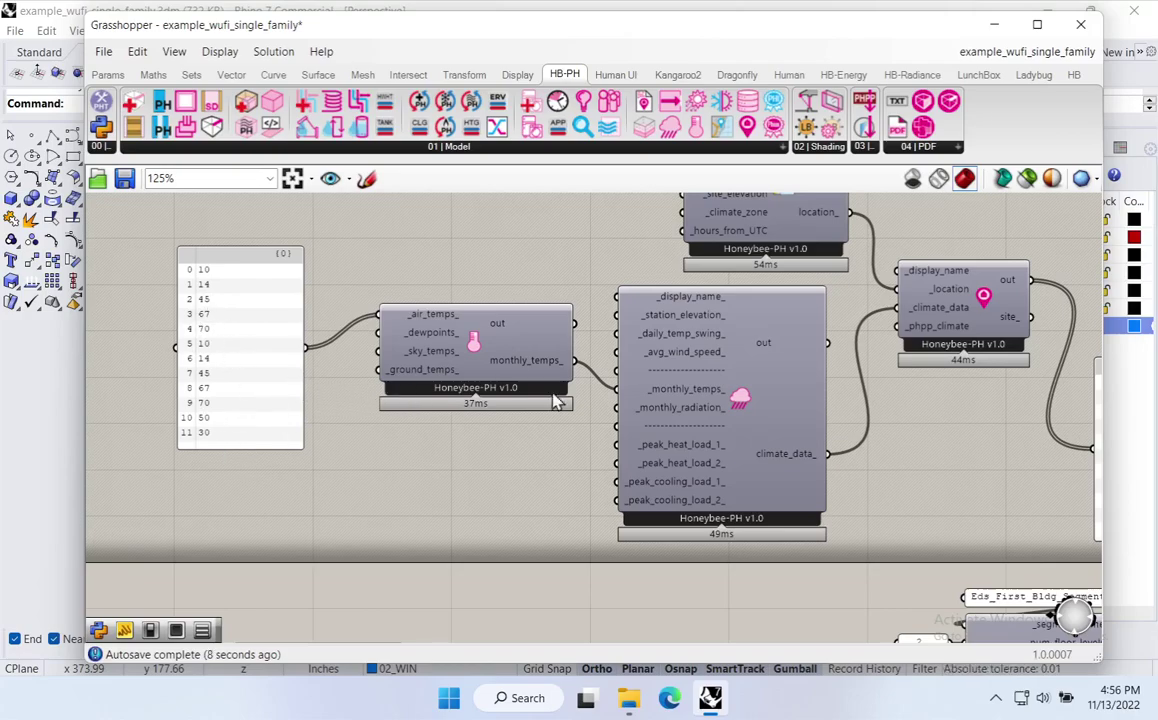
Show the site component's site_ output in the report panel, and try connecting site_ to the building segment's site_ input.
right_click_drag(796, 376, 538, 275)
right_click_drag(706, 200, 696, 229)
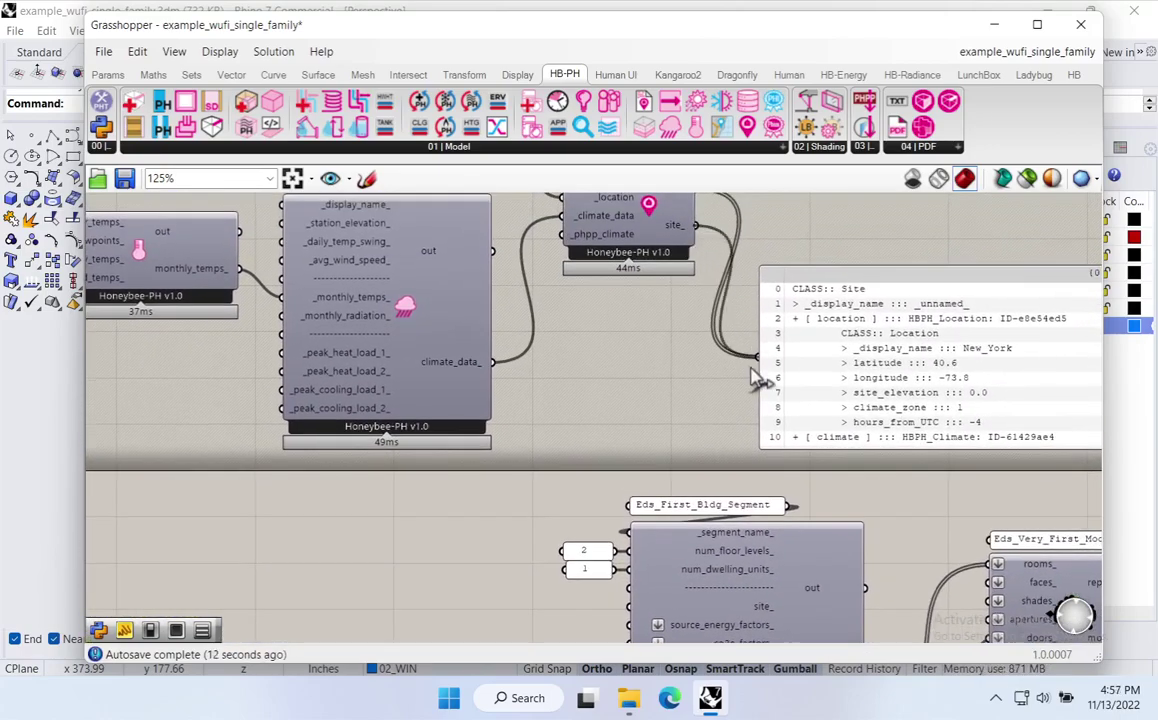
left_click_drag(790, 296, 770, 272)
left_click_drag(695, 225, 628, 606)
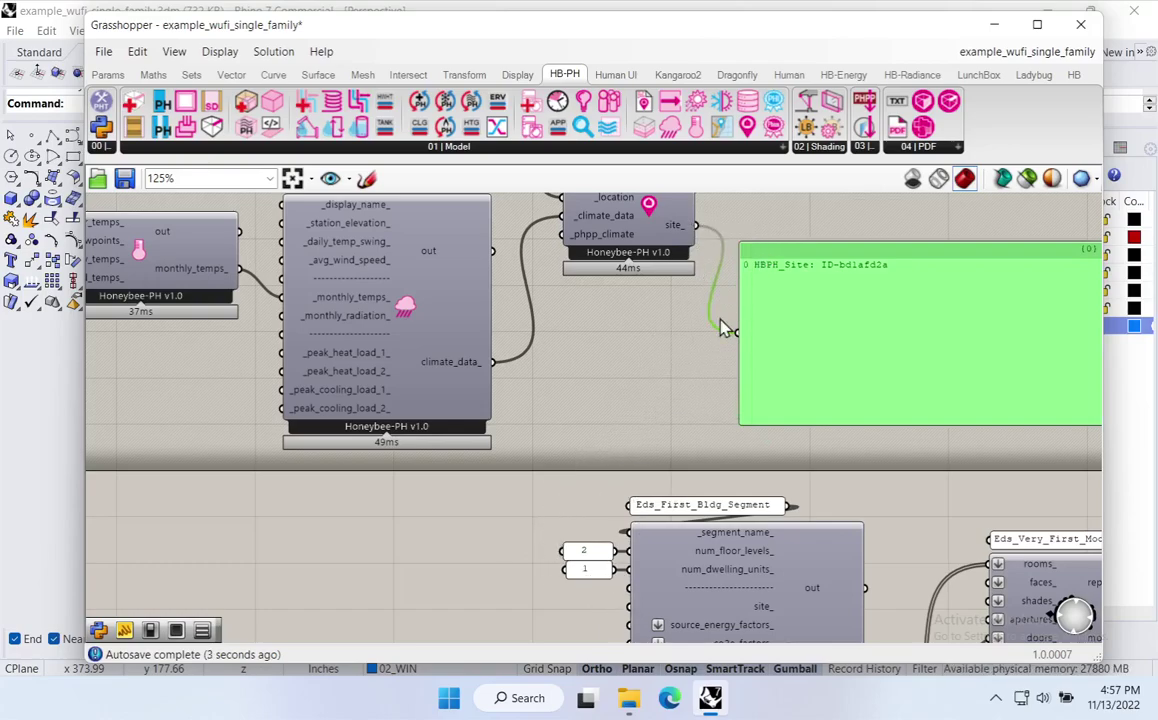
Delete the manually built site, location, climate data and monthly temperatures components together with their panels.
scroll(845, 421, "down", 4)
left_click_drag(993, 302, 320, 483)
right_click_drag(927, 493, 772, 385)
key("Delete")
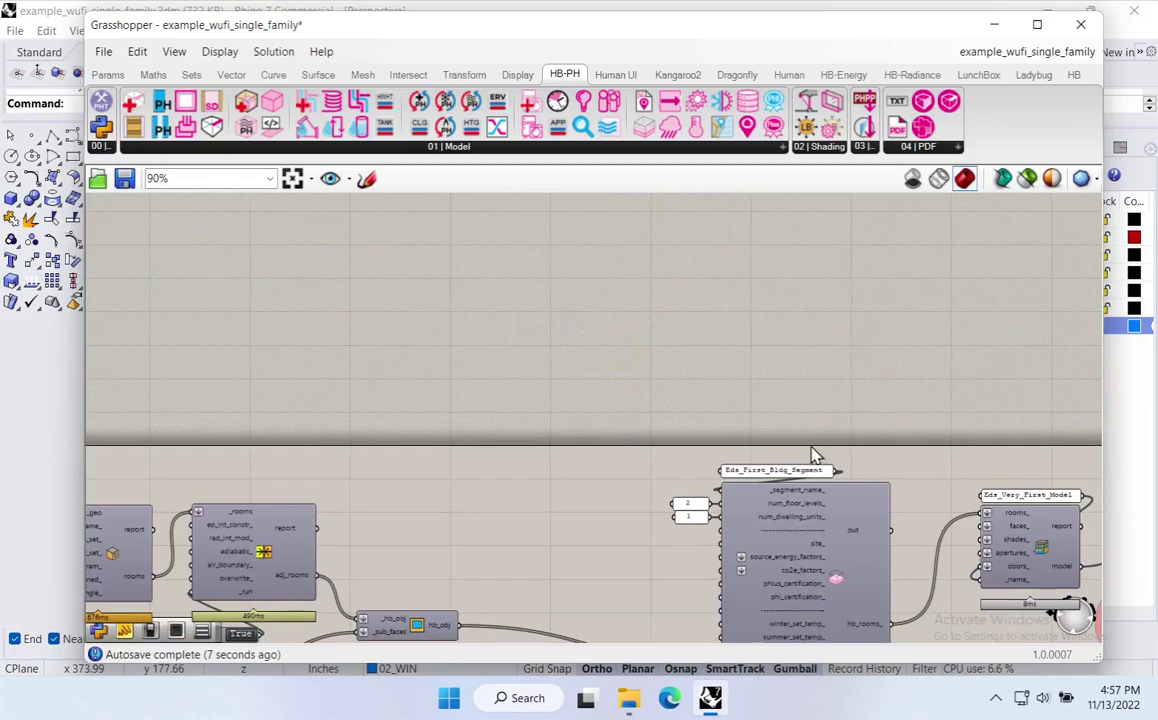
Add the Honeybee-PH component that reads a site from a source file and connect a File Path parameter to its _source_file_path input.
scroll(727, 428, "up", 4)
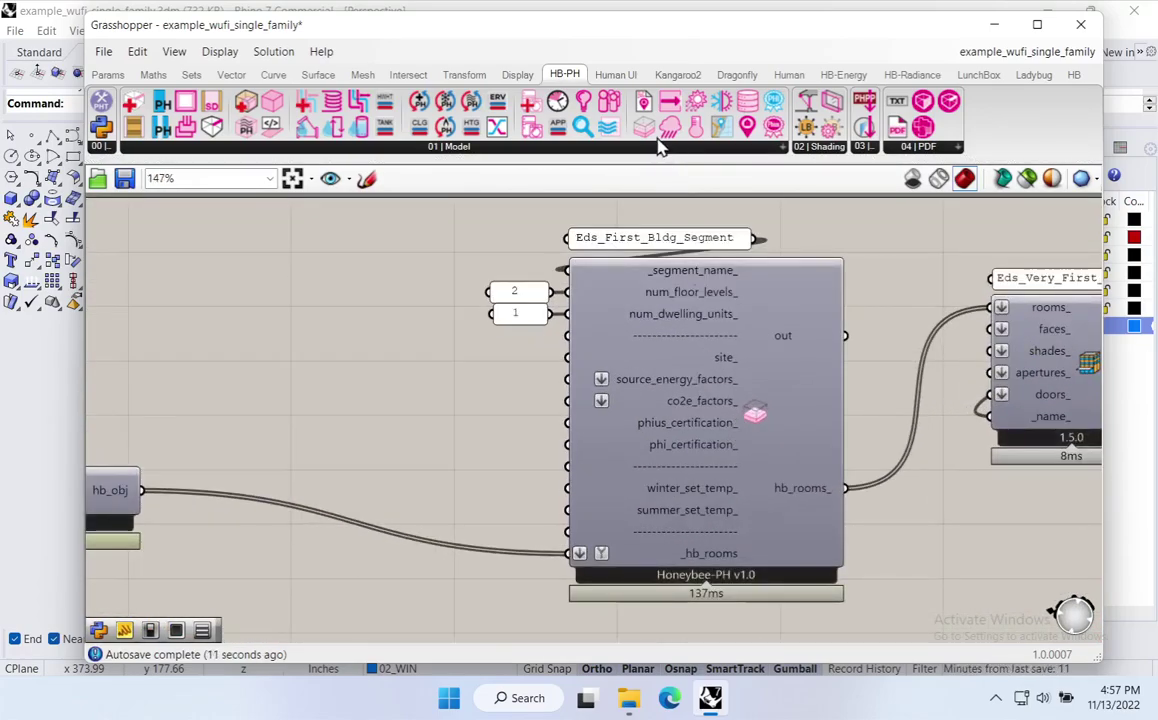
left_click_drag(645, 104, 401, 396)
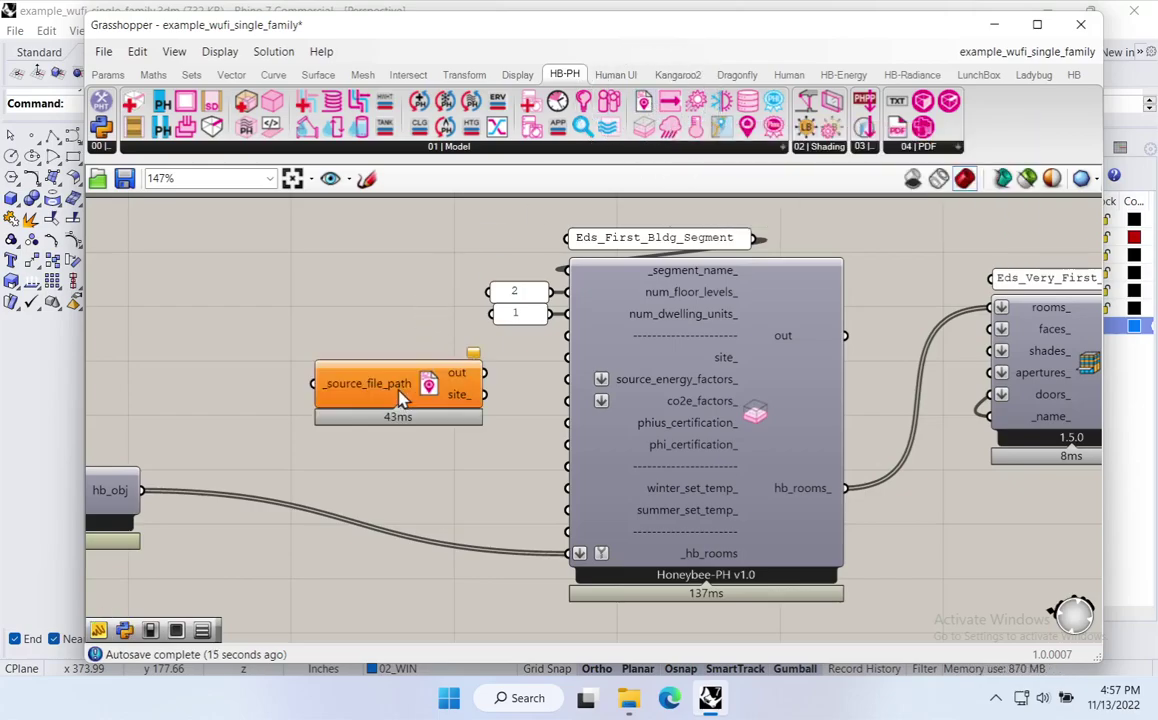
double_click(265, 328)
type("path")
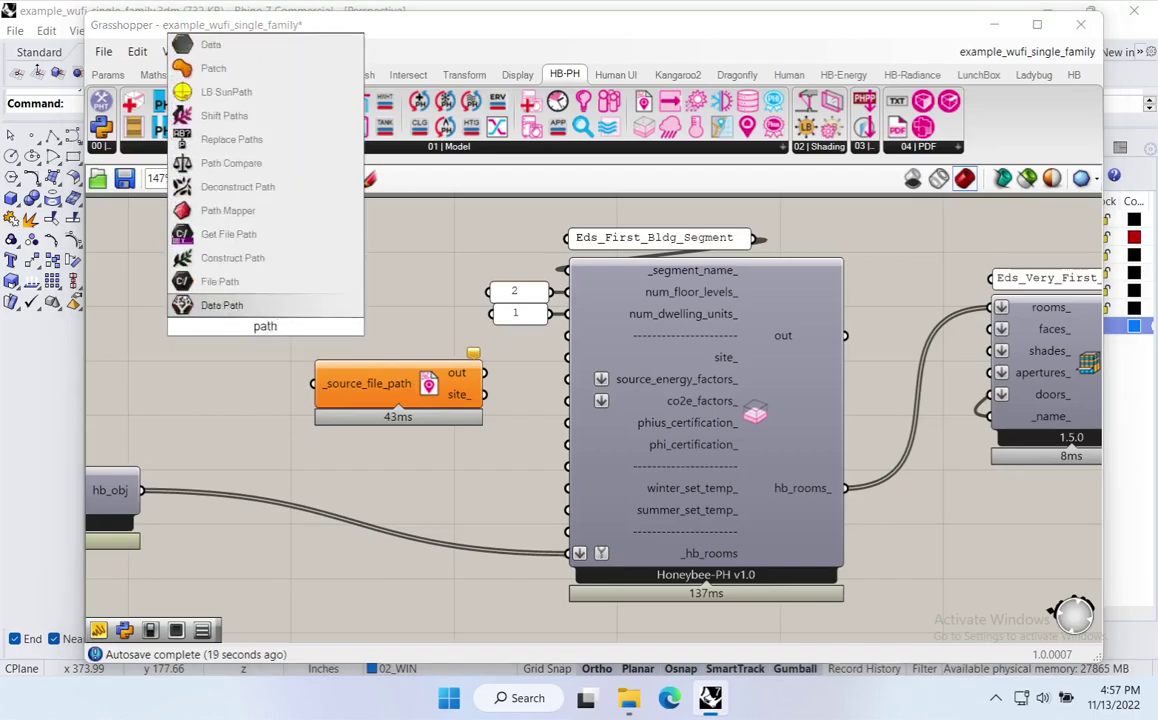
left_click(220, 281)
left_click_drag(296, 327, 312, 383)
left_click_drag(270, 343, 259, 391)
In File Explorer, find NEW_YORK_J_F_KENNEDY_INT_AR_NY-mon.txt in Source_Files\06_Climate and preview its climate data, then return to Grasshopper.
right_click(258, 390)
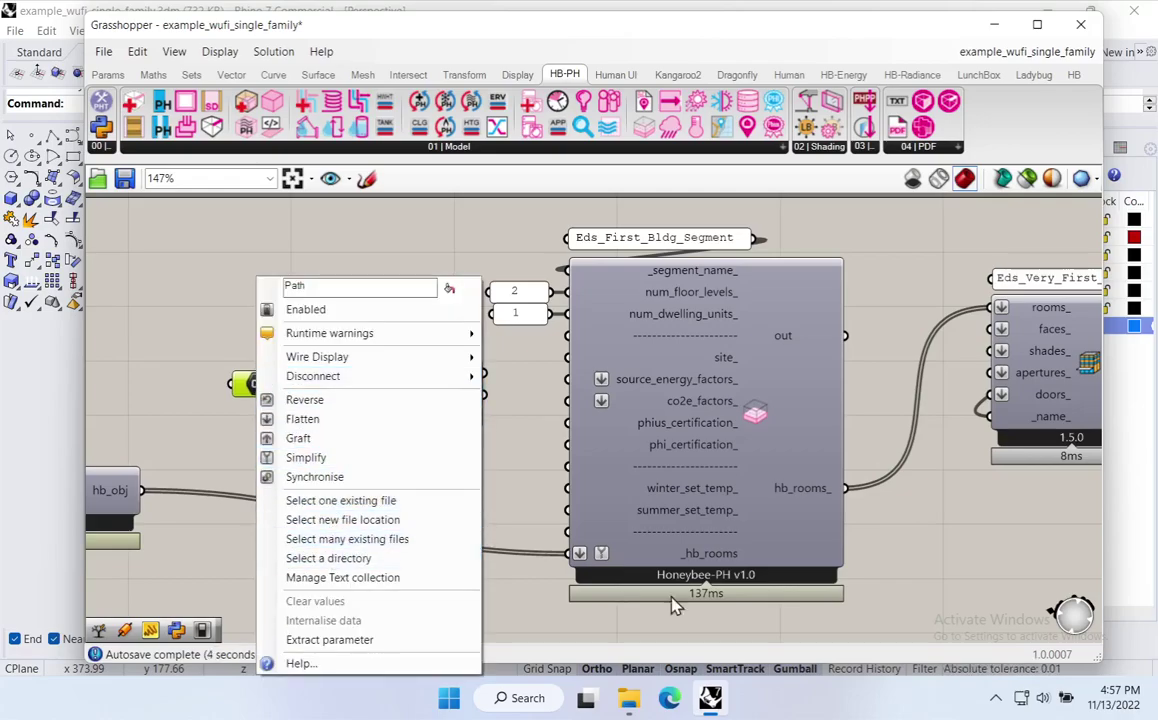
left_click(628, 698)
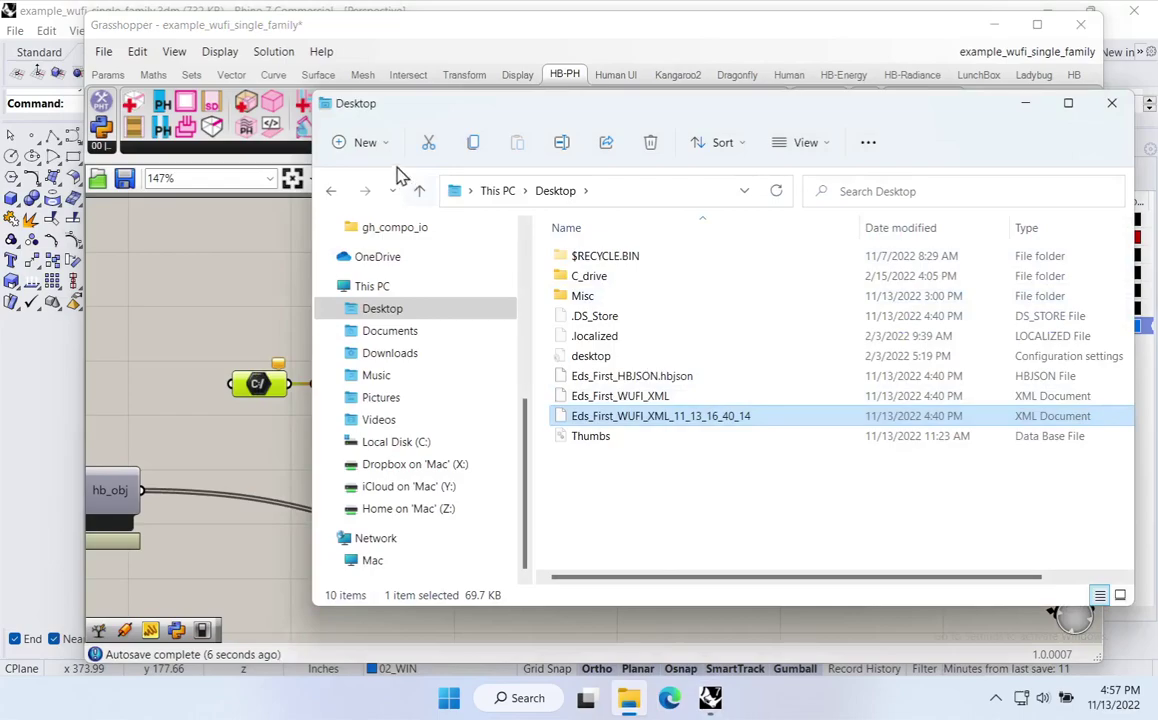
left_click(332, 191)
left_click(332, 191)
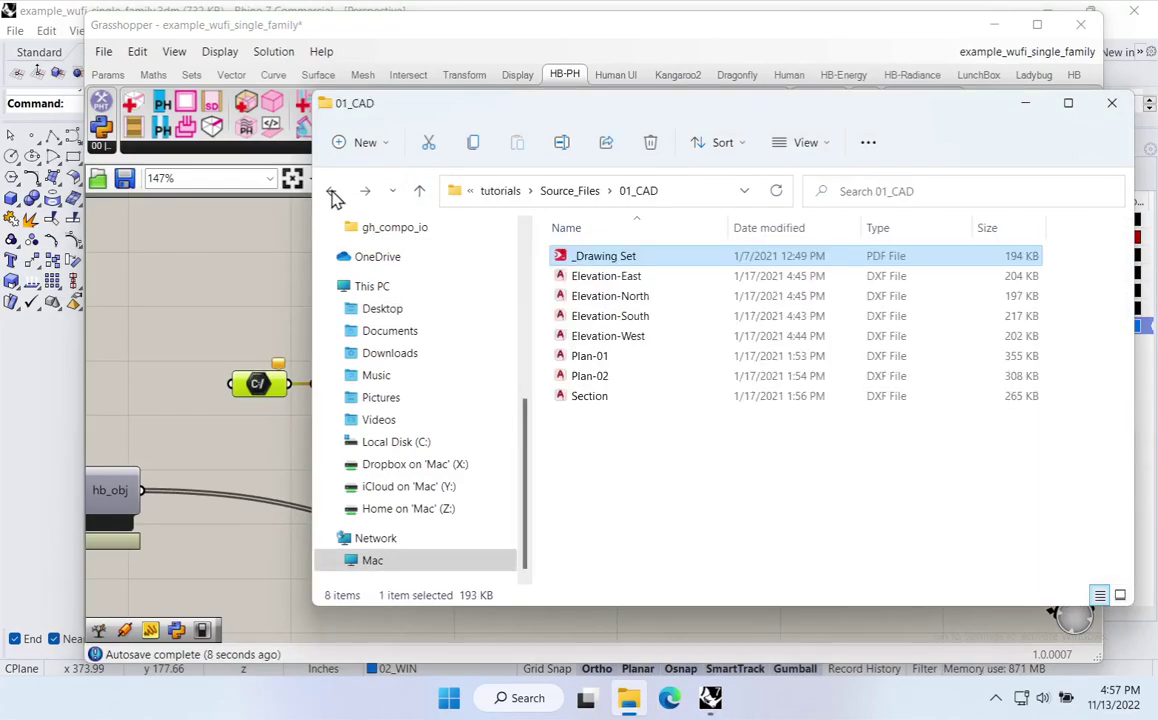
left_click(578, 191)
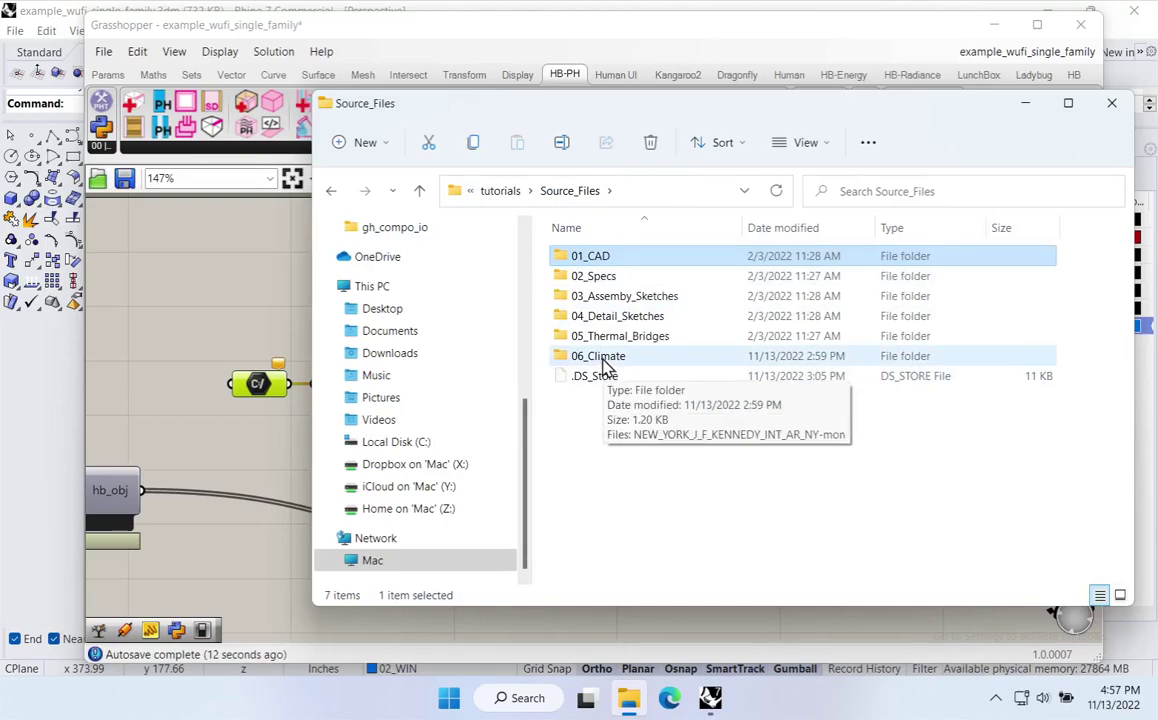
double_click(603, 357)
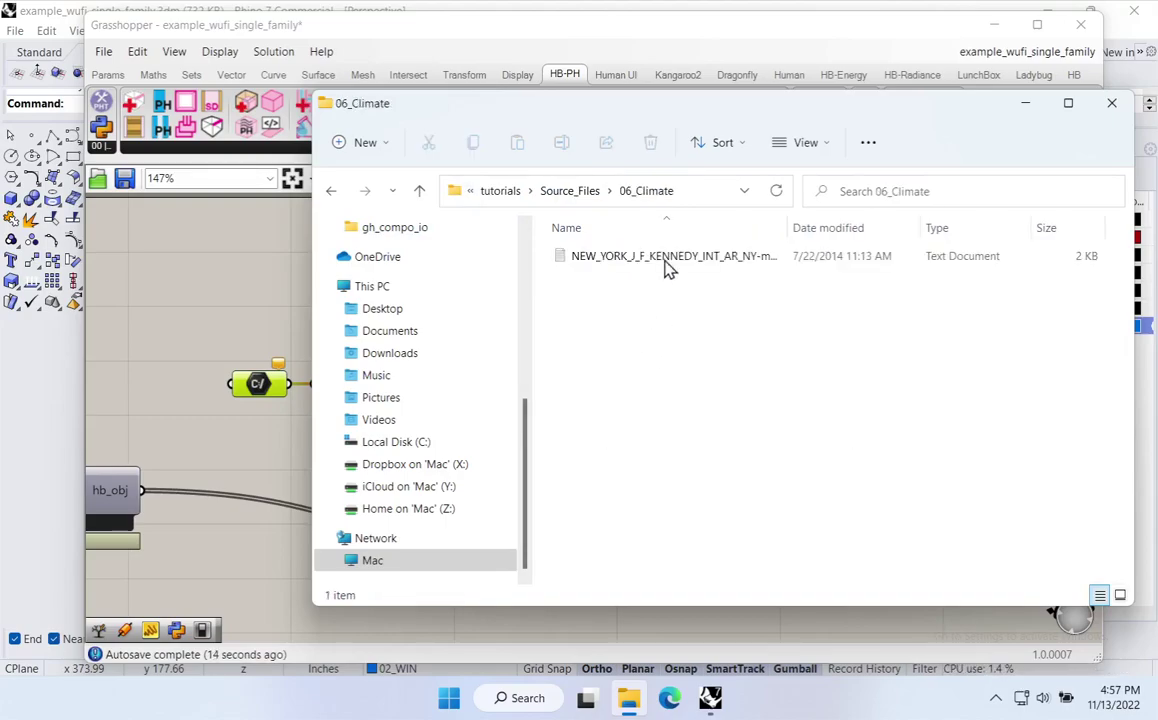
left_click(683, 258)
key("space")
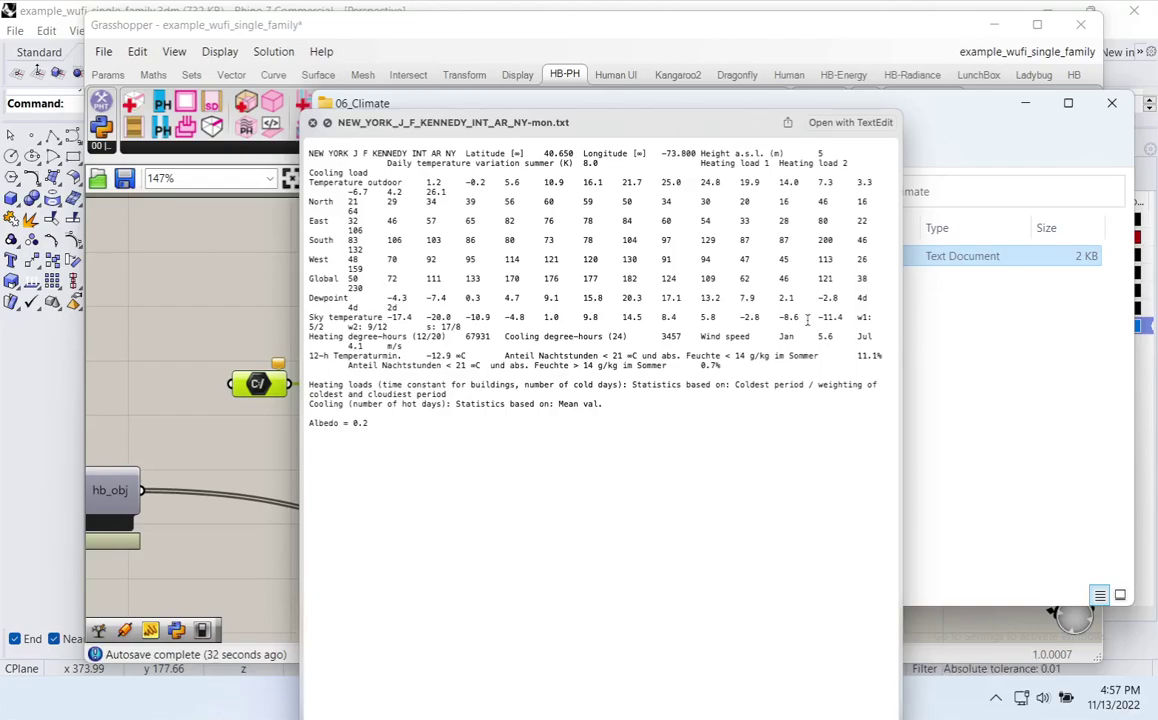
key("space")
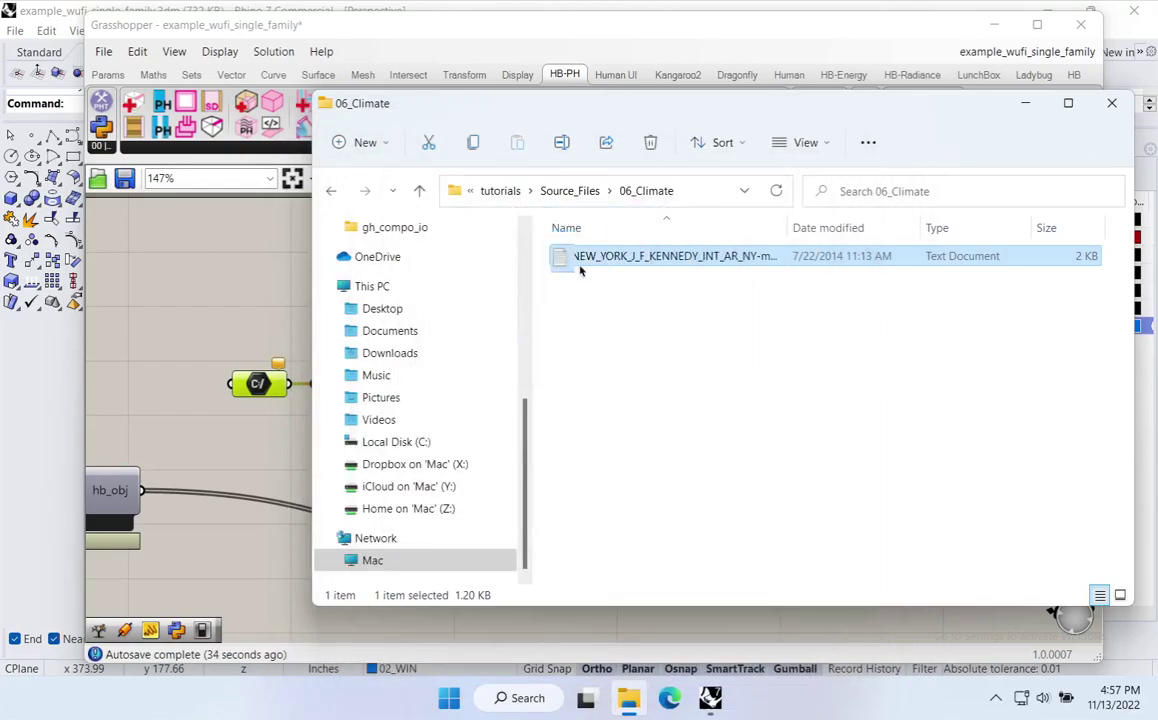
left_click(258, 398)
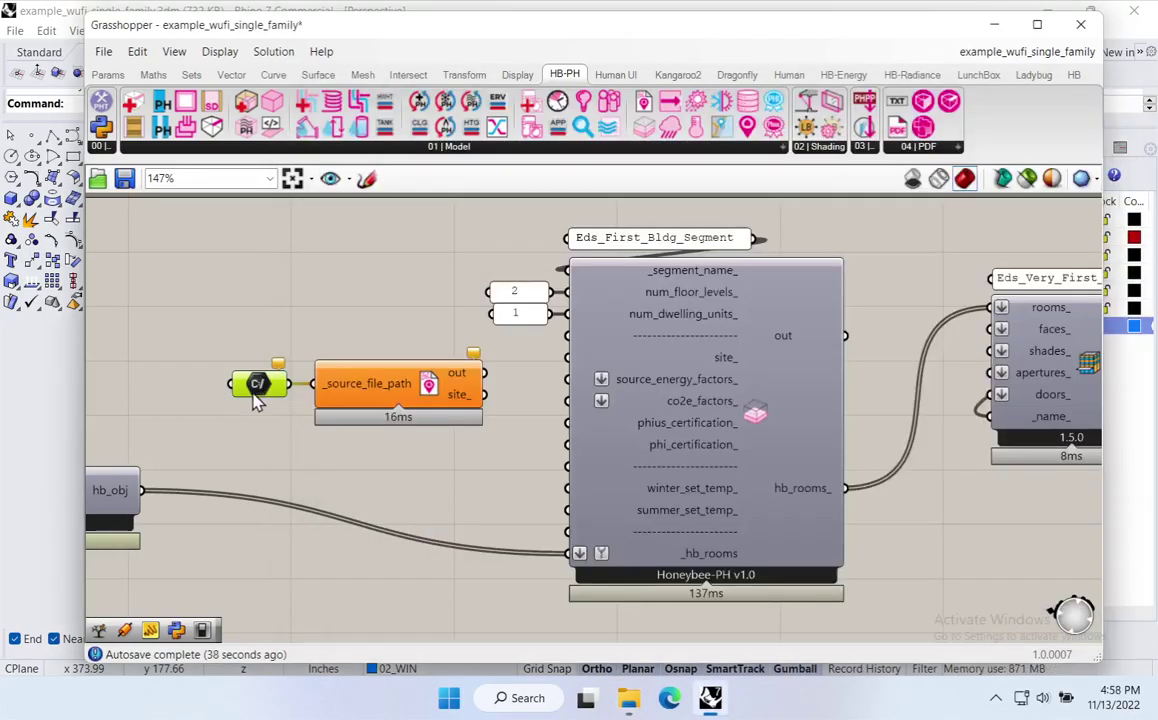
Set the File Path parameter to NEW_YORK_J_F_KENNEDY_INT_AR_NY-mon.txt from 00_PH_Tools\tutorials\Source_Files\06_Climate.
mouse_move(262, 387)
left_mouse_down()
mouse_move(262, 373)
mouse_move(271, 387)
mouse_move(260, 383)
left_mouse_up()
right_click(260, 387)
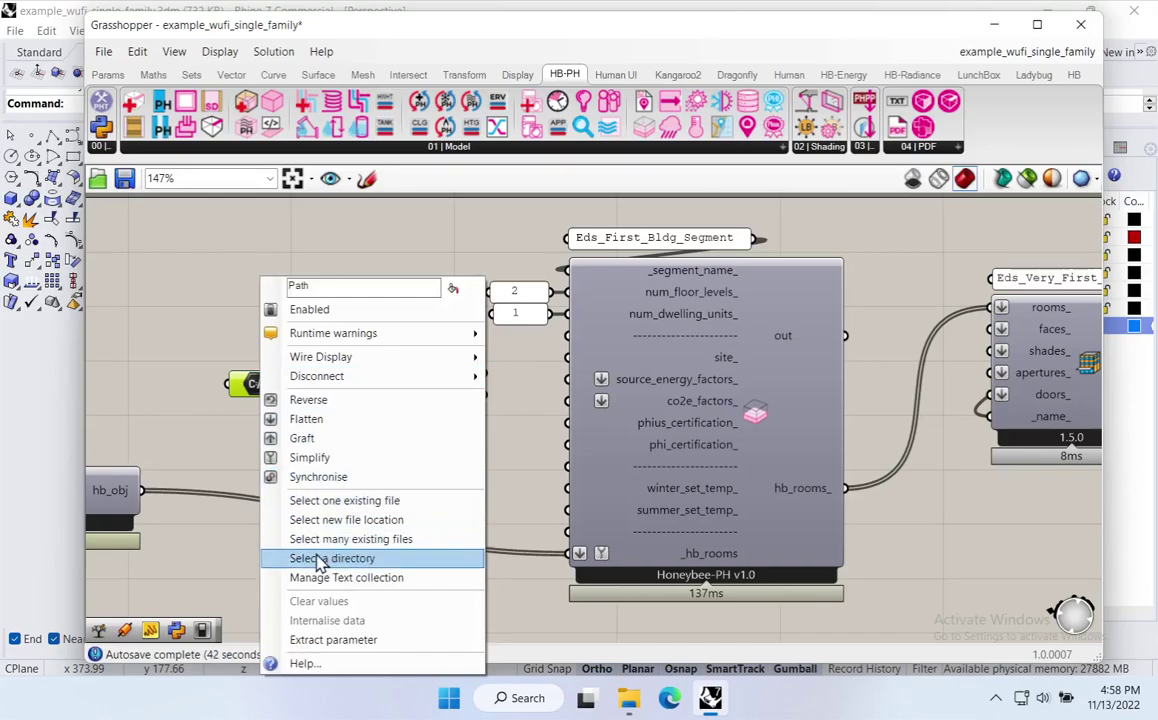
left_click(306, 502)
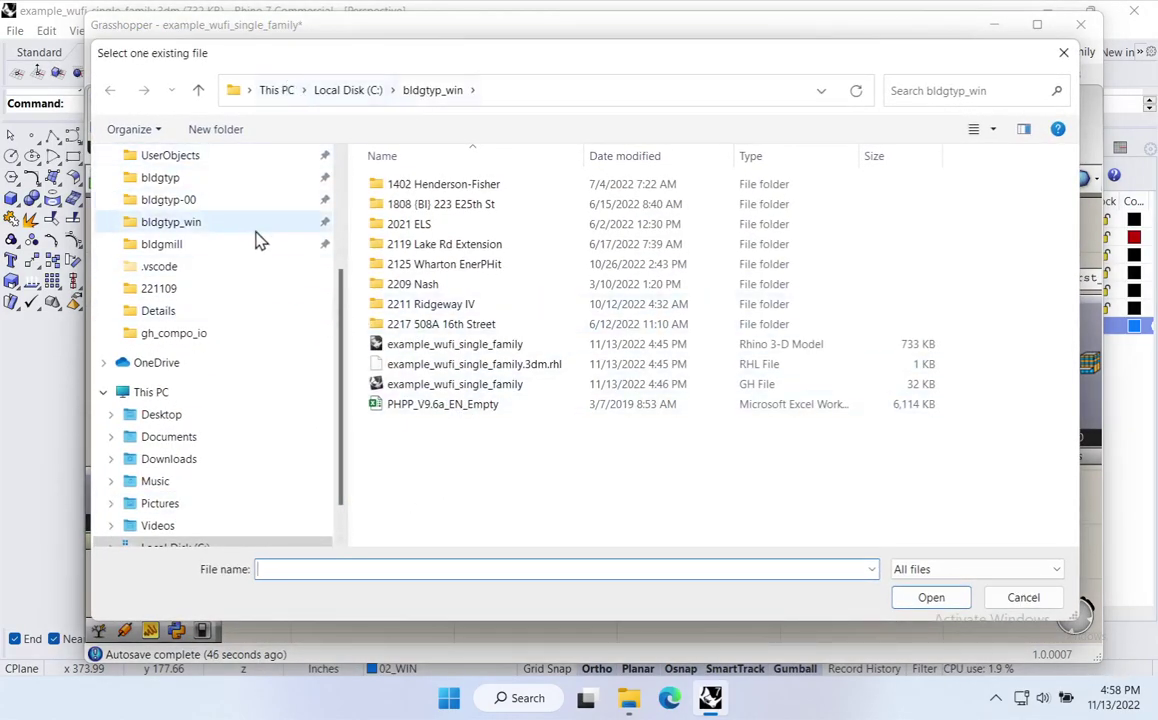
scroll(228, 355, "up", 2)
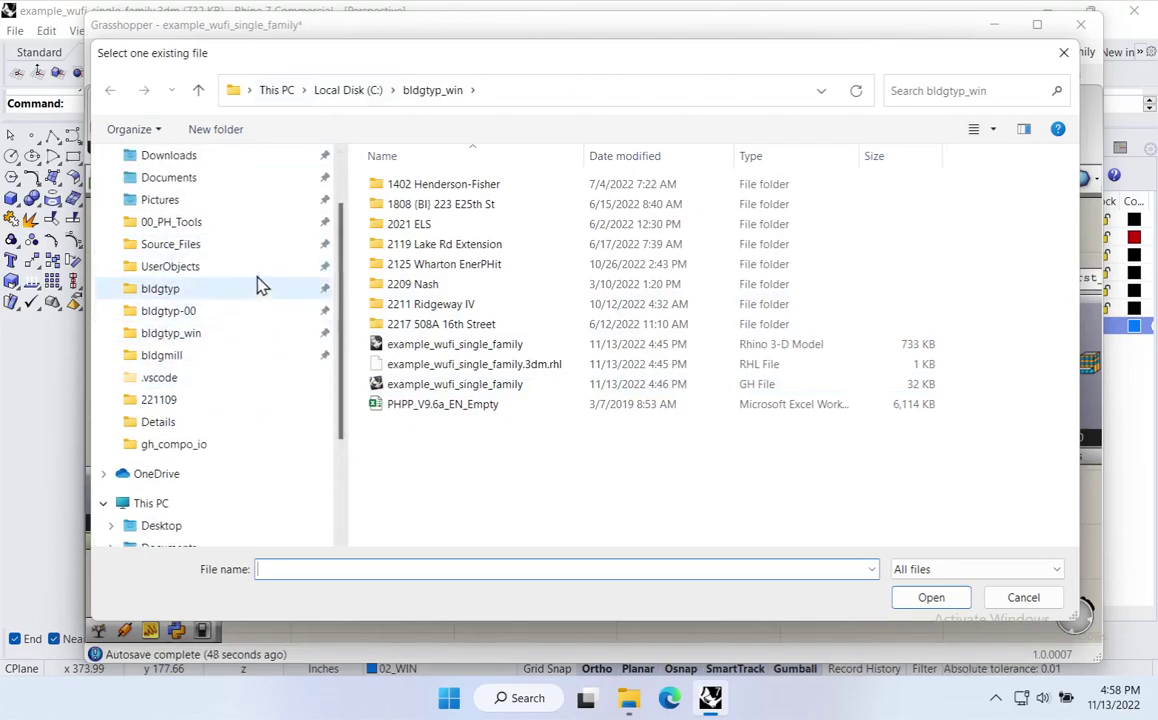
left_click(215, 222)
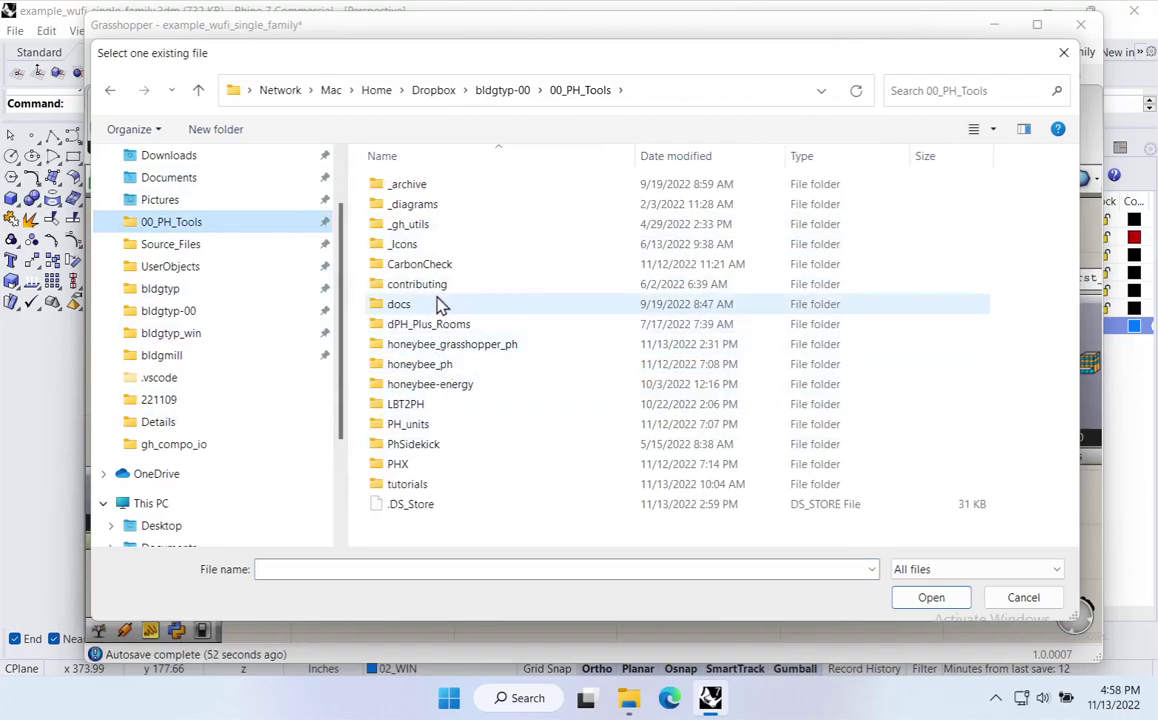
double_click(408, 488)
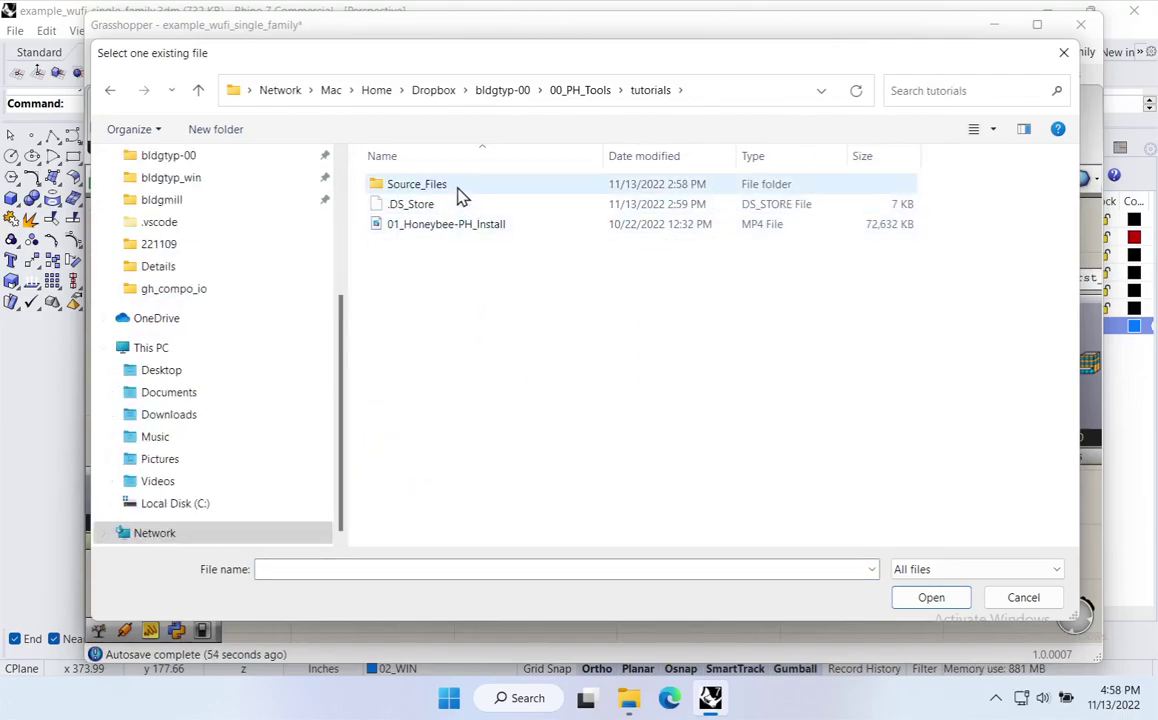
double_click(458, 187)
double_click(437, 285)
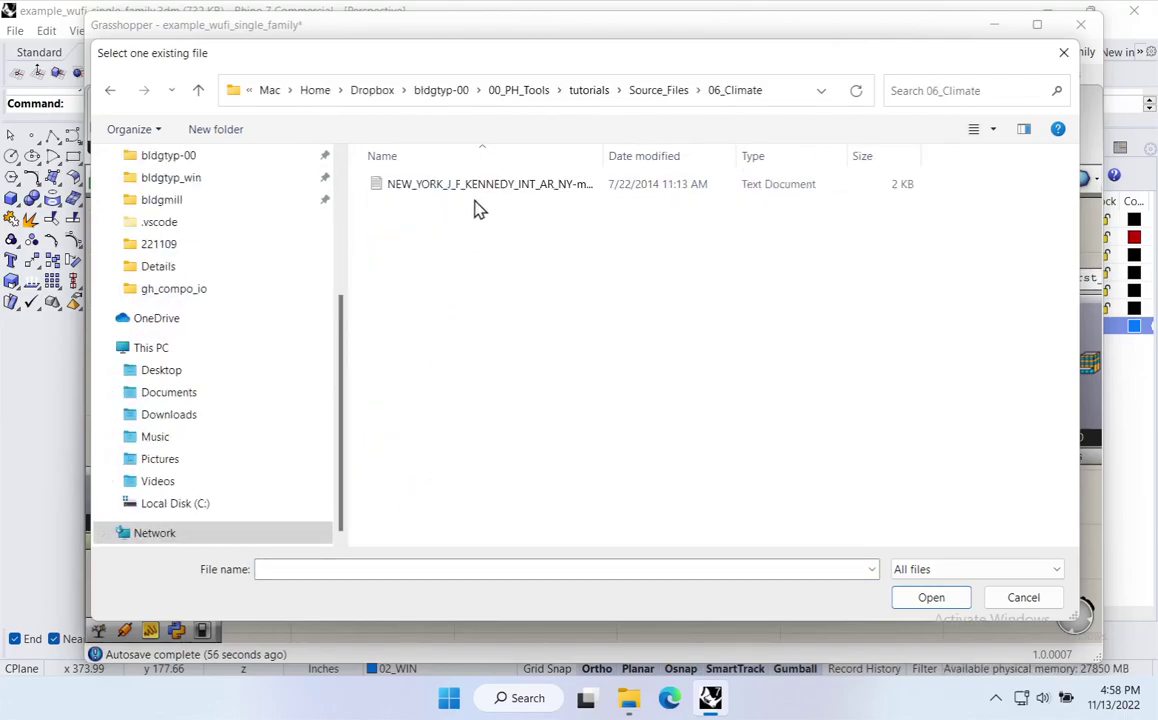
left_click(480, 185)
left_click(928, 597)
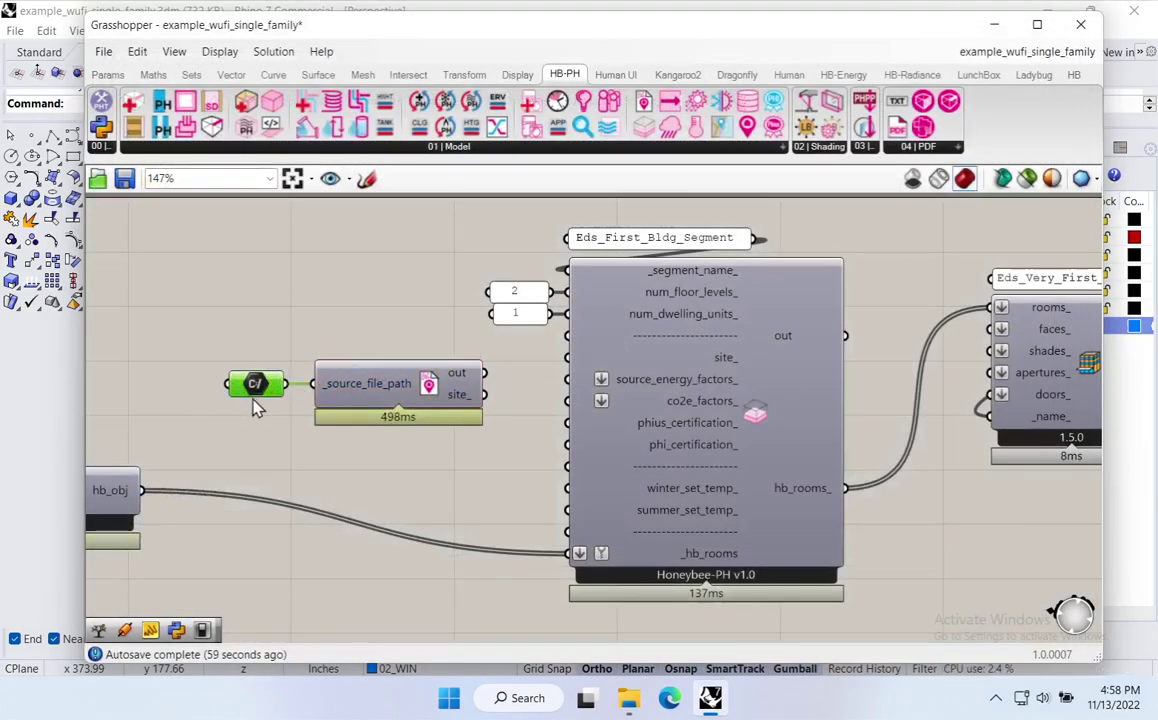
Put the File Path parameter in its own group and set the group colour's saturation to 50.
key("ctrl+g")
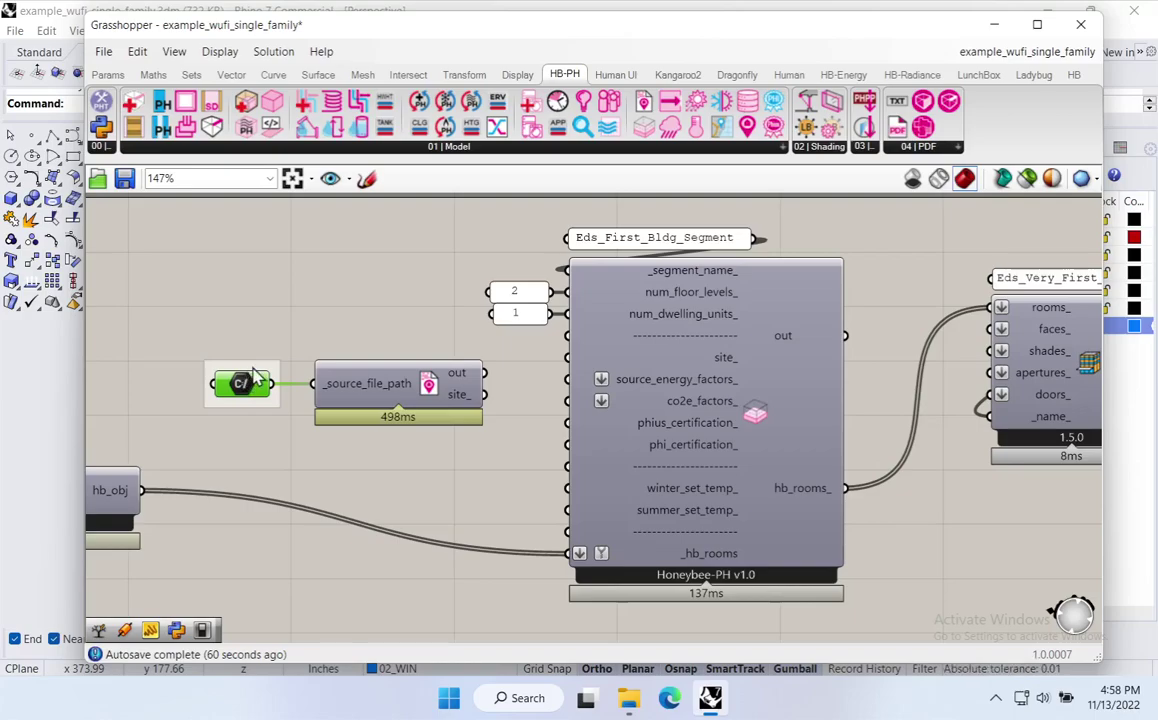
right_click(256, 370)
mouse_move(316, 551)
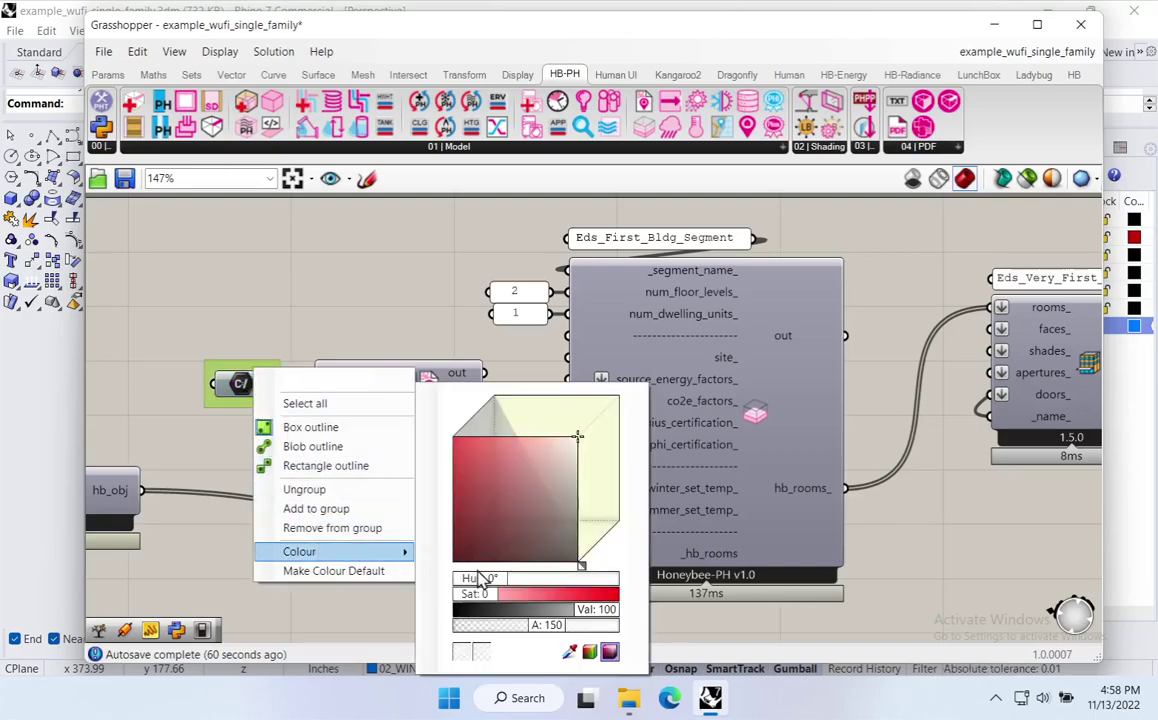
left_click(487, 580)
double_click(480, 597)
type("50")
key("Return")
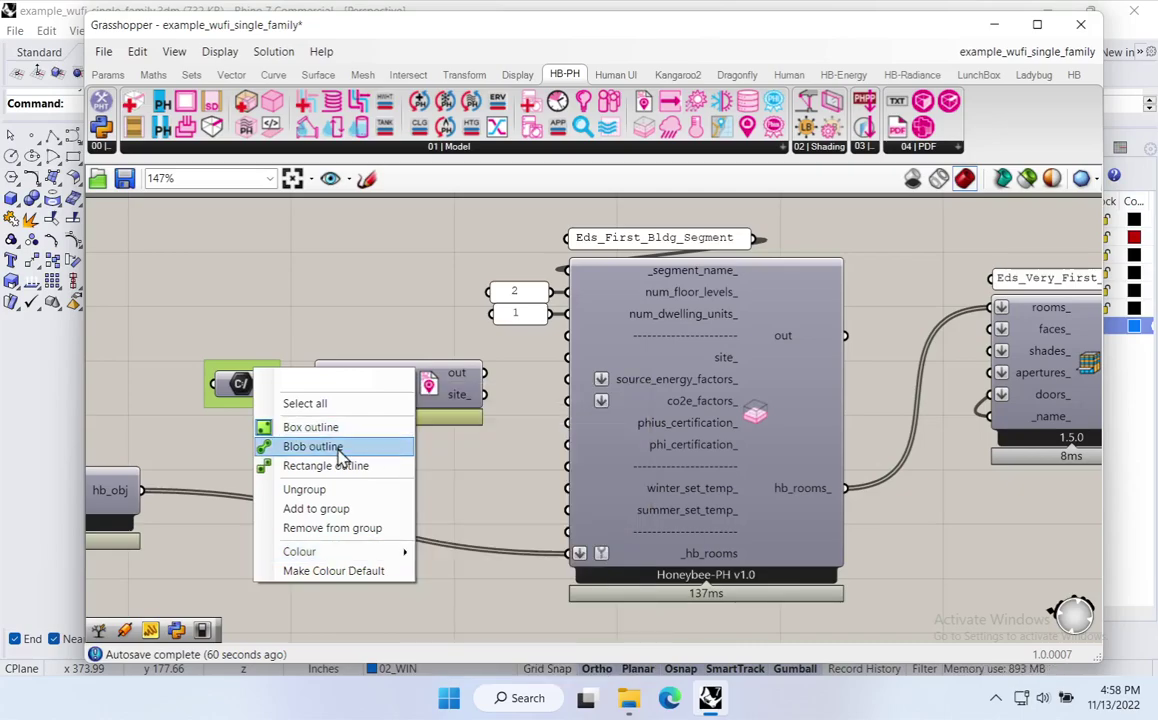
Change the outline style of the File Path parameter's group to a rectangle outline.
left_click(312, 446)
right_click(226, 369)
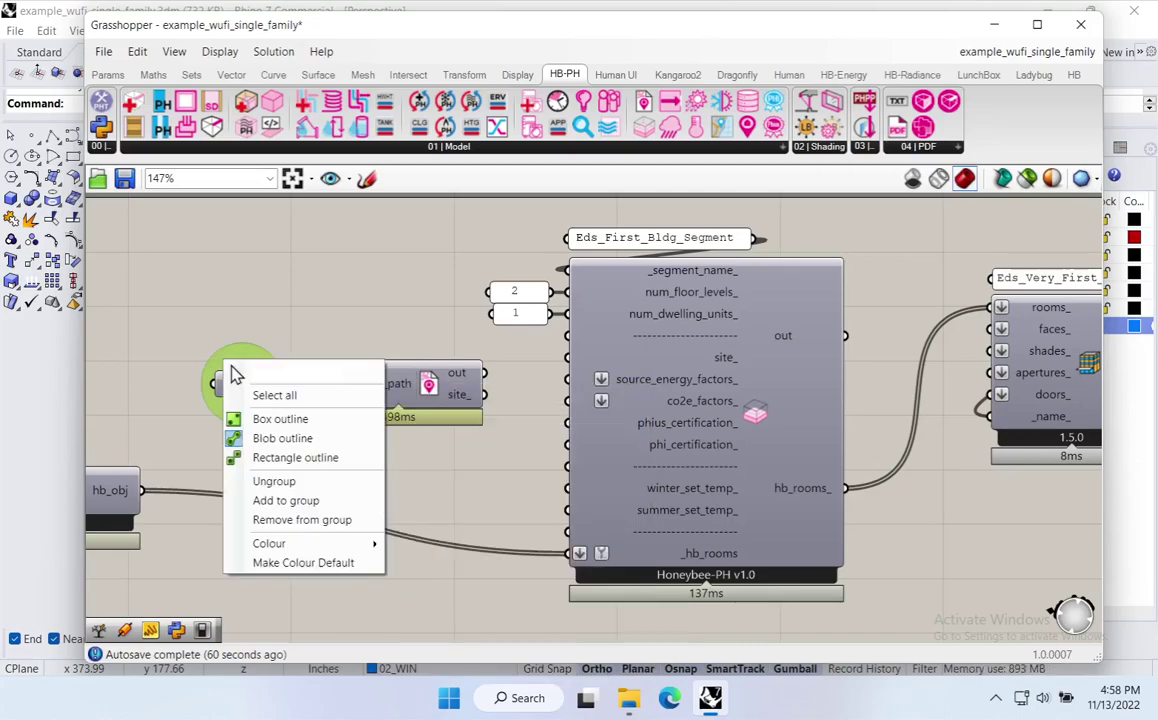
left_click(297, 457)
left_click(387, 312)
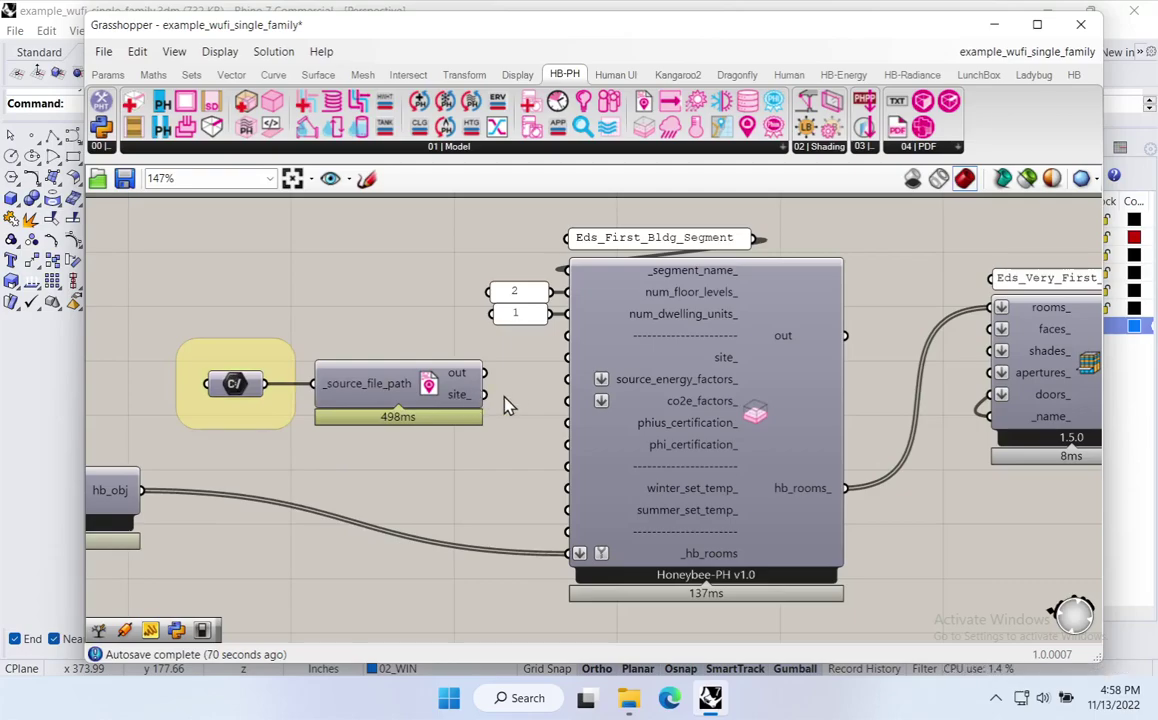
Connect the site_ output of the climate file reader to the site_ input of the building segment component.
mouse_move(458, 398)
mouse_move(253, 398)
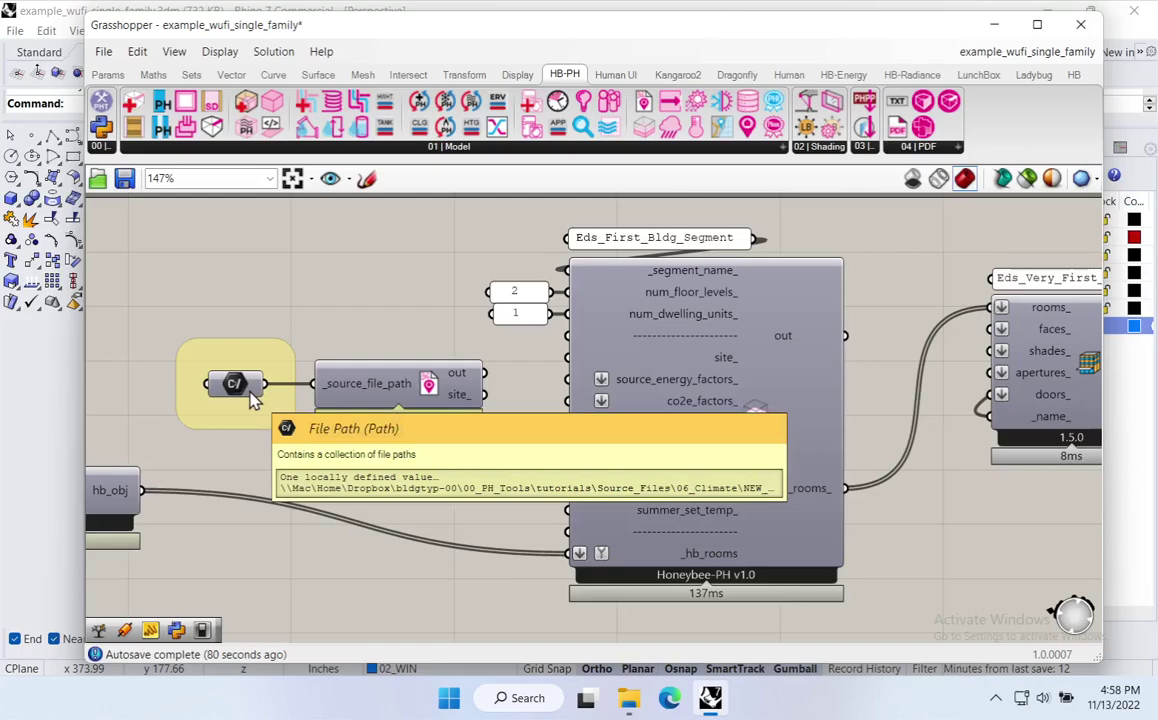
left_click_drag(483, 394, 567, 357)
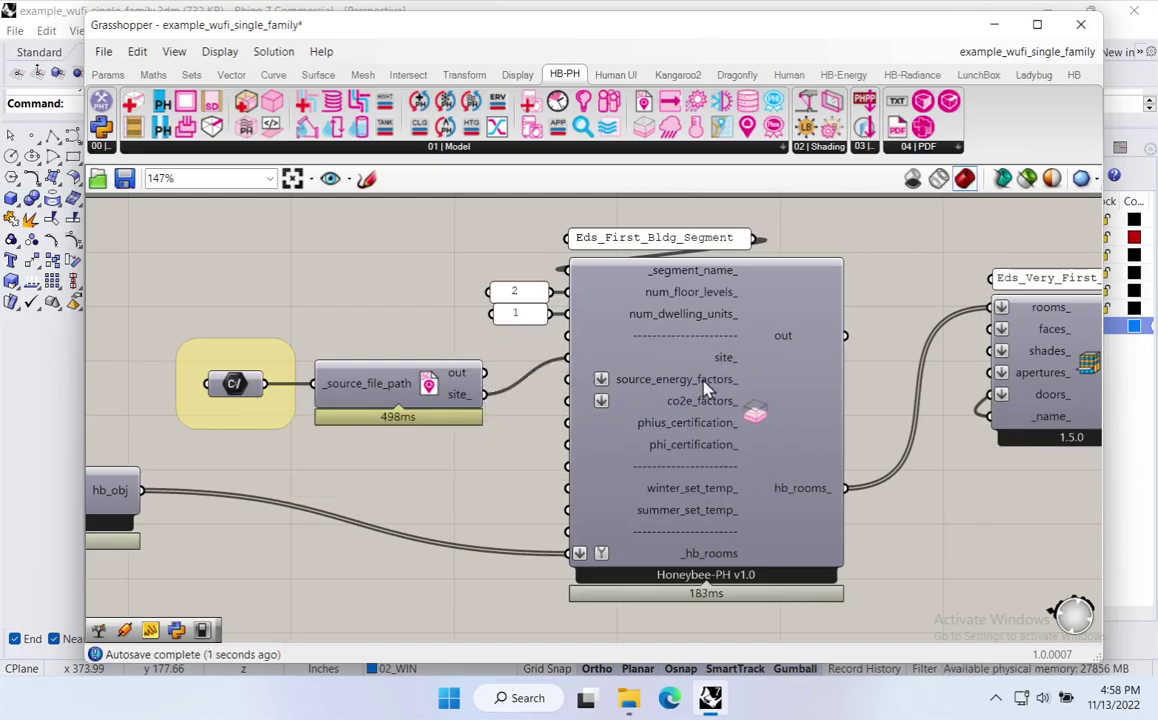
Write the HBJSON and WUFI XML files by switching the export's Boolean toggle to True and back to False.
scroll(706, 388, "down", 3)
right_click_drag(848, 394, 552, 384)
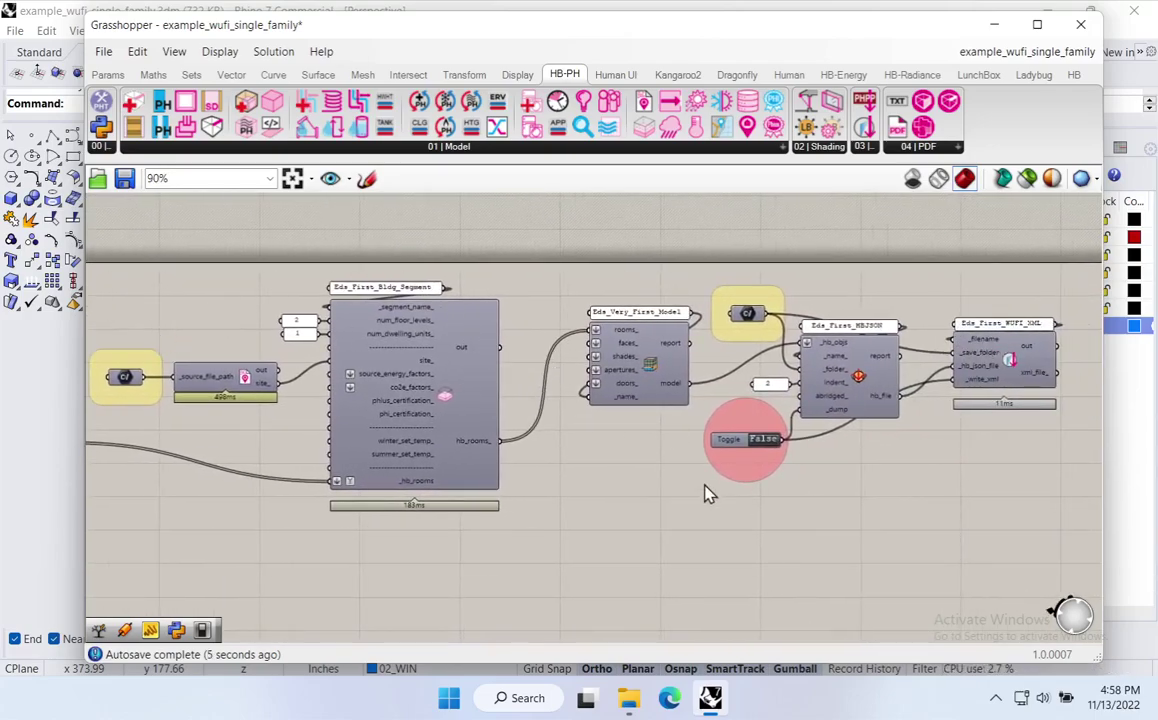
scroll(777, 447, "up", 2)
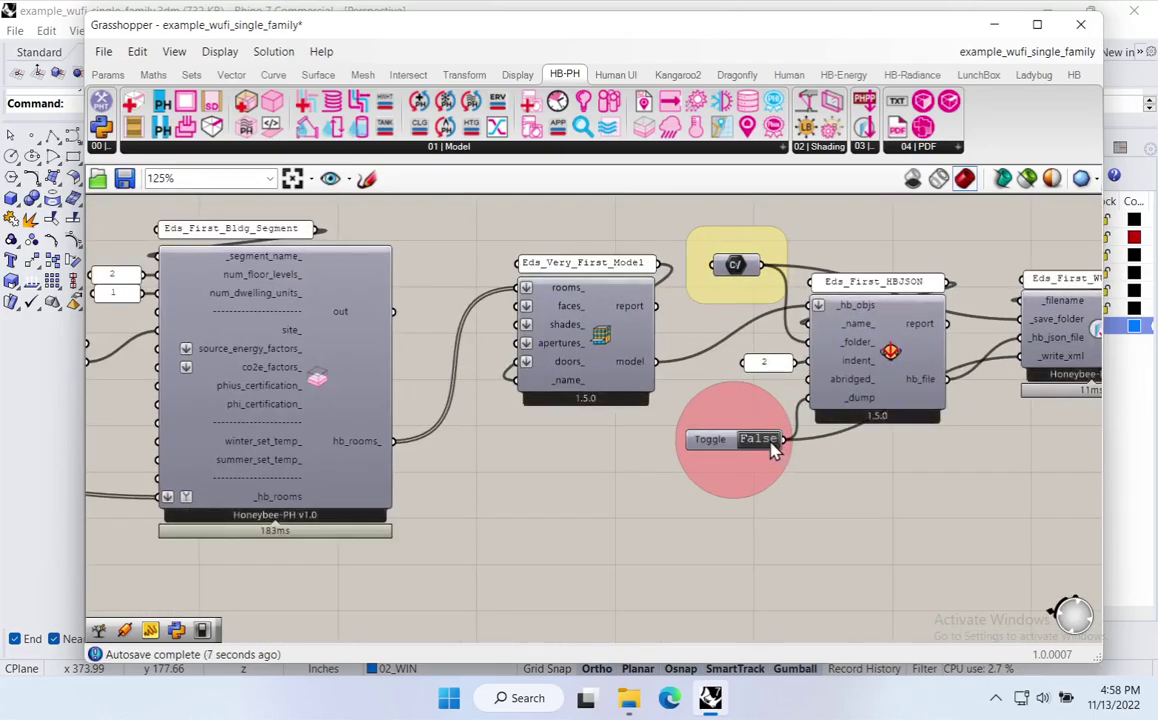
double_click(758, 440)
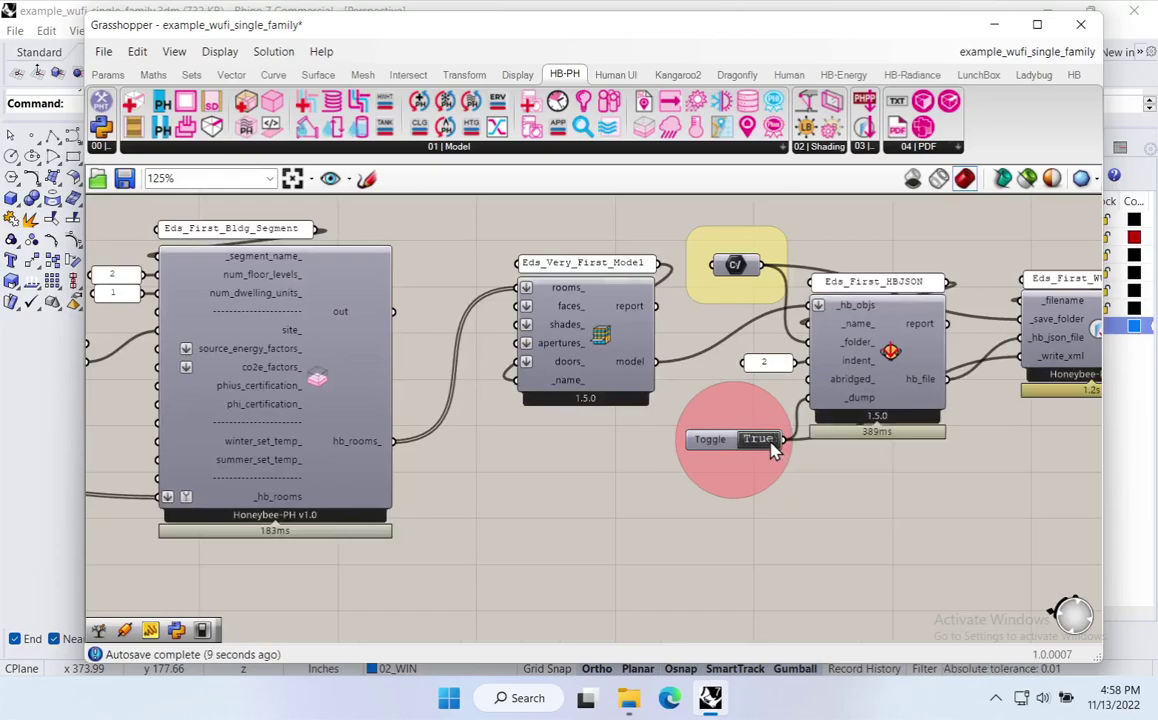
Switch to WUFI Passive Free and open the XML project Eds_First_WUFI_XML_11_13_16_58_55 from the Desktop, accepting the use of SI values.
left_click(448, 699)
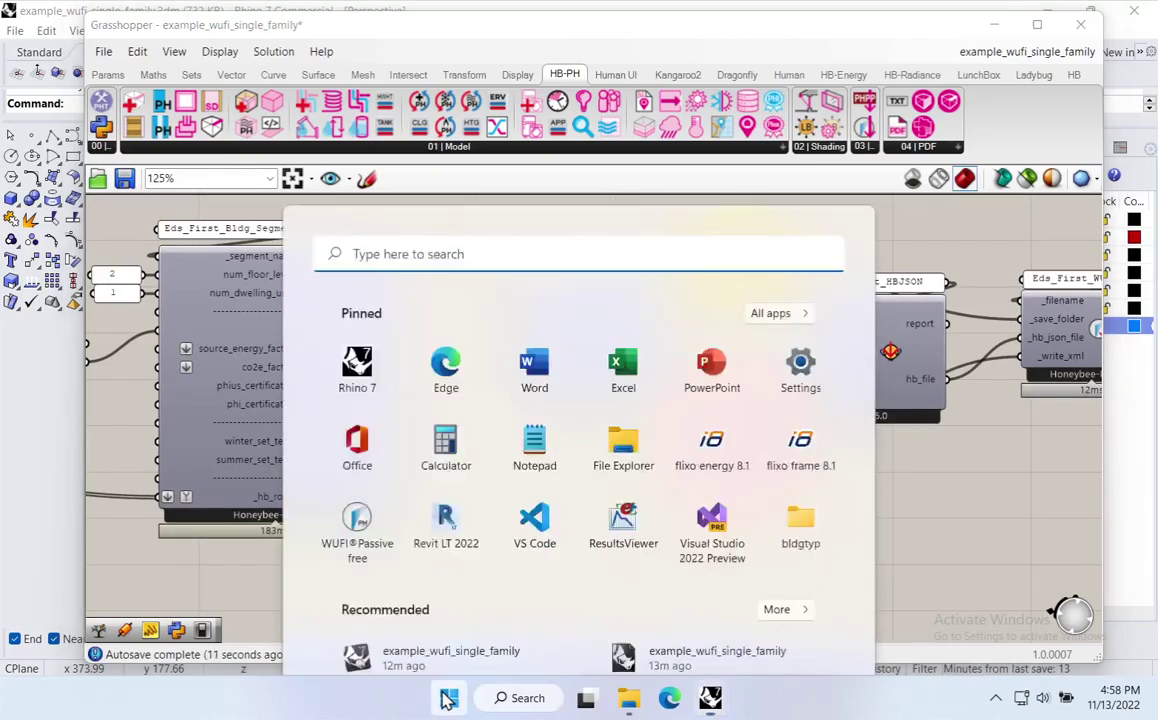
left_click(350, 347)
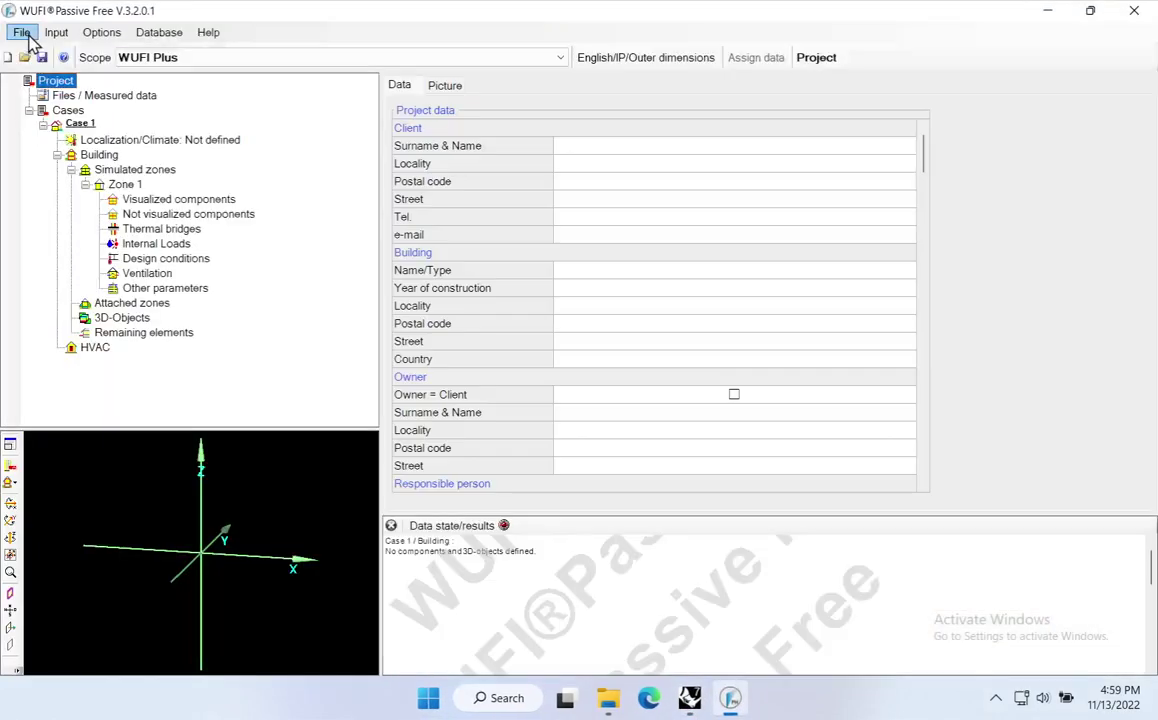
left_click(21, 32)
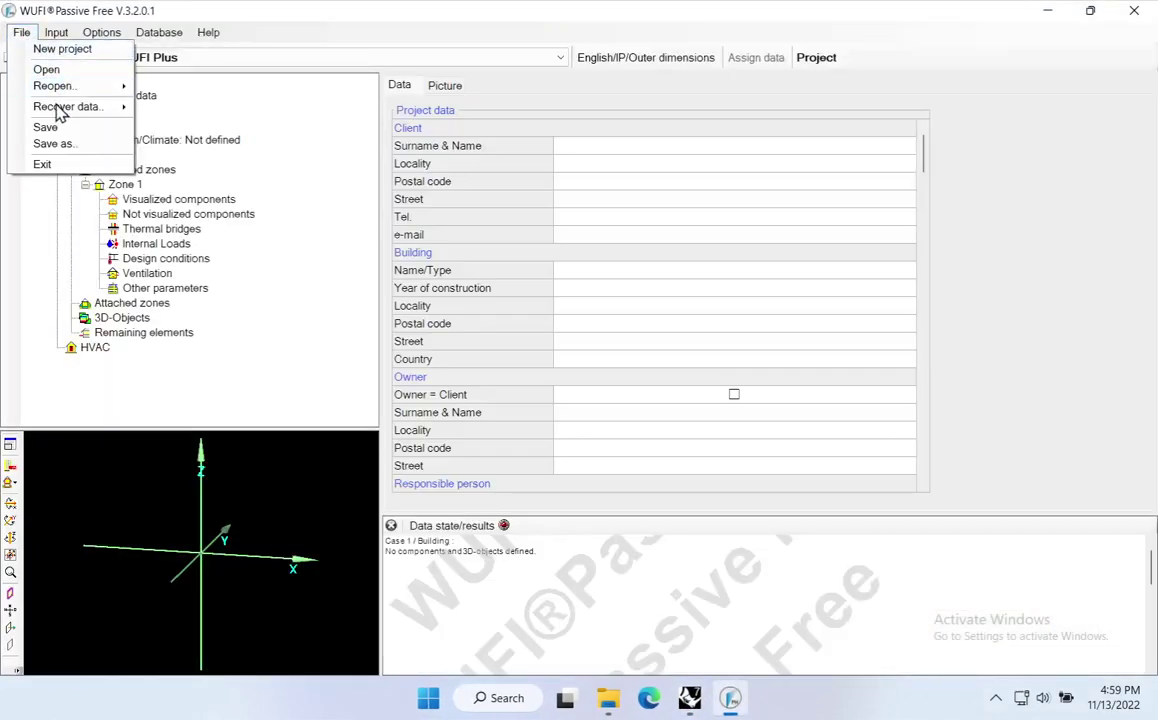
left_click(47, 69)
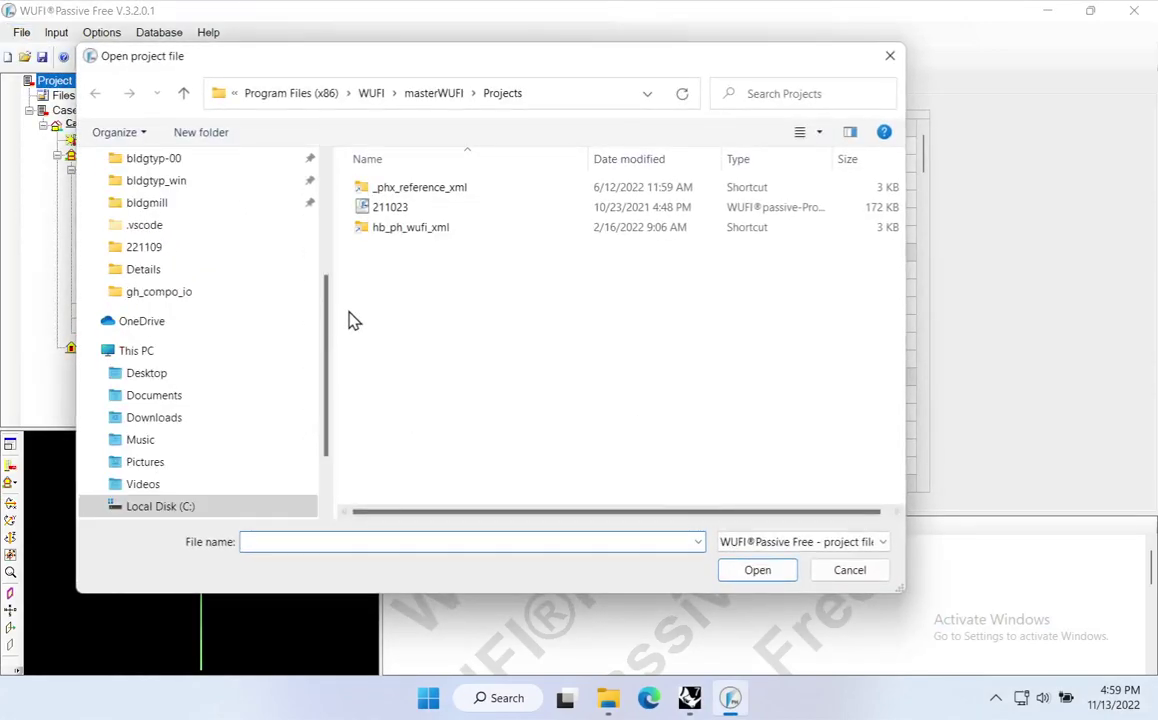
left_click_drag(326, 305, 346, 176)
left_click(146, 187)
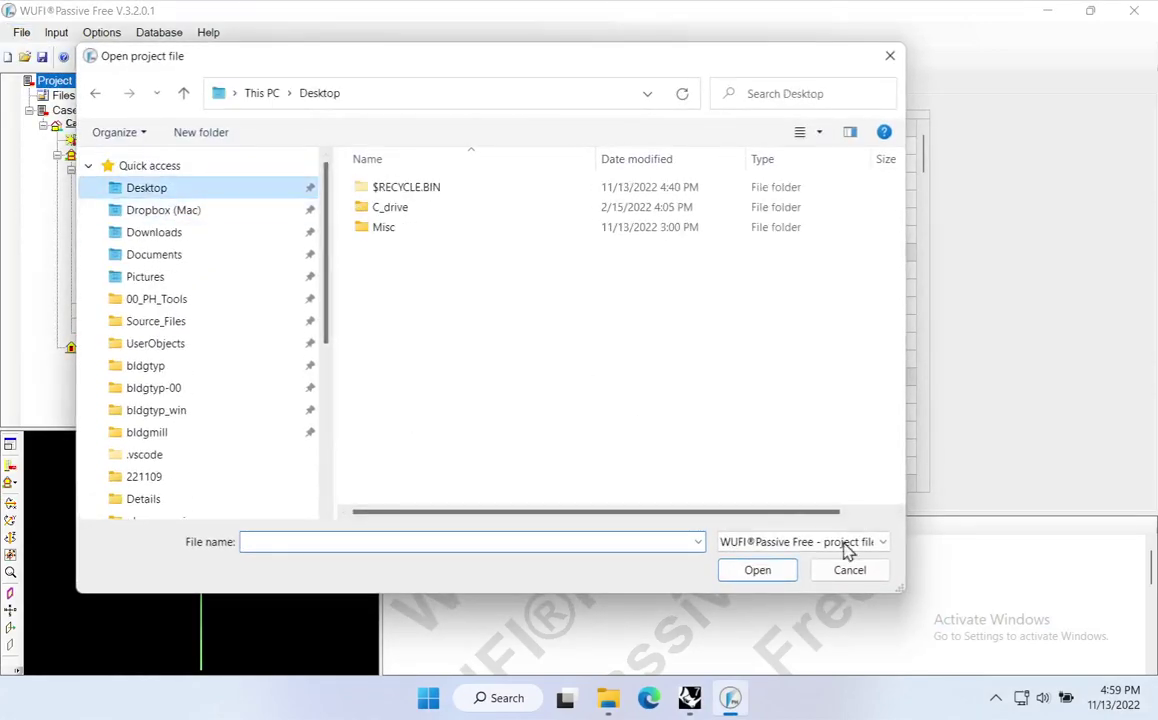
left_click(850, 545)
left_click(850, 573)
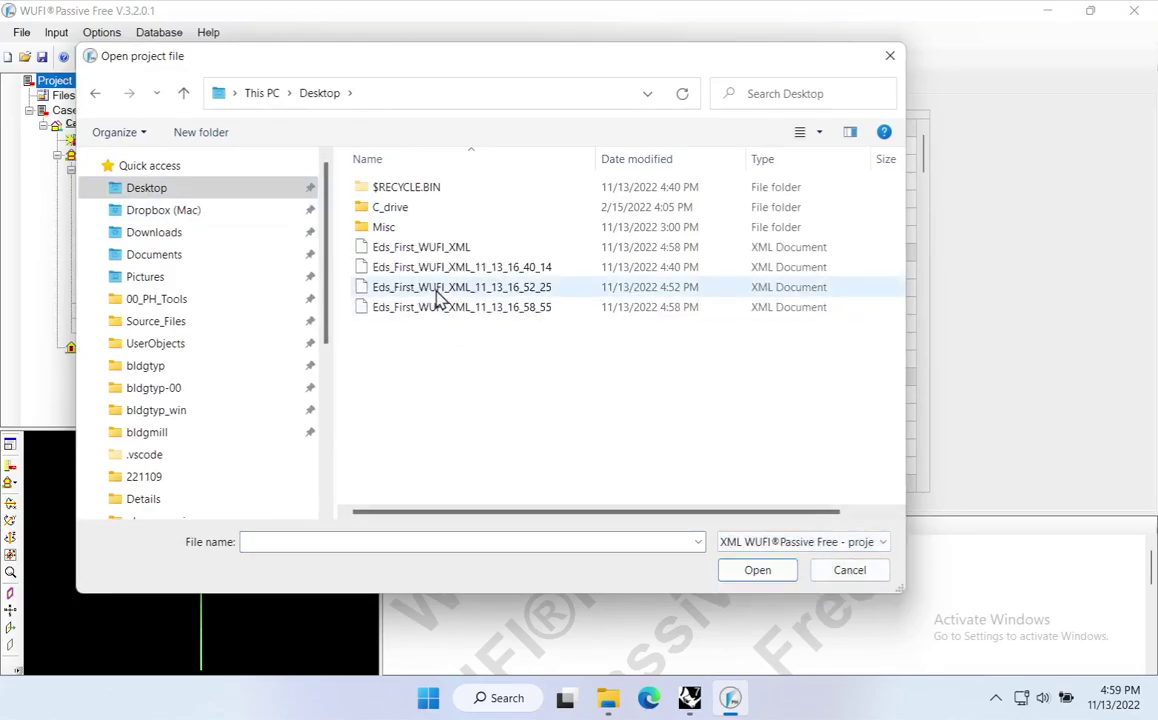
left_click(462, 308)
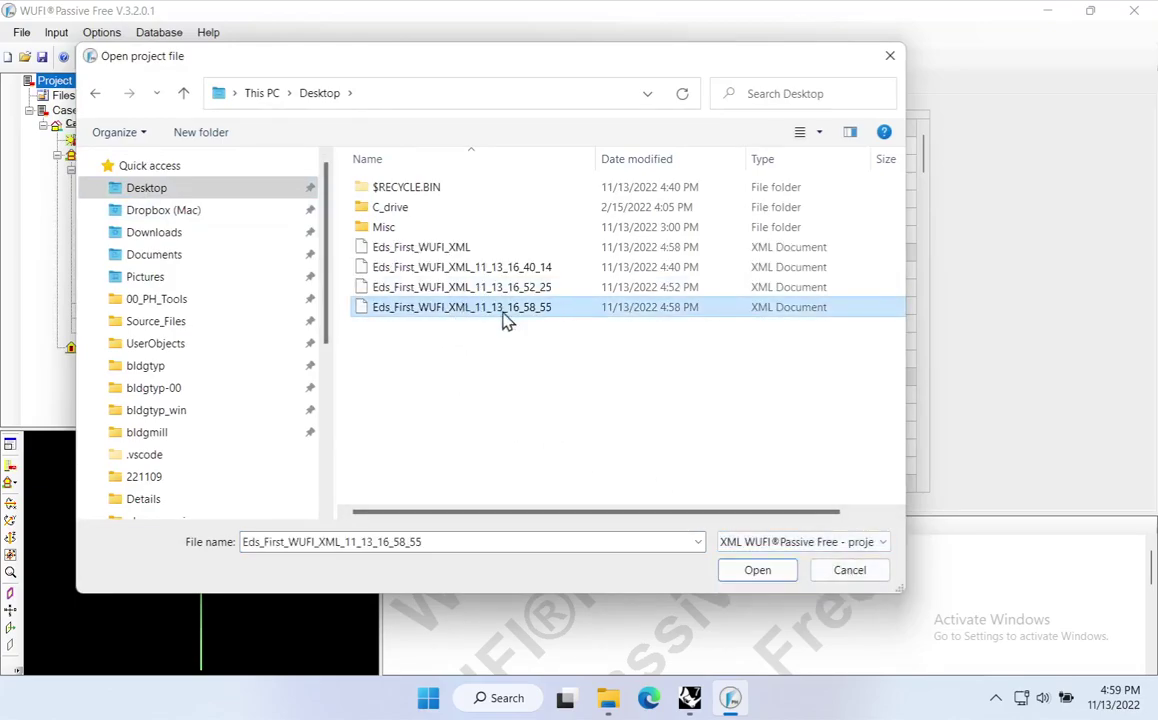
left_click(757, 572)
left_click(622, 412)
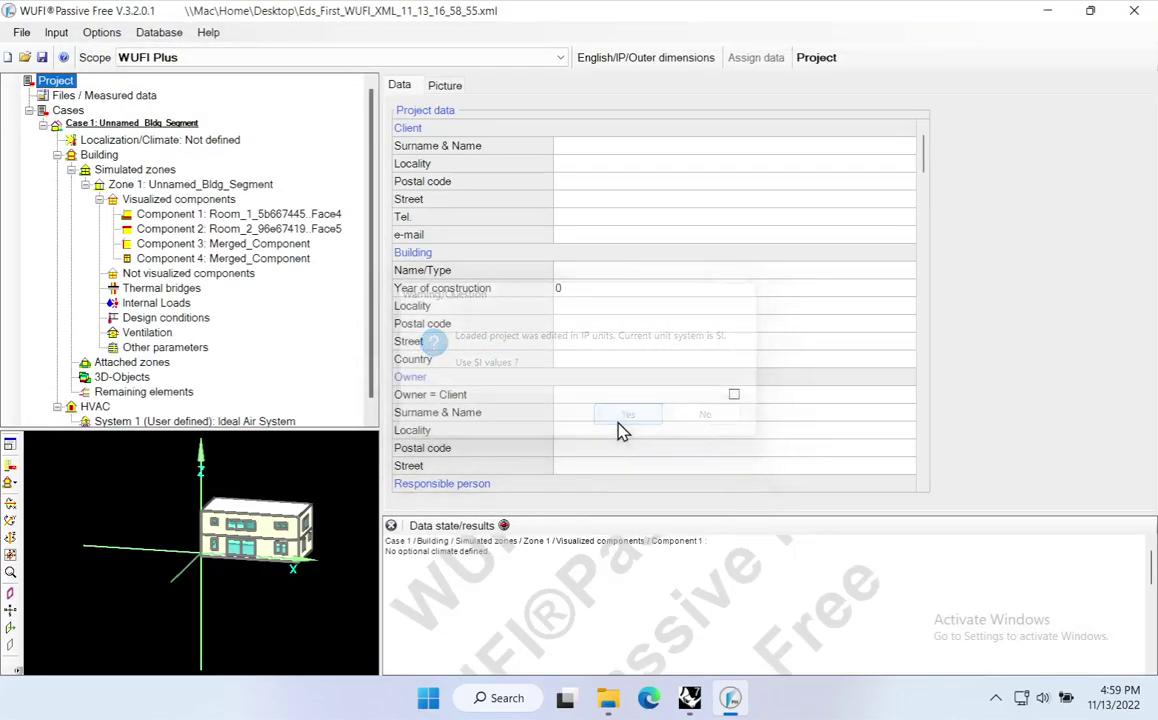
Select Case 1 in the project tree and set the project scope to Passive house verification.
scroll(283, 545, "up", 2)
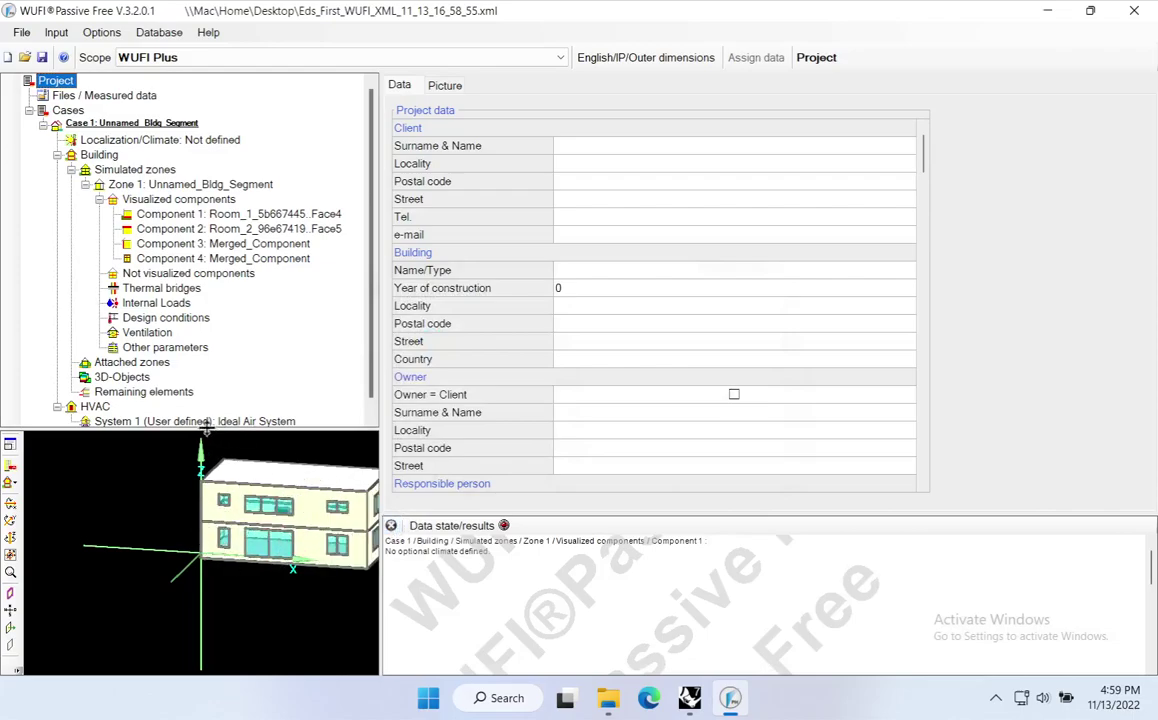
left_click(95, 123)
left_click(225, 57)
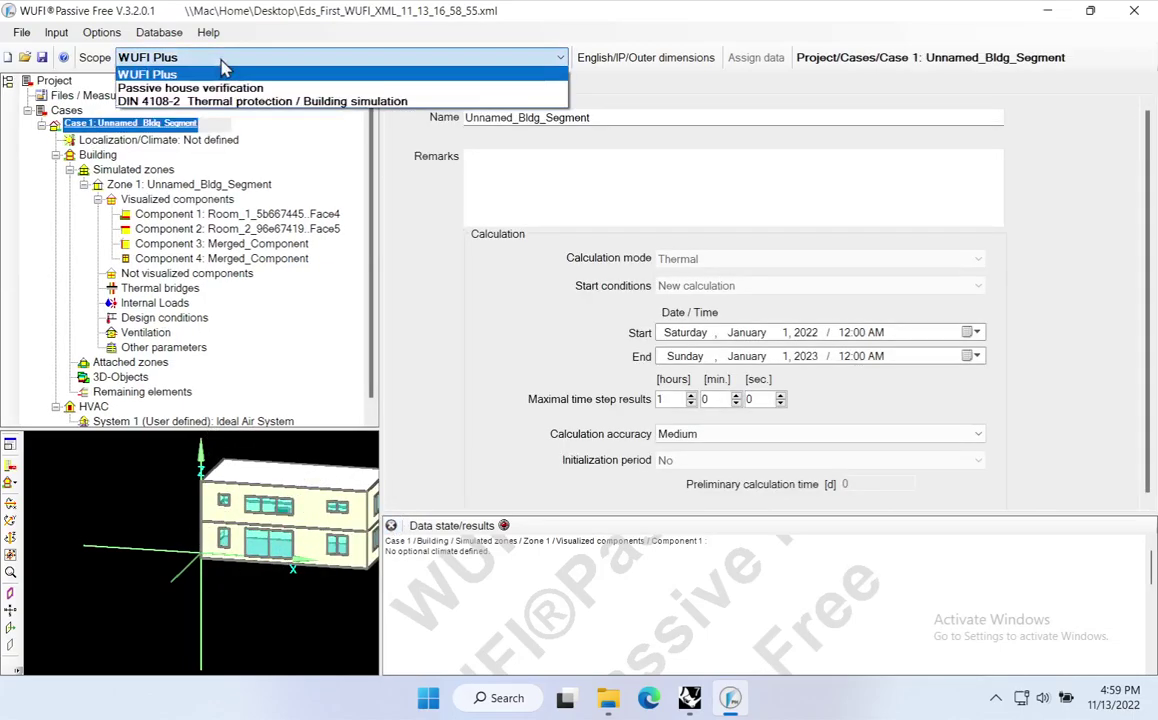
left_click(227, 88)
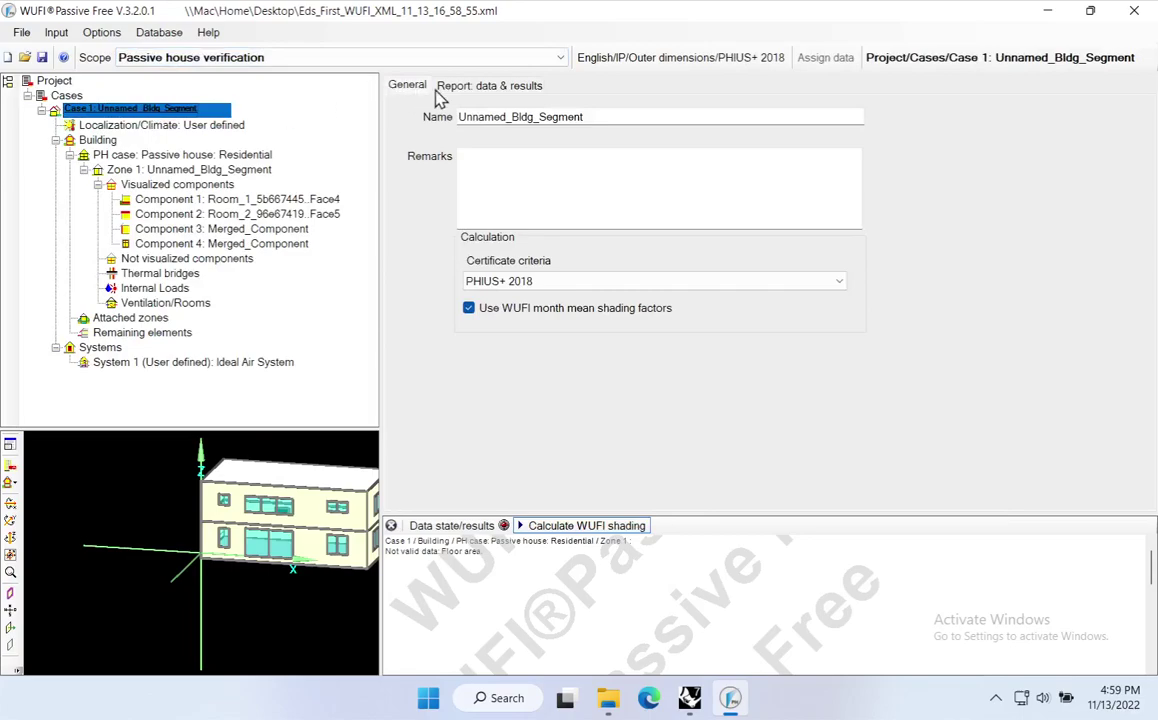
Examine the imported site parameters and monthly climate data under Localization/Climate of Case 1, then return to Grasshopper.
left_click(98, 125)
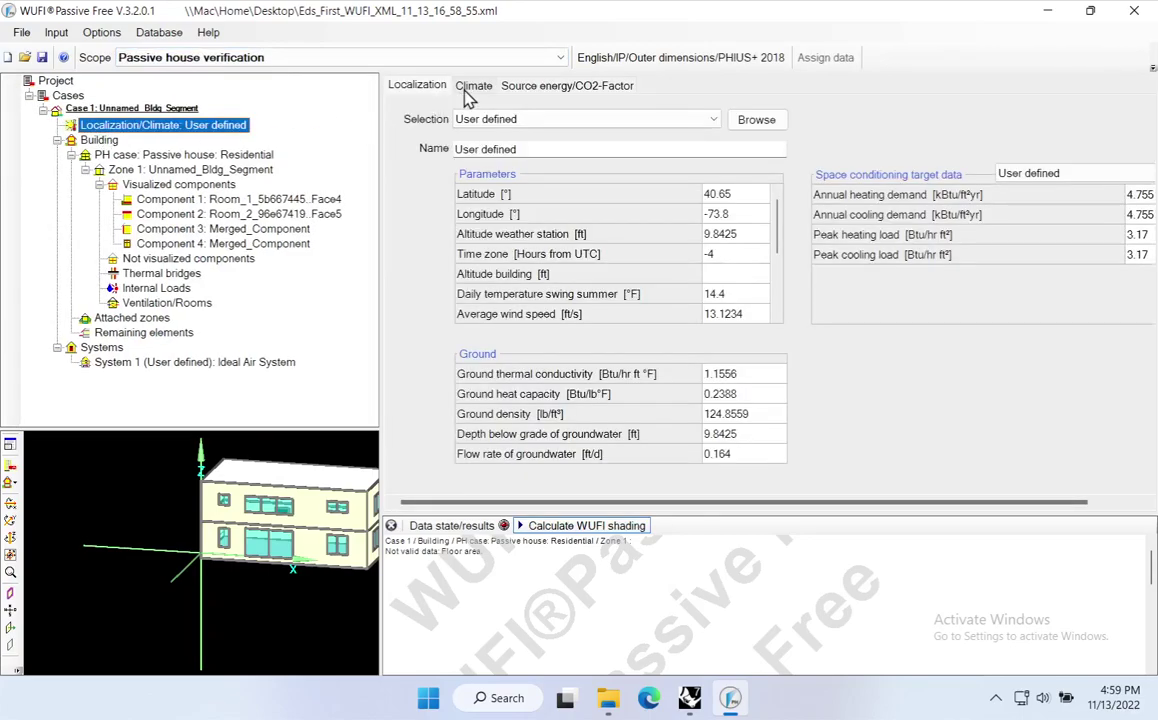
left_click(472, 87)
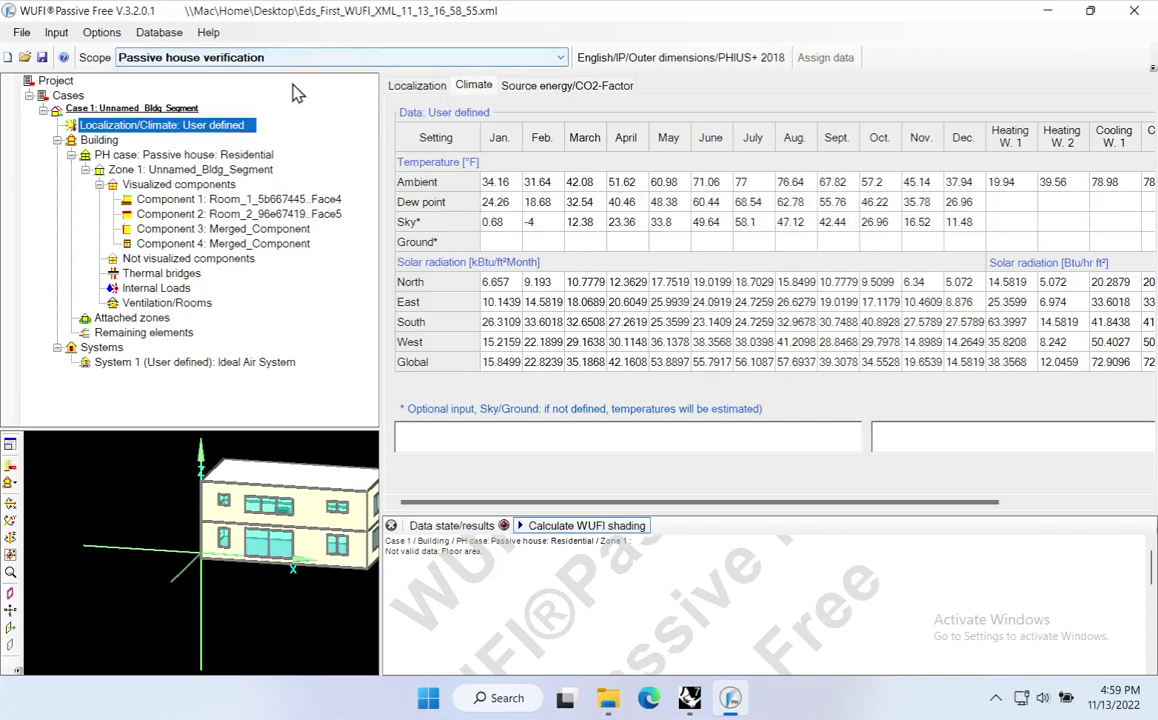
left_click_drag(363, 22, 896, 254)
left_click(424, 210)
Add a text panel above the File Path parameter, wire the parameter into it and widen it to show the climate file path.
right_click_drag(197, 335, 624, 395)
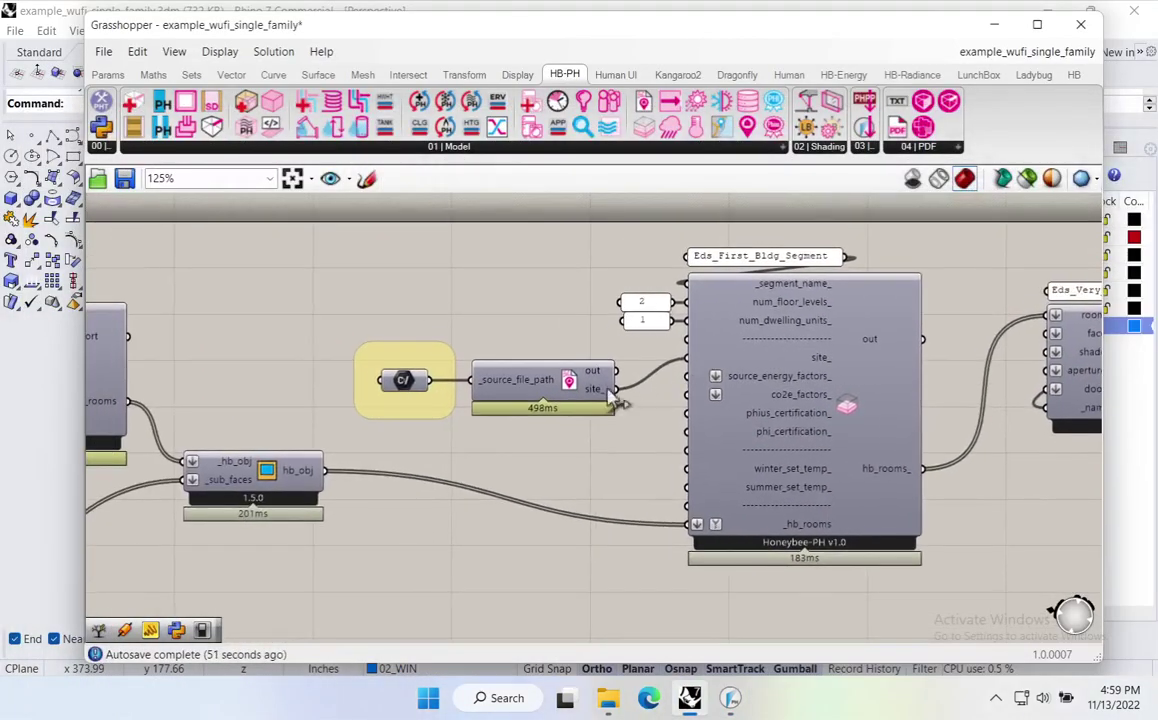
double_click(455, 303)
type("//")
key("Return")
left_click_drag(431, 380, 398, 308)
left_click_drag(523, 350, 557, 294)
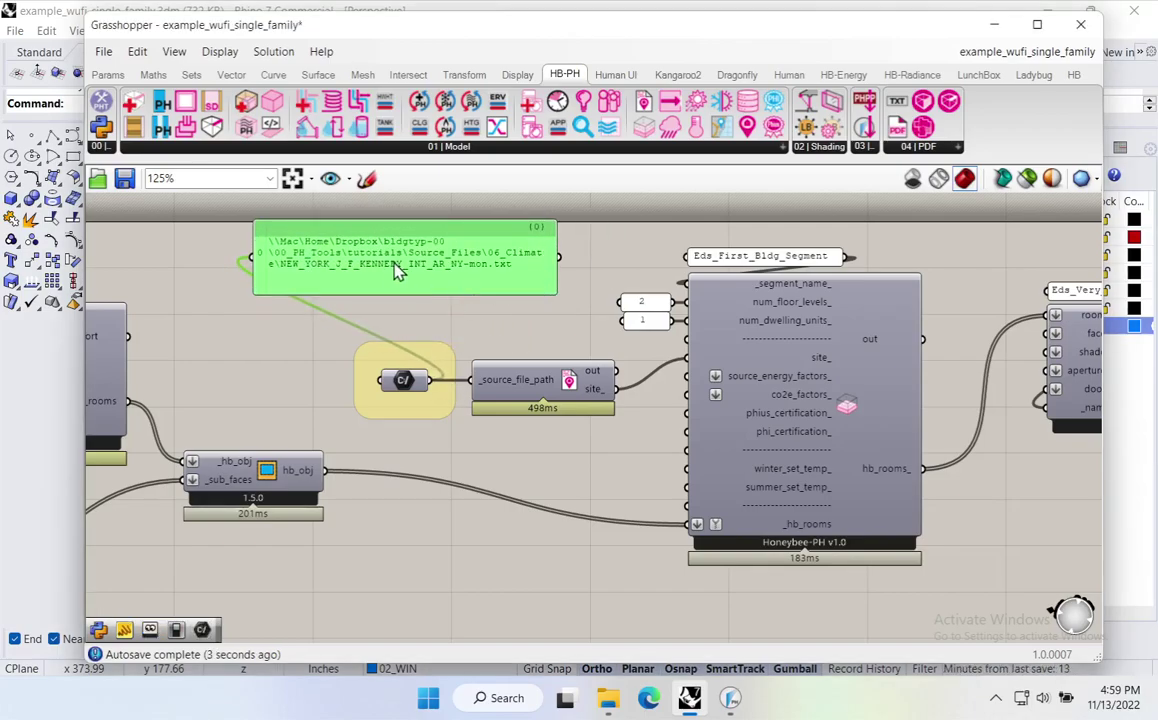
left_click_drag(388, 271, 399, 301)
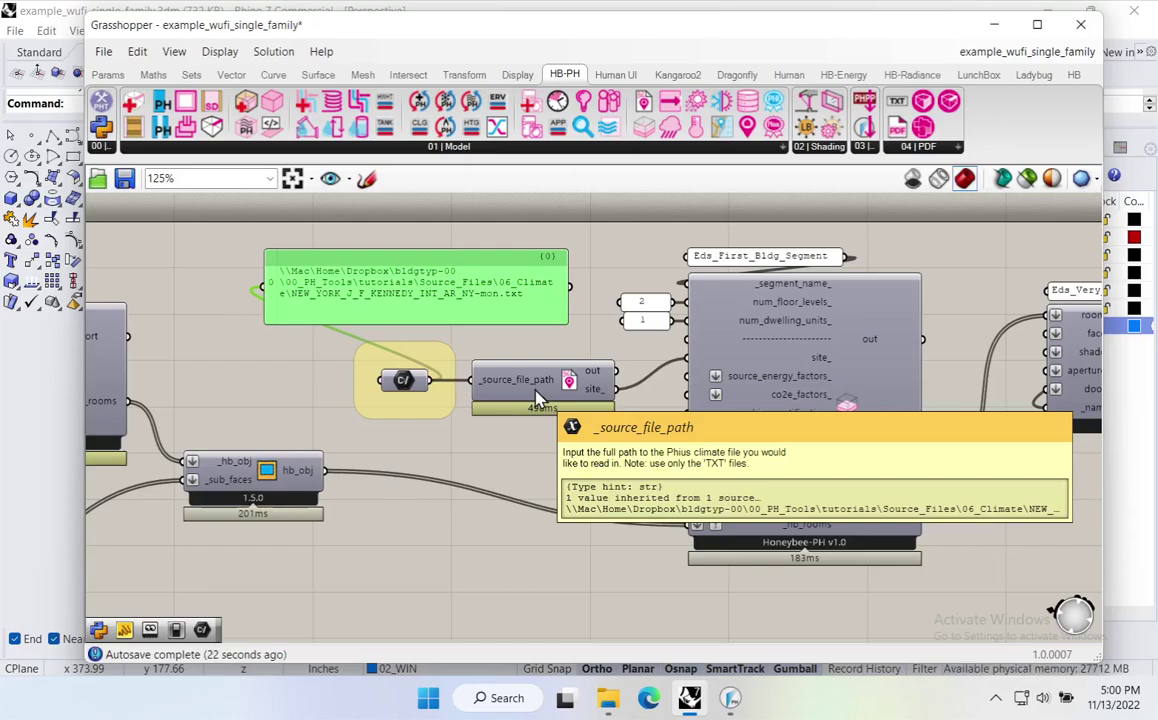
Delete the text panel that shows the climate file path.
right_click_drag(683, 354, 613, 369)
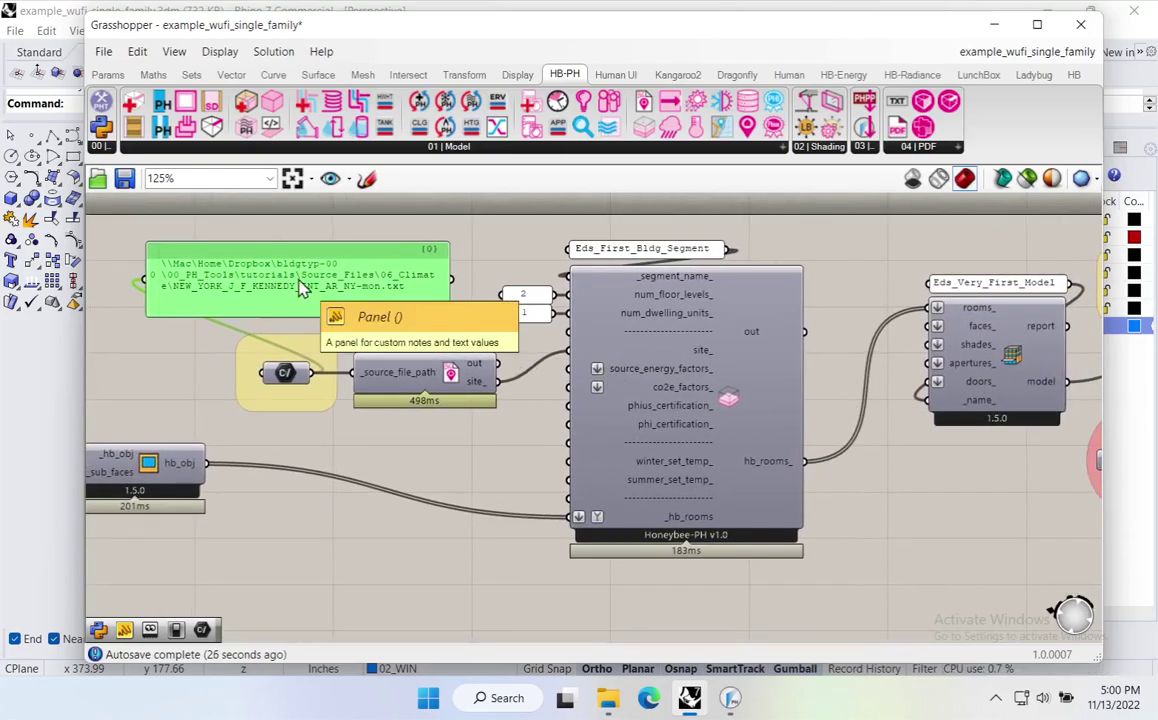
key("Delete")
right_click_drag(734, 472, 744, 410)
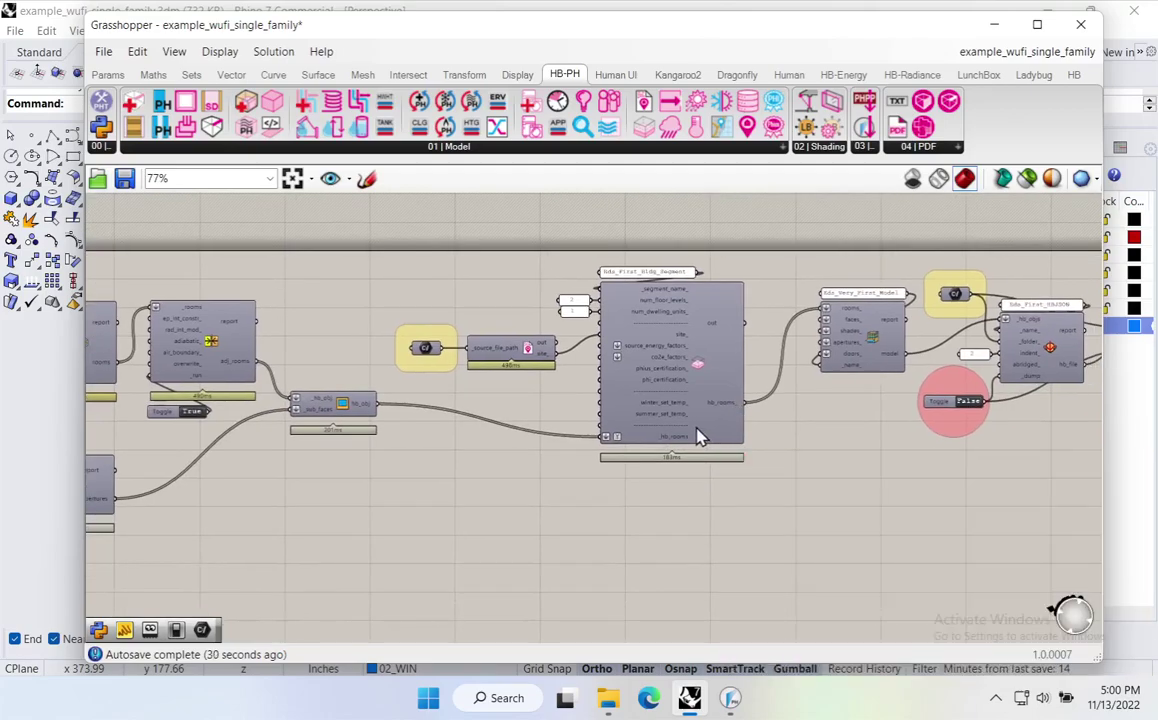
scroll(700, 437, "down", 3)
right_click_drag(712, 432, 664, 408)
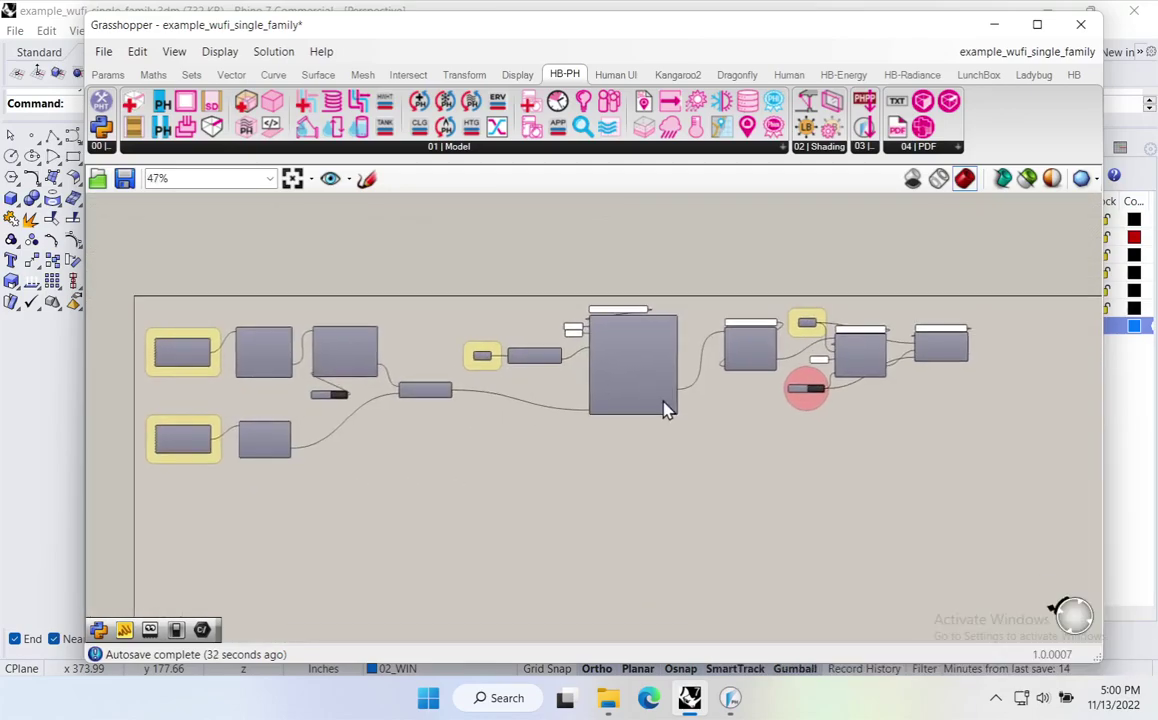